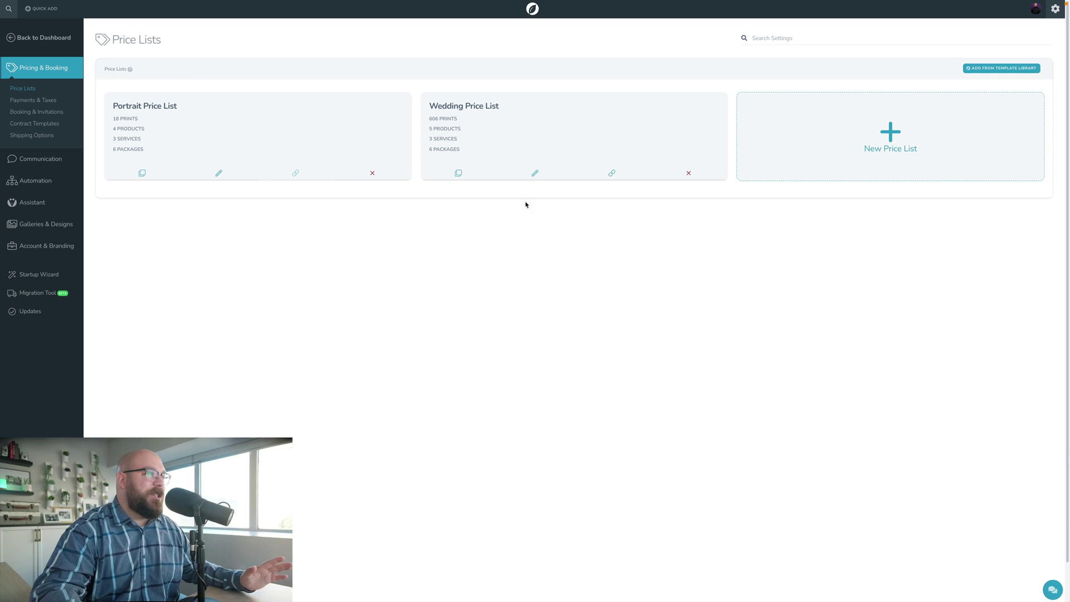
Compare the Wedding Price List's sections in the classic and new versions of the price list editor, then close the classic one
{"action": "left_click", "coordinate": [539, 175]}
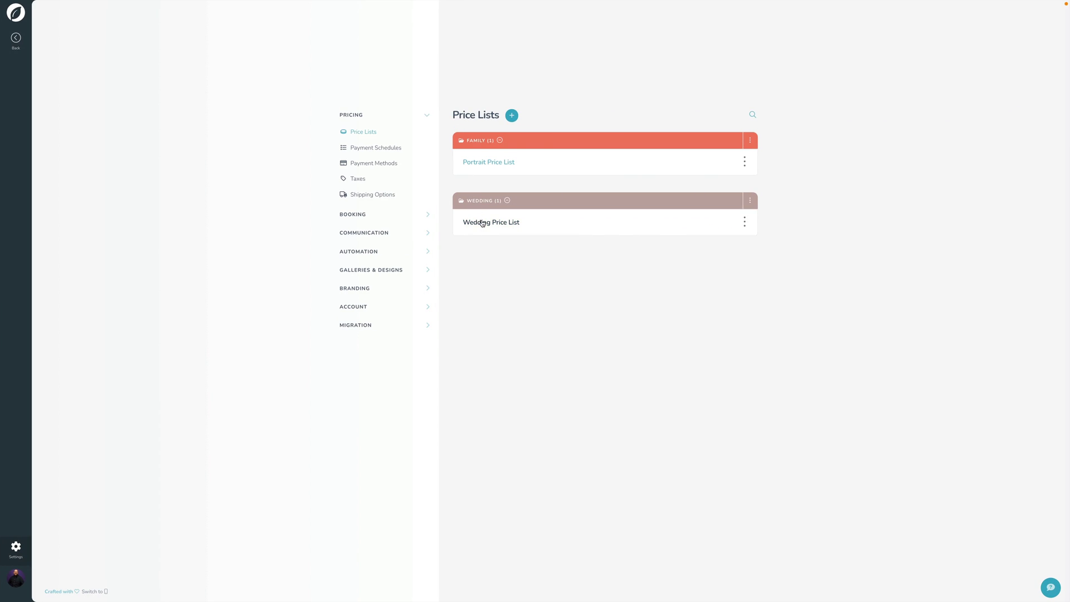
{"action": "left_click", "coordinate": [478, 222]}
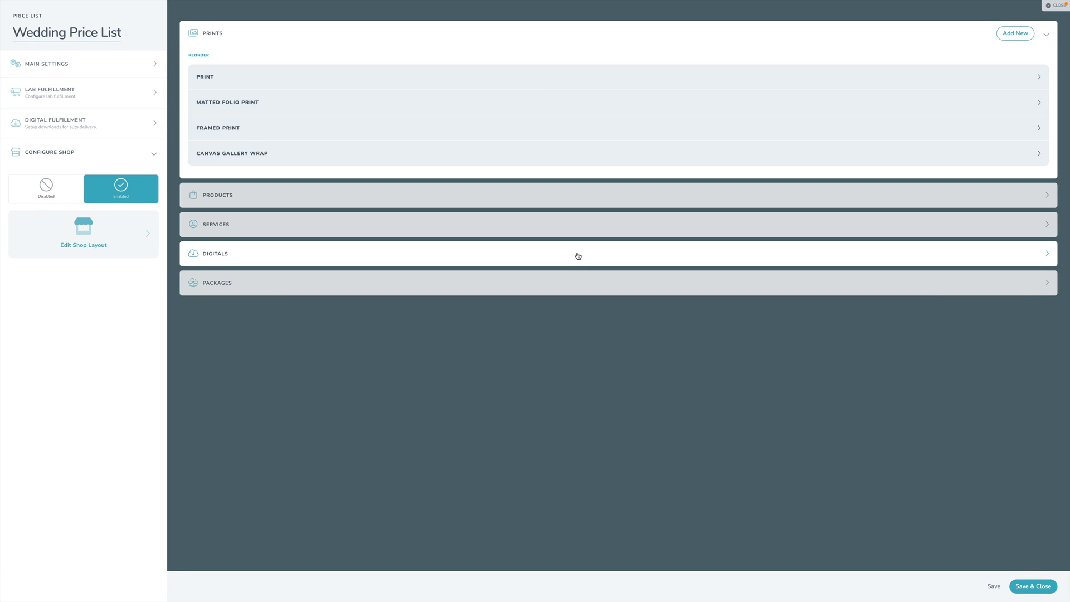
{"action": "left_click", "coordinate": [466, 34]}
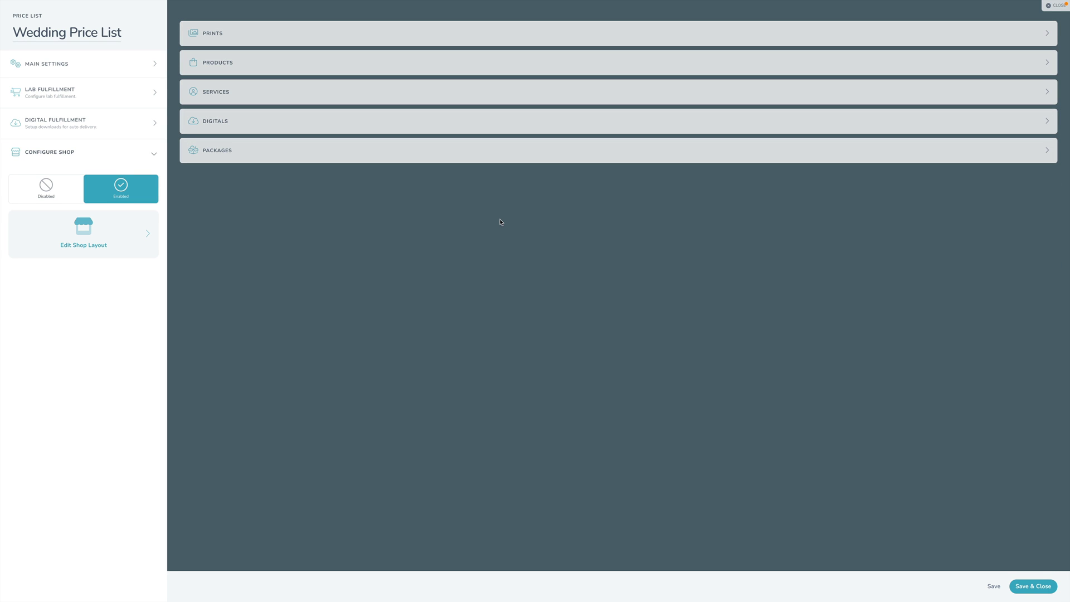
{"action": "left_click", "coordinate": [382, 173]}
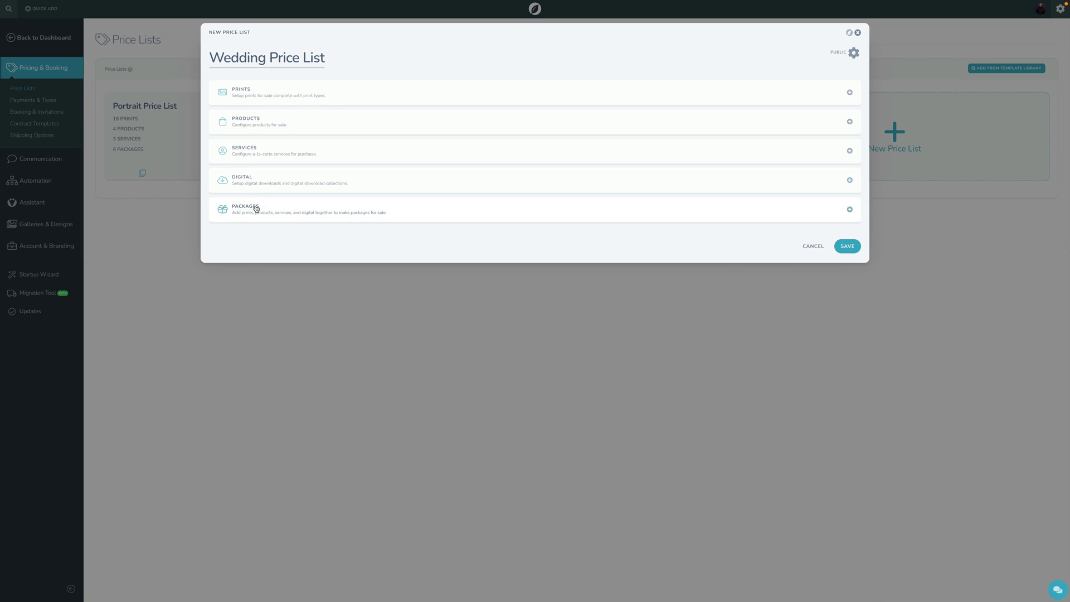
{"action": "left_click", "coordinate": [281, 182]}
{"action": "left_click", "coordinate": [858, 34]}
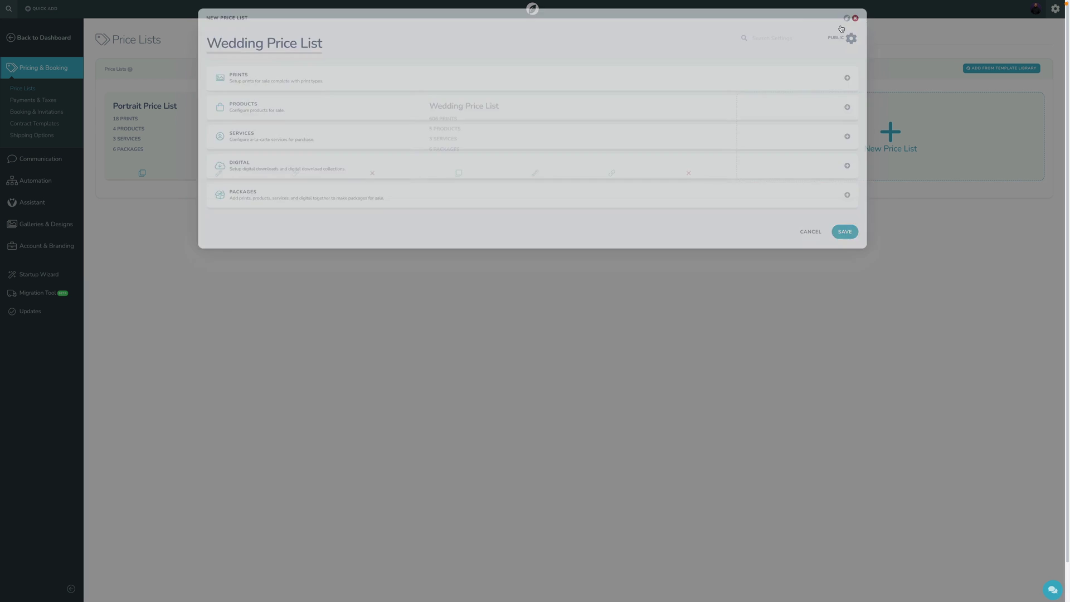
Start a new price list in the classic editor and add a 4 x 6 inch print size
{"action": "left_click", "coordinate": [778, 148]}
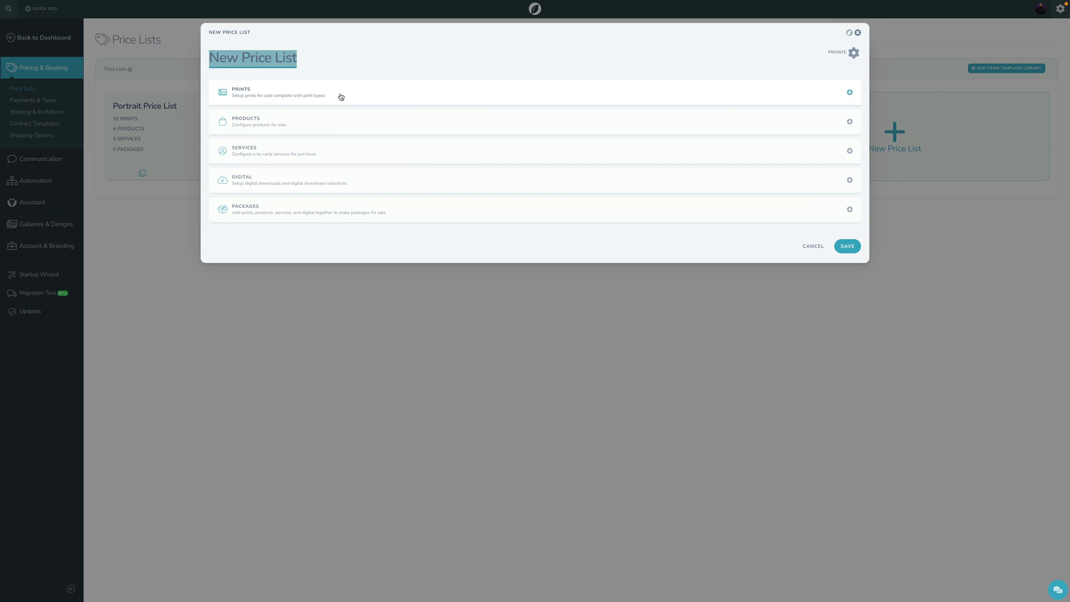
{"action": "left_click", "coordinate": [318, 98]}
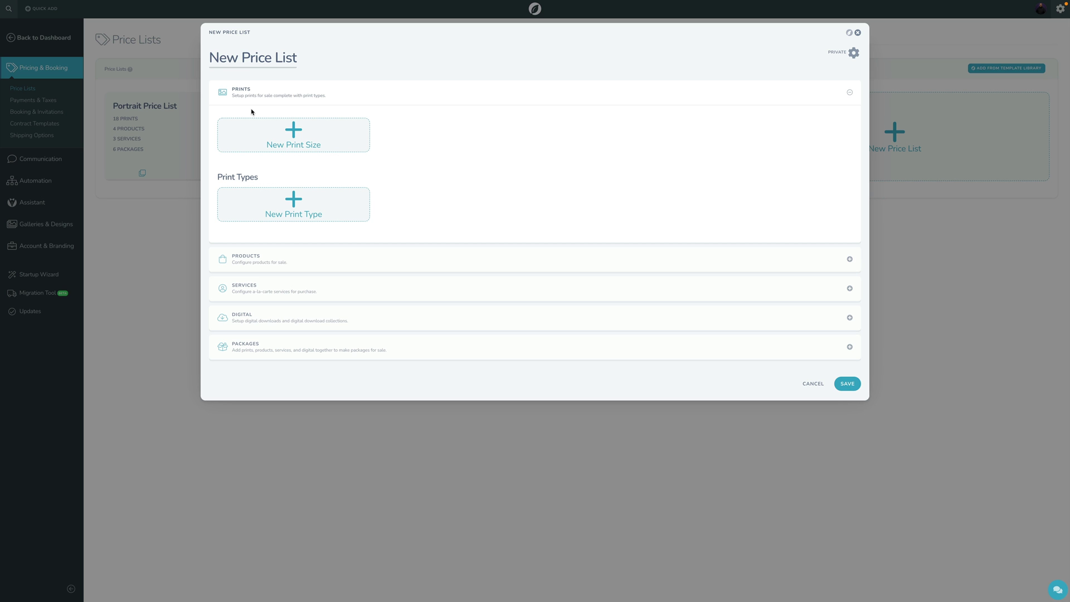
{"action": "left_click", "coordinate": [283, 138]}
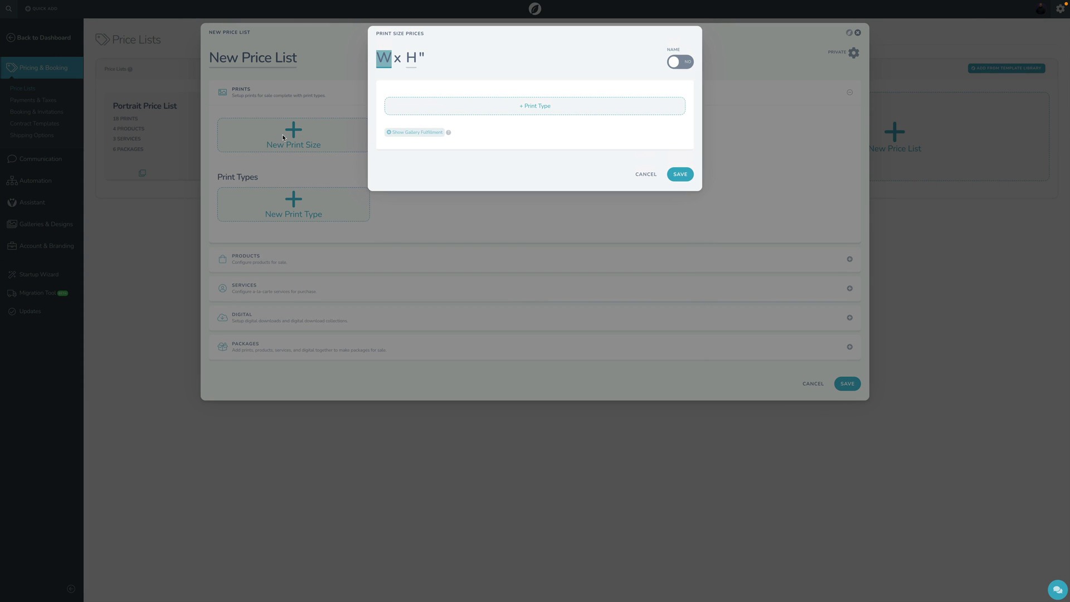
{"action": "type", "text": "4"}
{"action": "key", "text": "Tab"}
{"action": "type", "text": "6"}
Create a print type named Print for the 4 x 6 size, price it at $65, and save the size
{"action": "left_click", "coordinate": [539, 109]}
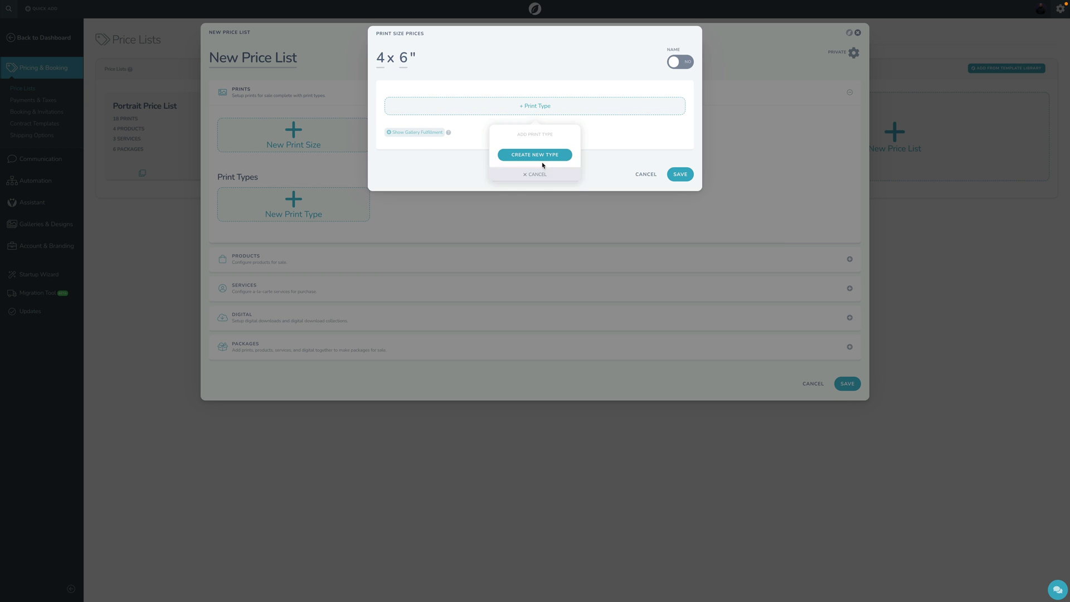
{"action": "left_click", "coordinate": [541, 156]}
{"action": "type", "text": "Print"}
{"action": "left_click", "coordinate": [555, 191]}
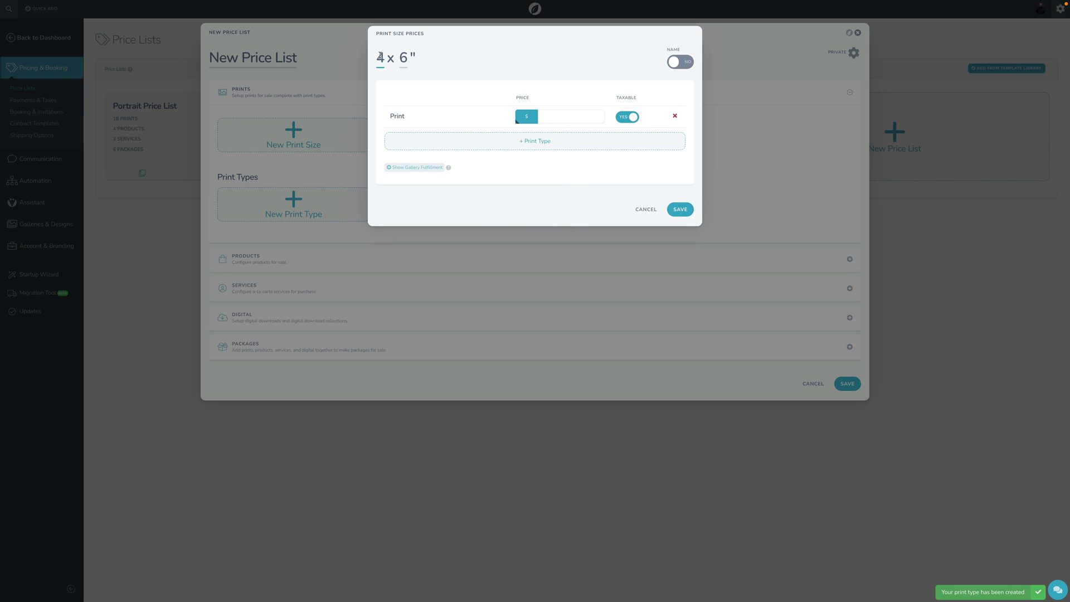
{"action": "left_click", "coordinate": [585, 116]}
{"action": "type", "text": "65"}
{"action": "left_click", "coordinate": [679, 209]}
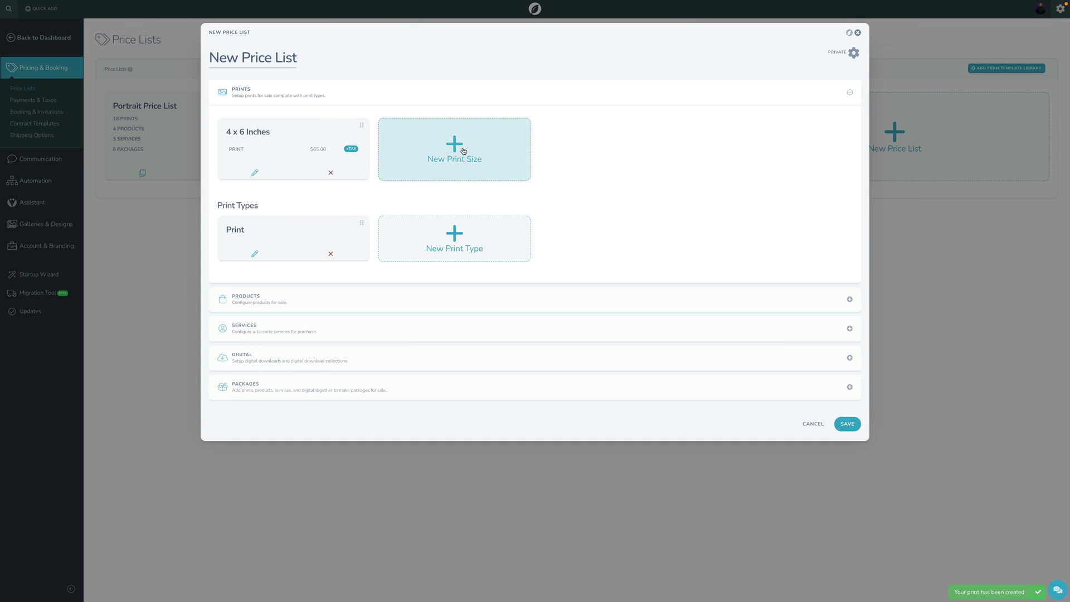
Add an 8 x 10 inch print size with the existing Print type priced at $95
{"action": "left_click", "coordinate": [492, 136]}
{"action": "type", "text": "8"}
{"action": "key", "text": "Tab"}
{"action": "type", "text": "10"}
{"action": "left_click", "coordinate": [544, 107]}
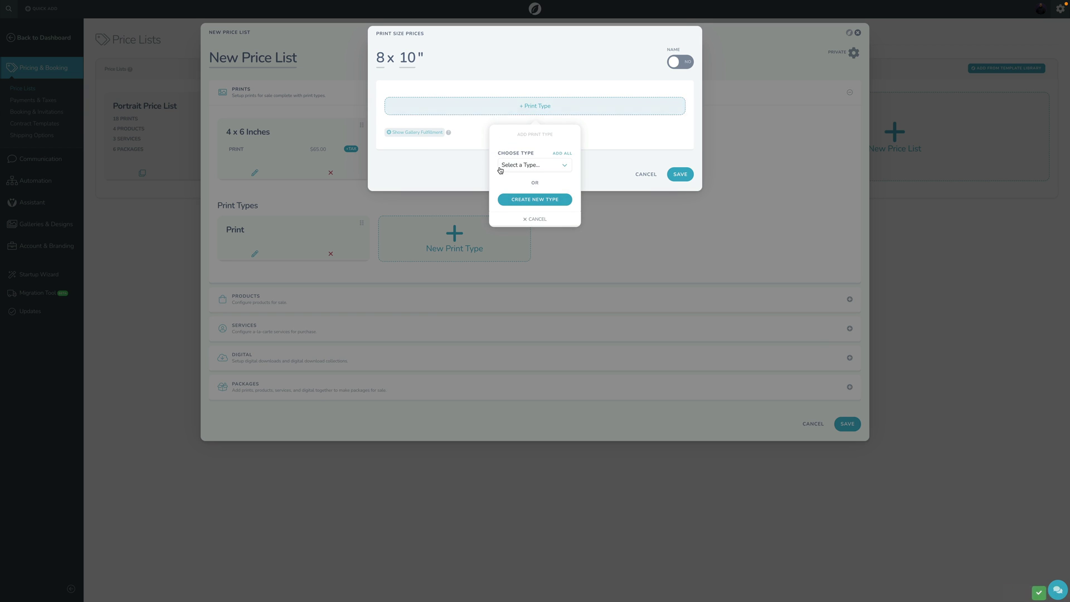
{"action": "left_click", "coordinate": [522, 165]}
{"action": "left_click", "coordinate": [524, 175]}
{"action": "left_click", "coordinate": [572, 116]}
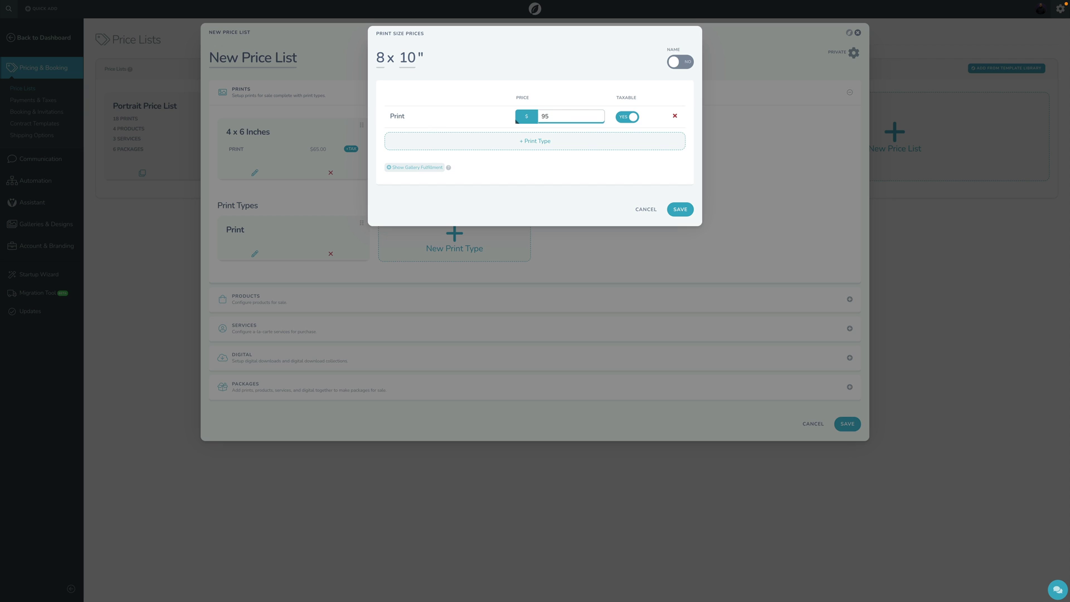
Create a Framed Print type for the 8 x 10 size, price it at $185, and save the size
{"action": "left_click", "coordinate": [545, 143]}
{"action": "left_click", "coordinate": [526, 191]}
{"action": "left_click", "coordinate": [523, 196]}
{"action": "type", "text": "Framed Print"}
{"action": "left_click", "coordinate": [557, 225]}
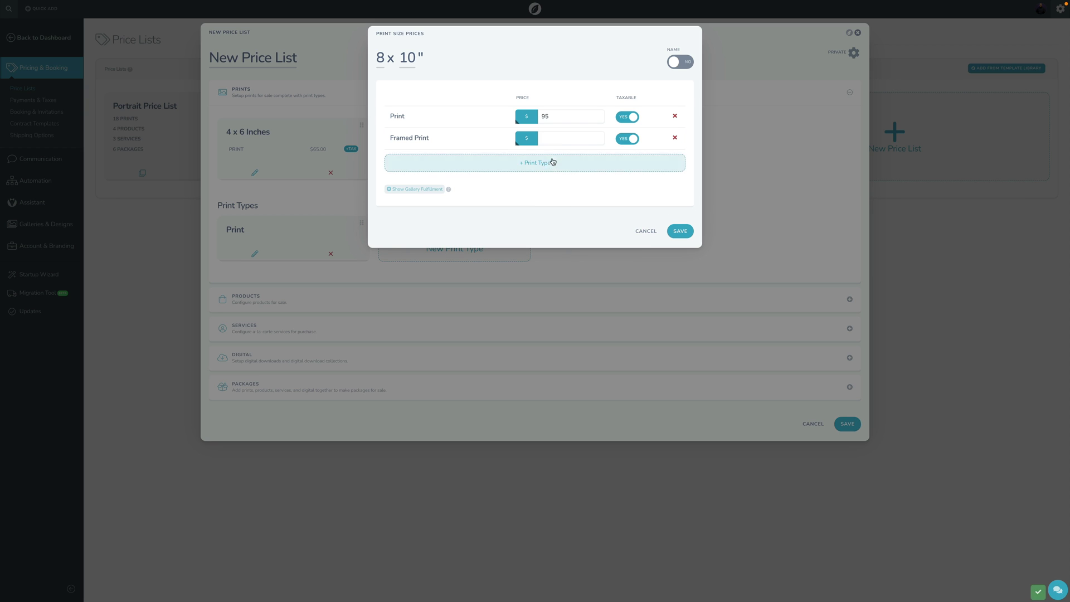
{"action": "left_click", "coordinate": [560, 138]}
{"action": "type", "text": "18"}
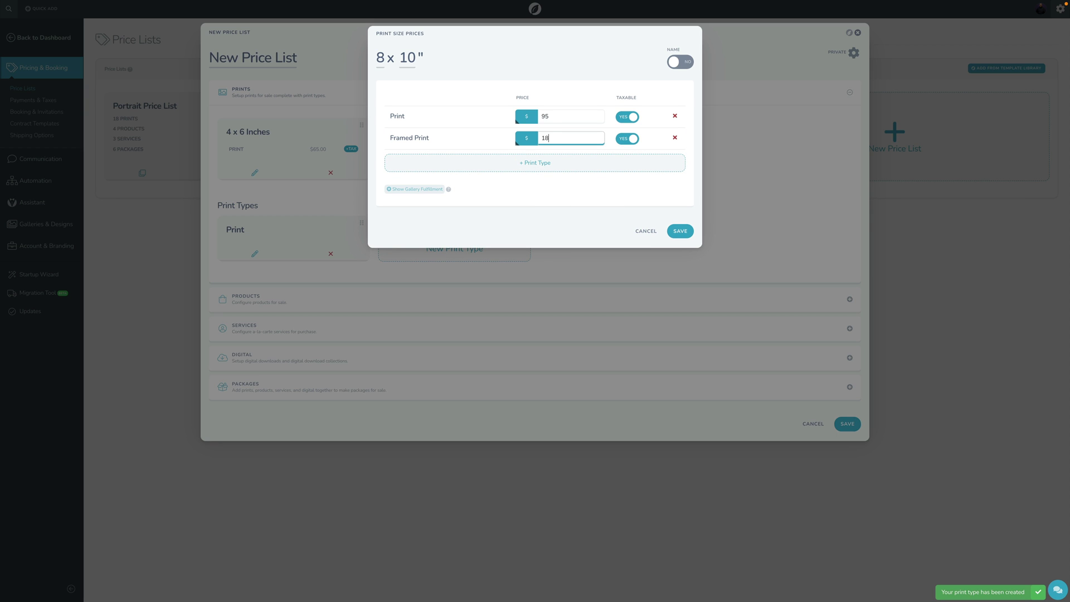
{"action": "type", "text": "5"}
{"action": "left_click", "coordinate": [680, 231]}
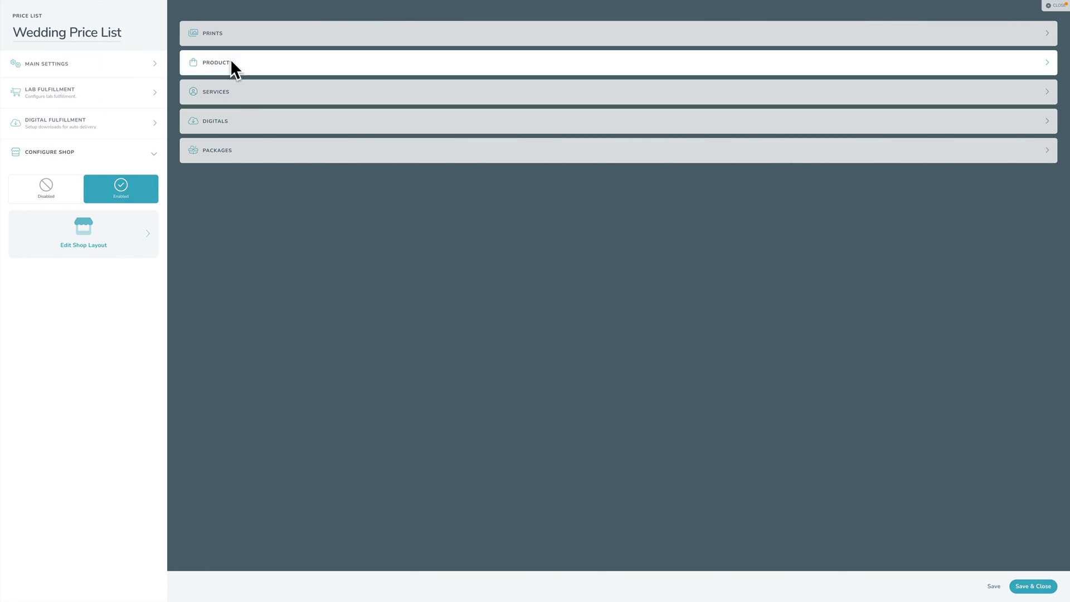
In the new editor's Wedding Price List, examine the Print type's paper options, costs and prices for each print size
{"action": "left_click", "coordinate": [232, 34]}
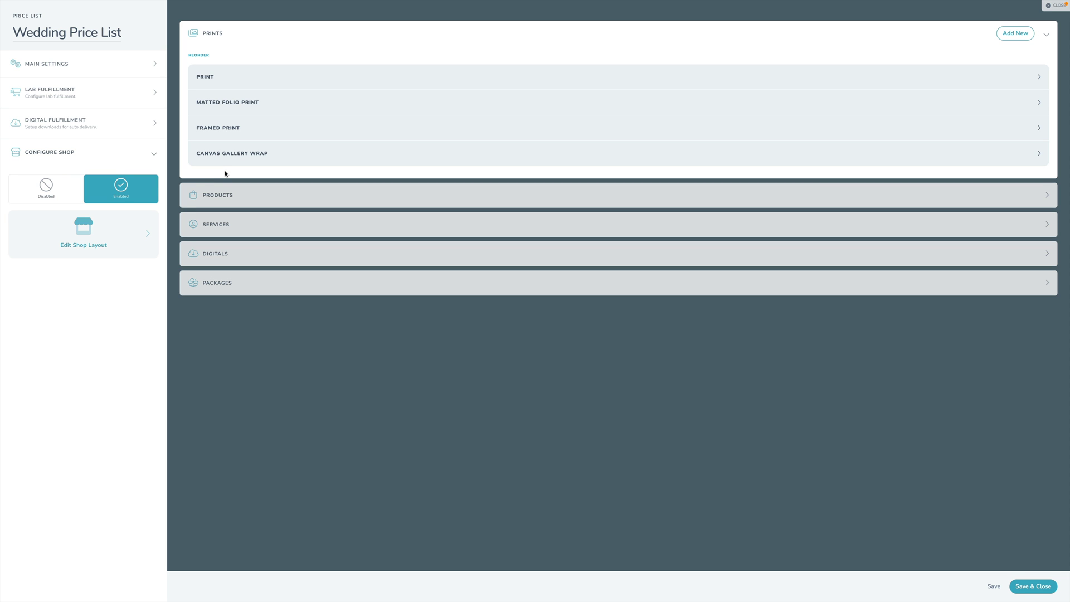
{"action": "left_click", "coordinate": [222, 81]}
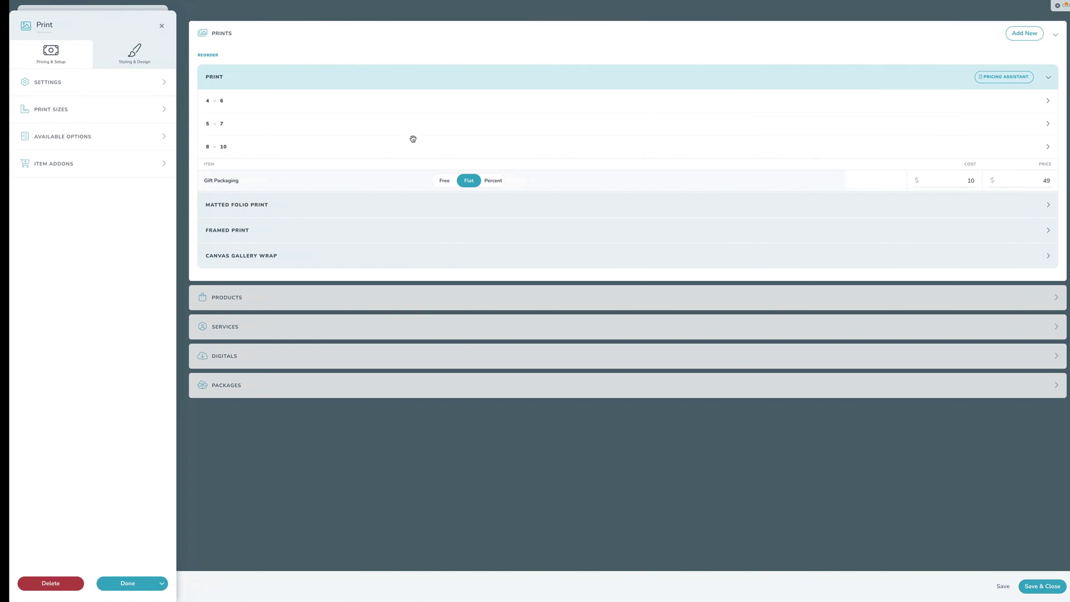
{"action": "left_click", "coordinate": [214, 106]}
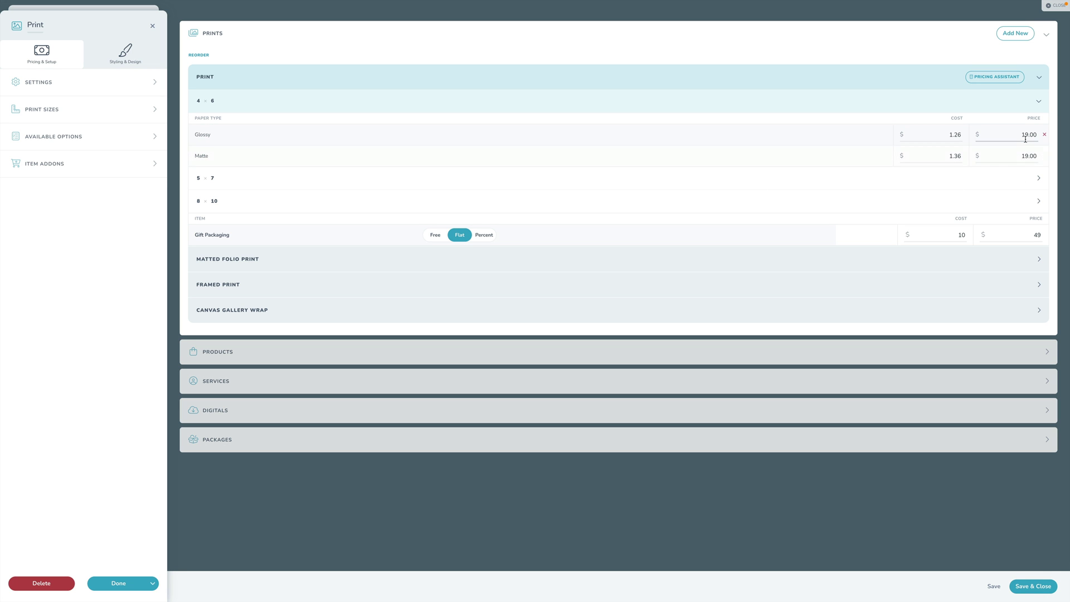
{"action": "left_click", "coordinate": [1030, 185]}
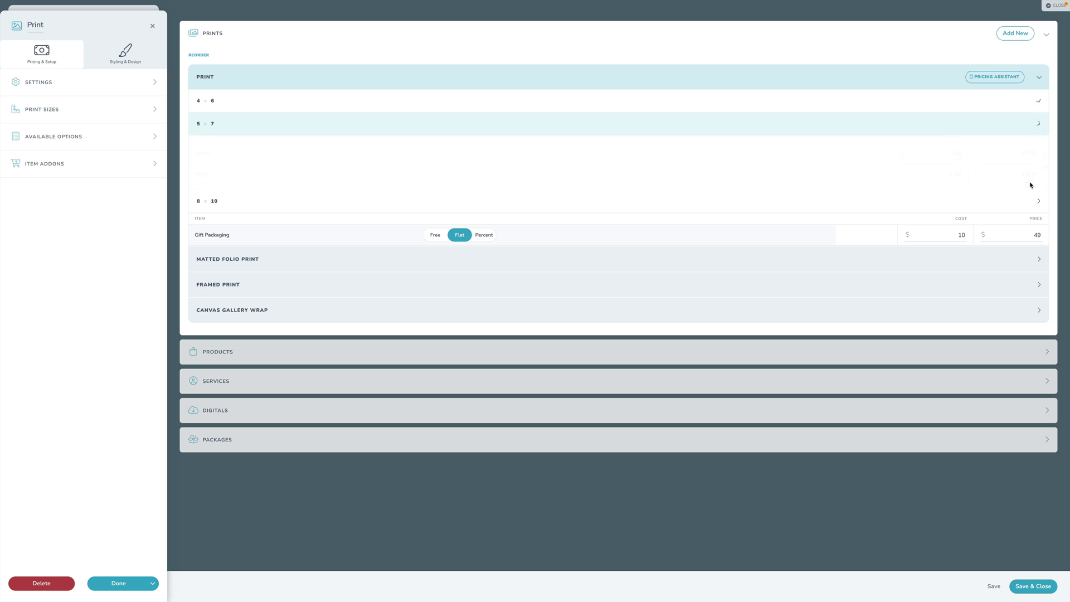
{"action": "left_click", "coordinate": [253, 201]}
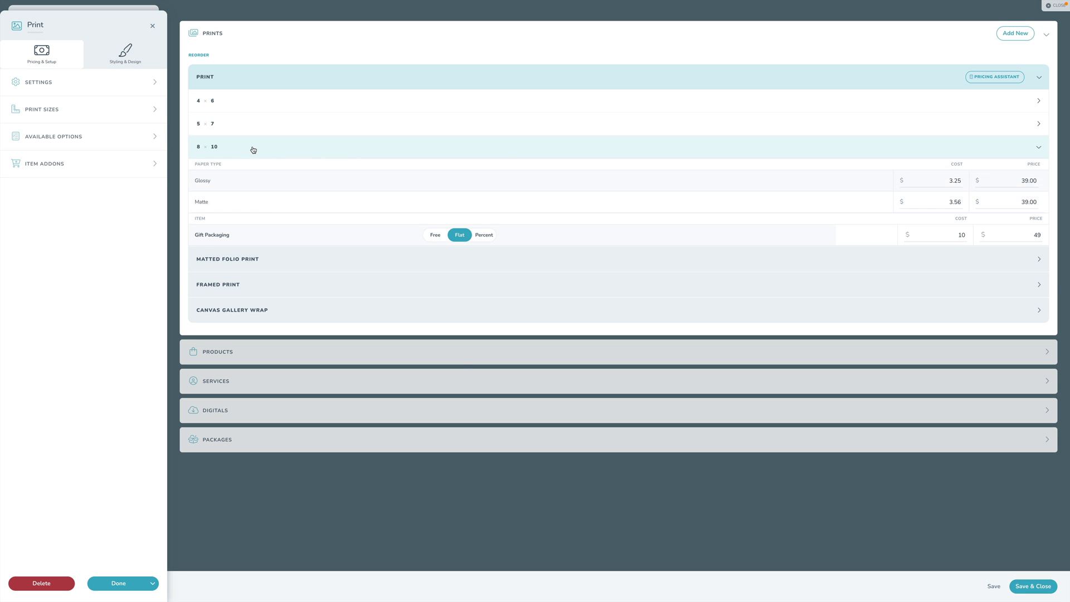
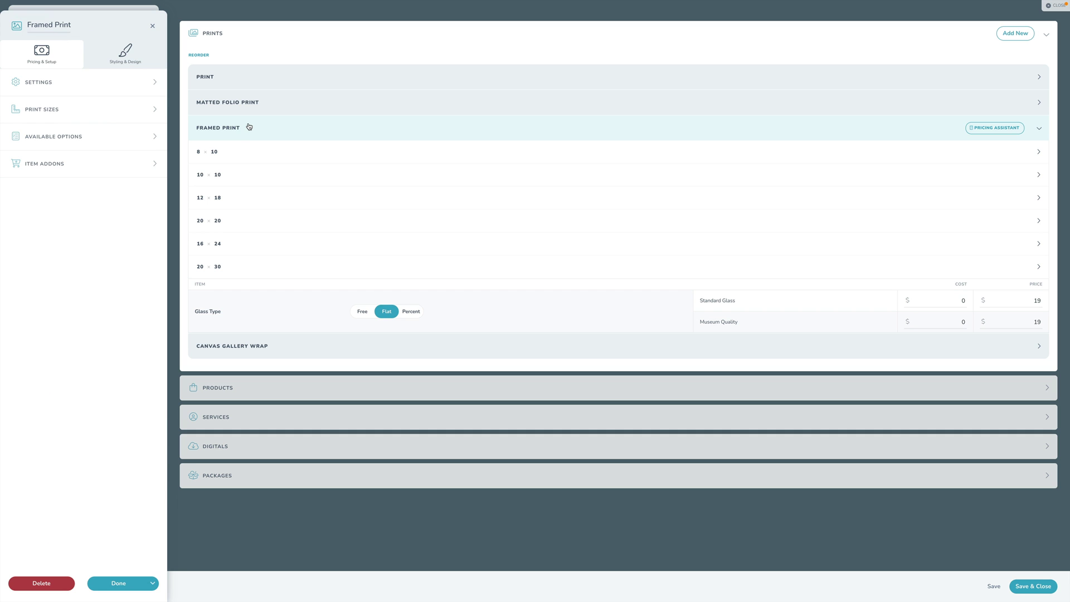
Examine the Framed Print type's 8 x 10 frame, paper and mat combinations with their costs and prices, then close the type
{"action": "left_click", "coordinate": [232, 157]}
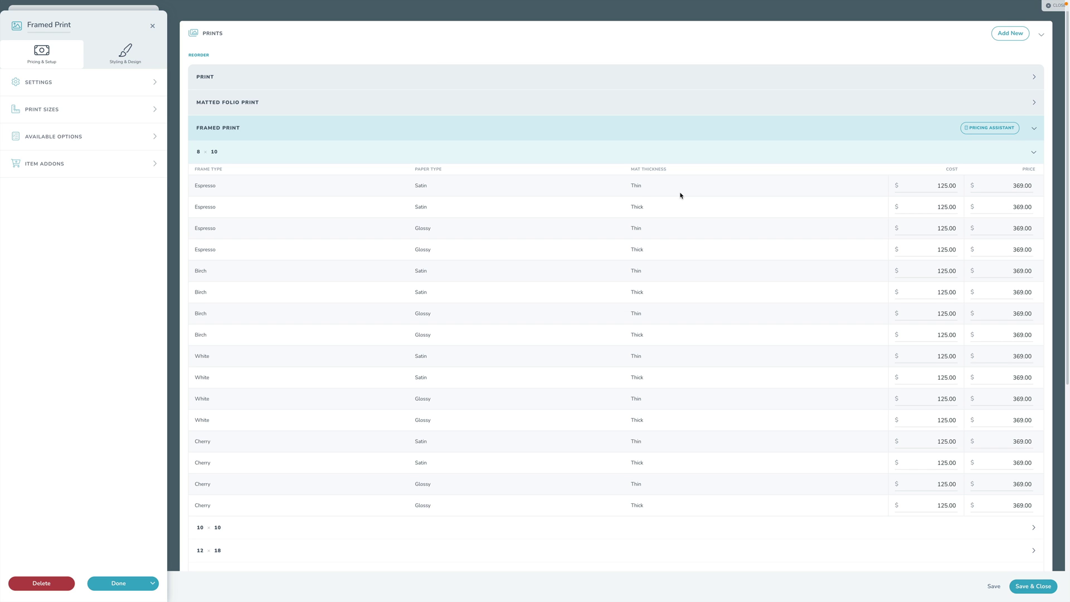
{"action": "left_click", "coordinate": [406, 152]}
{"action": "left_click", "coordinate": [313, 136]}
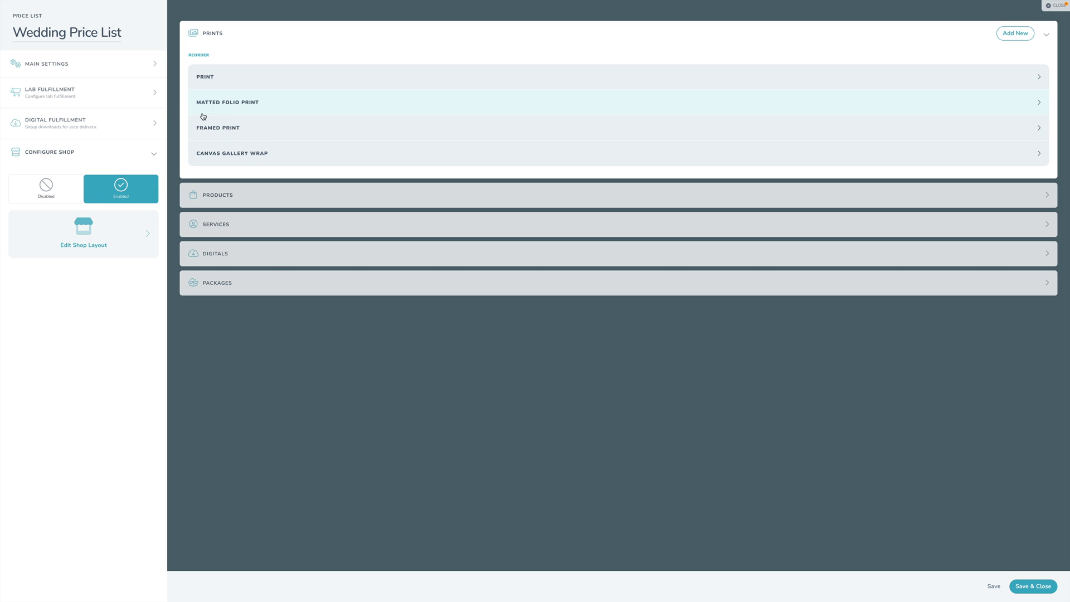
{"action": "left_click", "coordinate": [244, 130]}
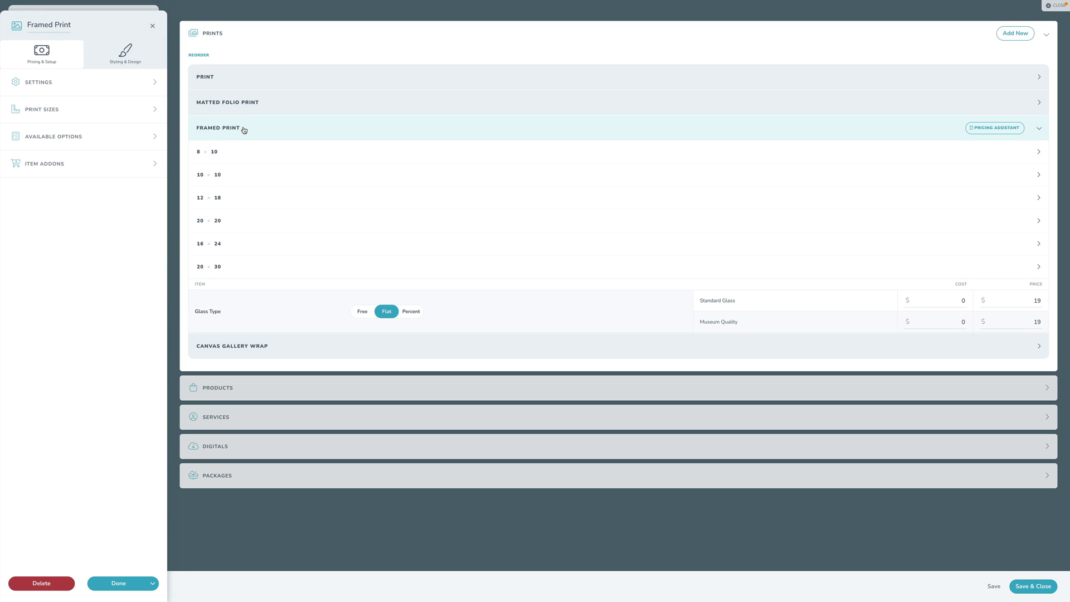
{"action": "left_click", "coordinate": [152, 25]}
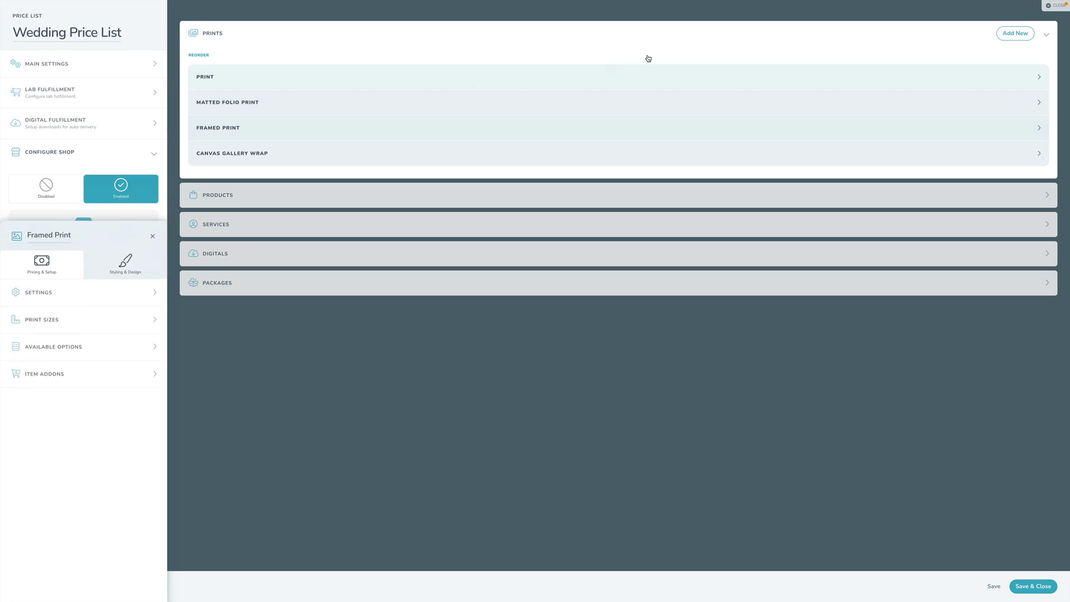
Add a self-fulfilled print to the Wedding Price List and name it My Framed Print
{"action": "left_click", "coordinate": [1014, 33]}
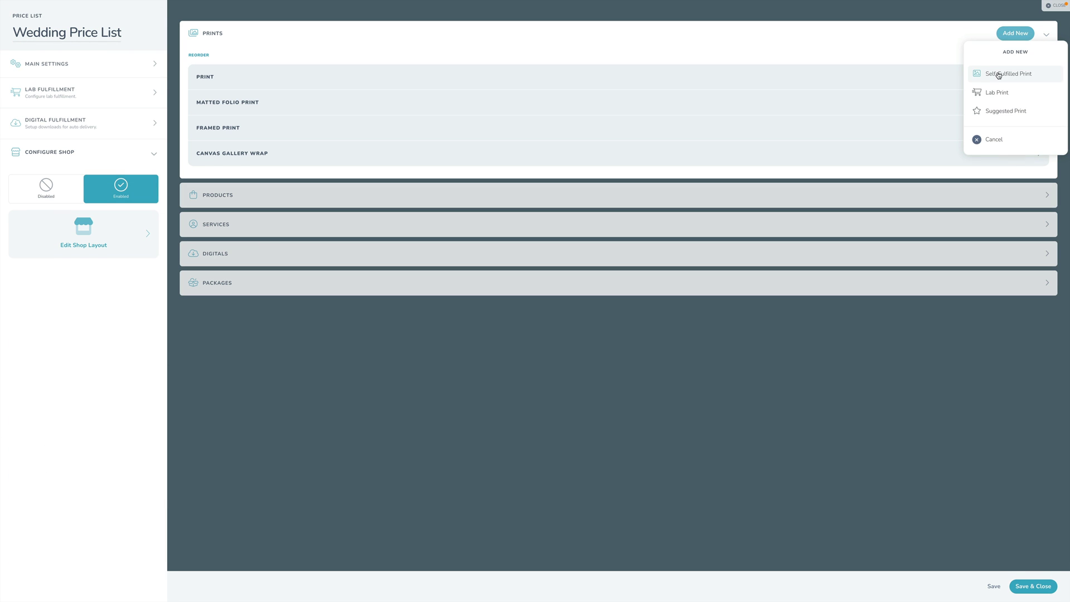
{"action": "left_click", "coordinate": [992, 75]}
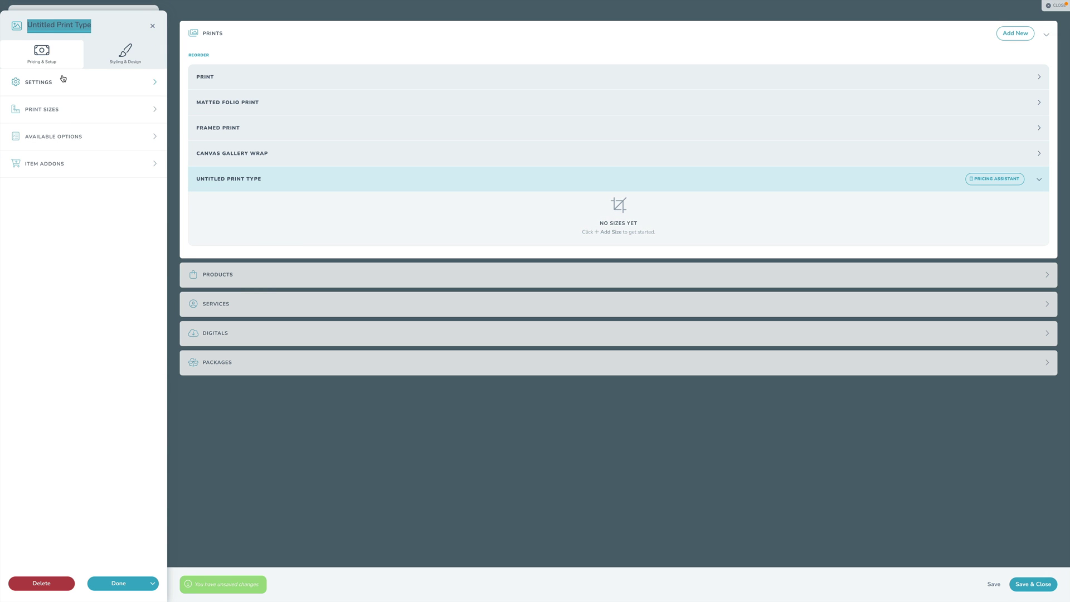
{"action": "type", "text": "My Framed Pr"}
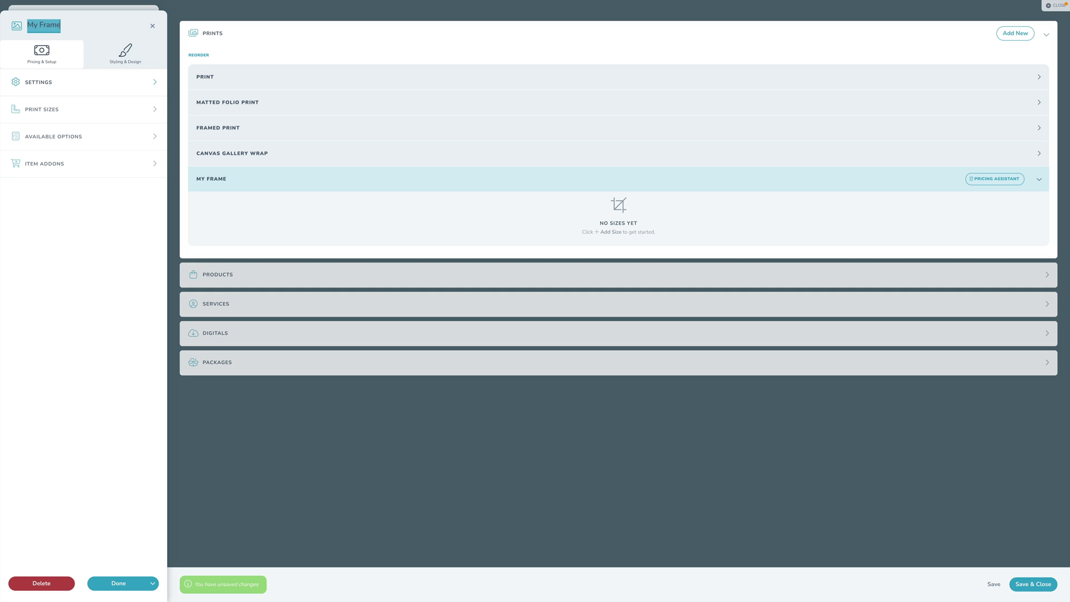
{"action": "type", "text": "int"}
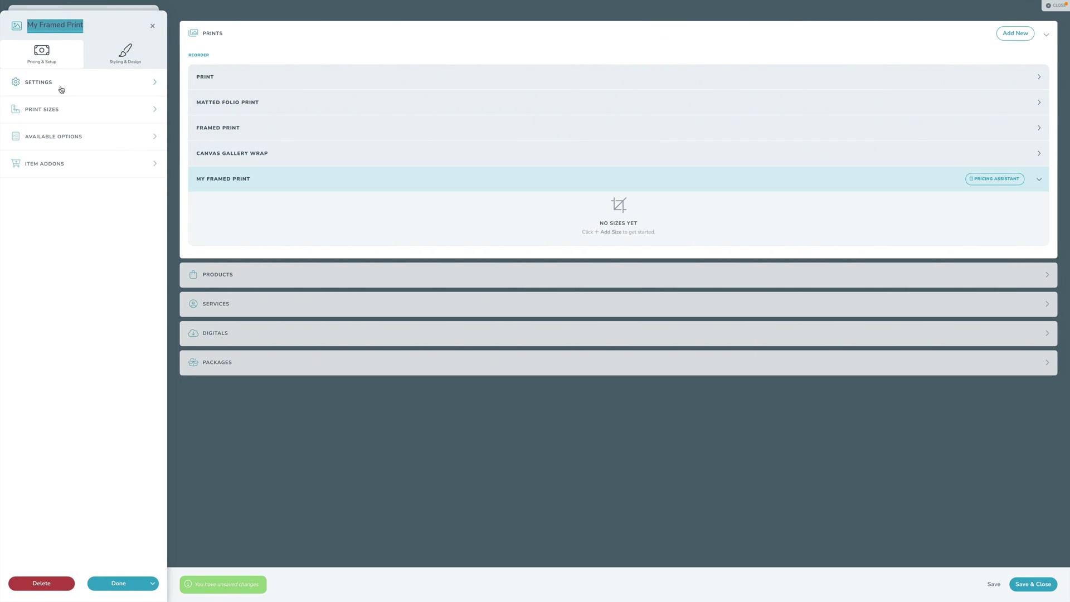
Add a 4 x 6 print size to My Framed Print
{"action": "left_click", "coordinate": [56, 110]}
{"action": "left_click", "coordinate": [79, 143]}
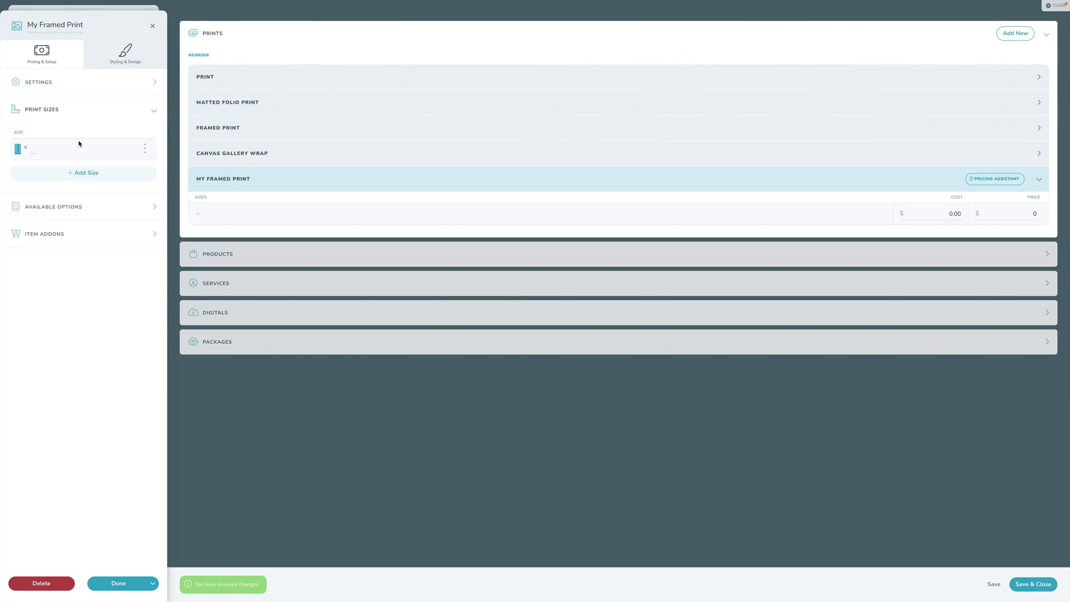
{"action": "type", "text": "4"}
{"action": "key", "text": "Tab"}
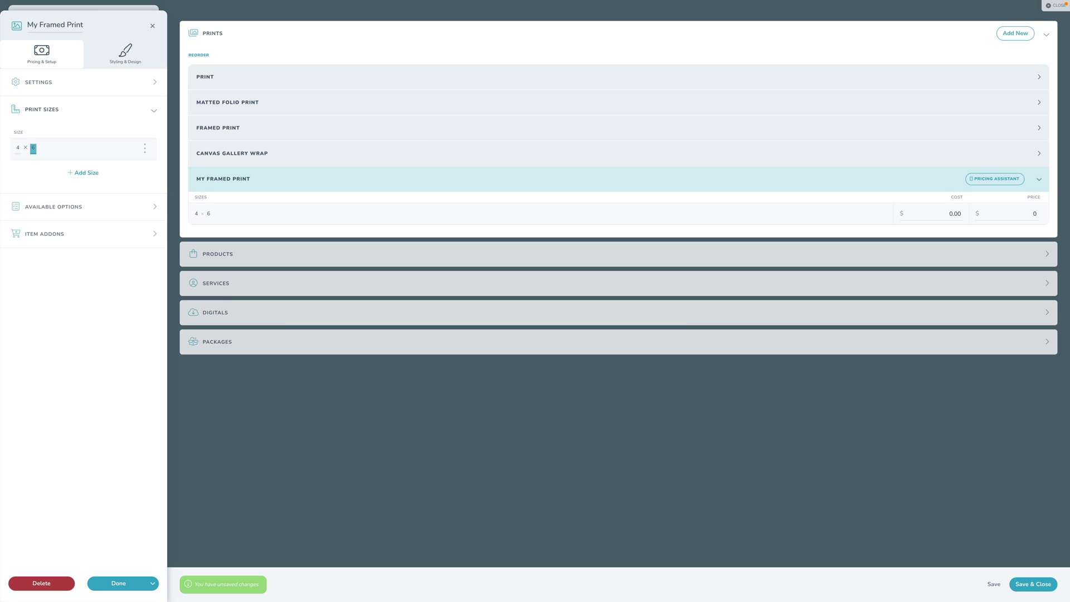
{"action": "type", "text": "6"}
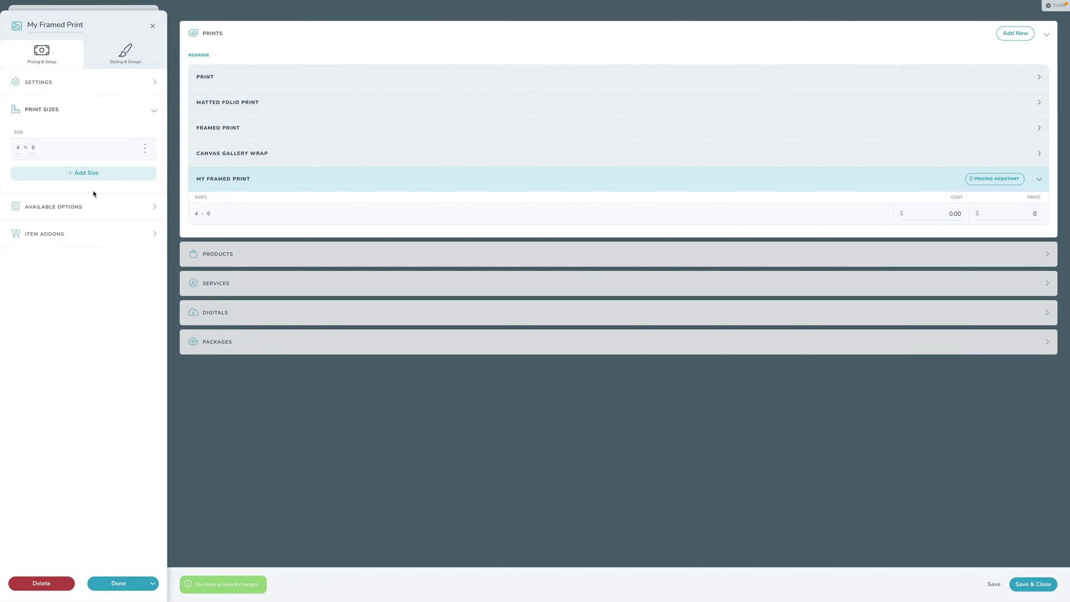
Review the available options and item addons sections of My Framed Print
{"action": "left_click", "coordinate": [89, 205]}
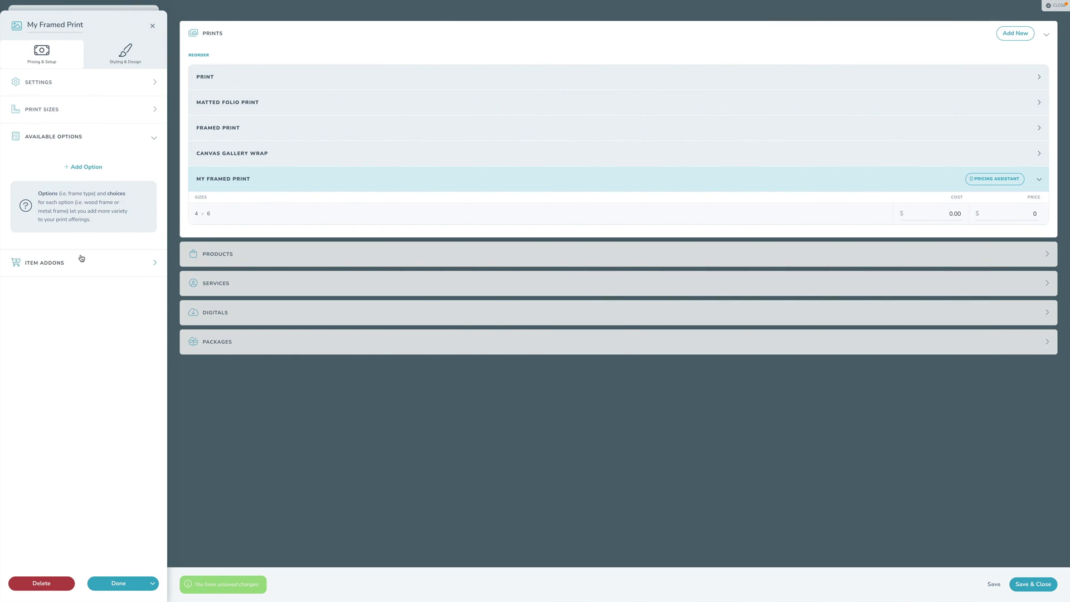
{"action": "left_click", "coordinate": [81, 259]}
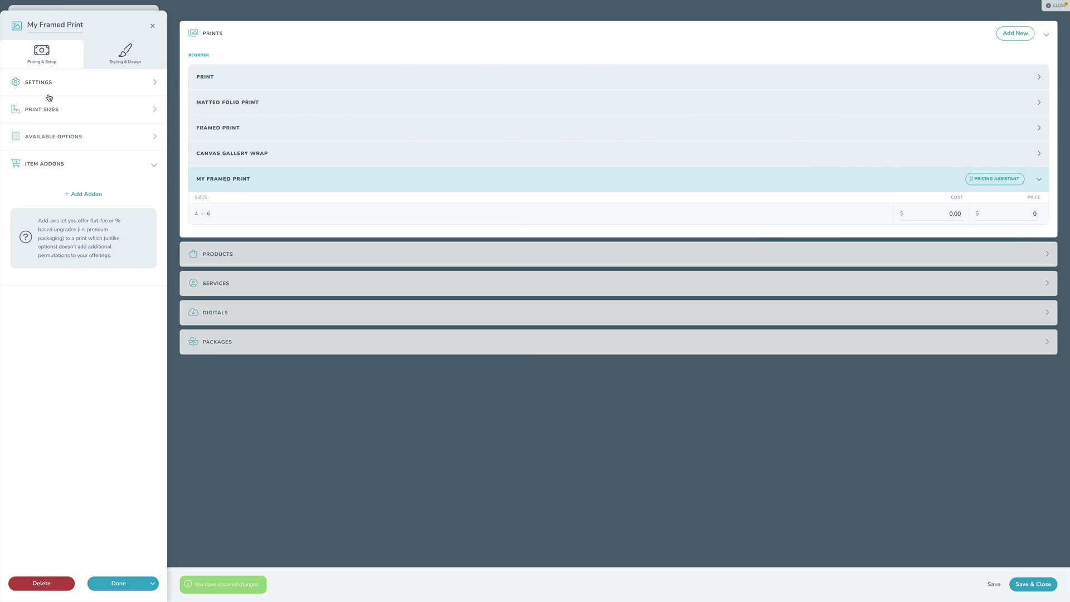
Open My Framed Print's settings and check the Framed Print type in the classic New Price List, closing the type without saving
{"action": "left_click", "coordinate": [54, 88]}
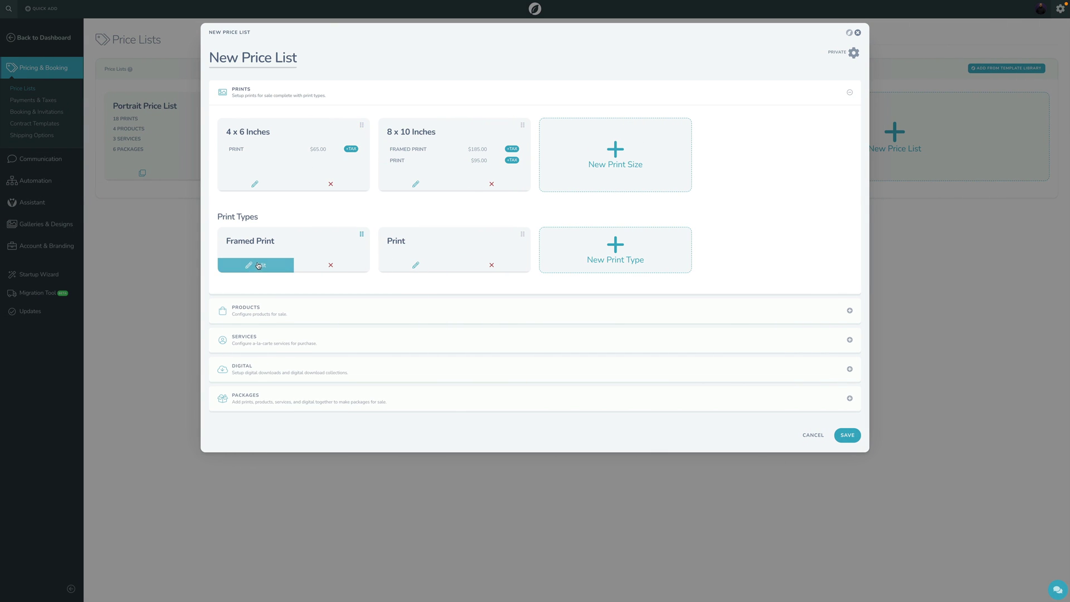
{"action": "left_click", "coordinate": [256, 265]}
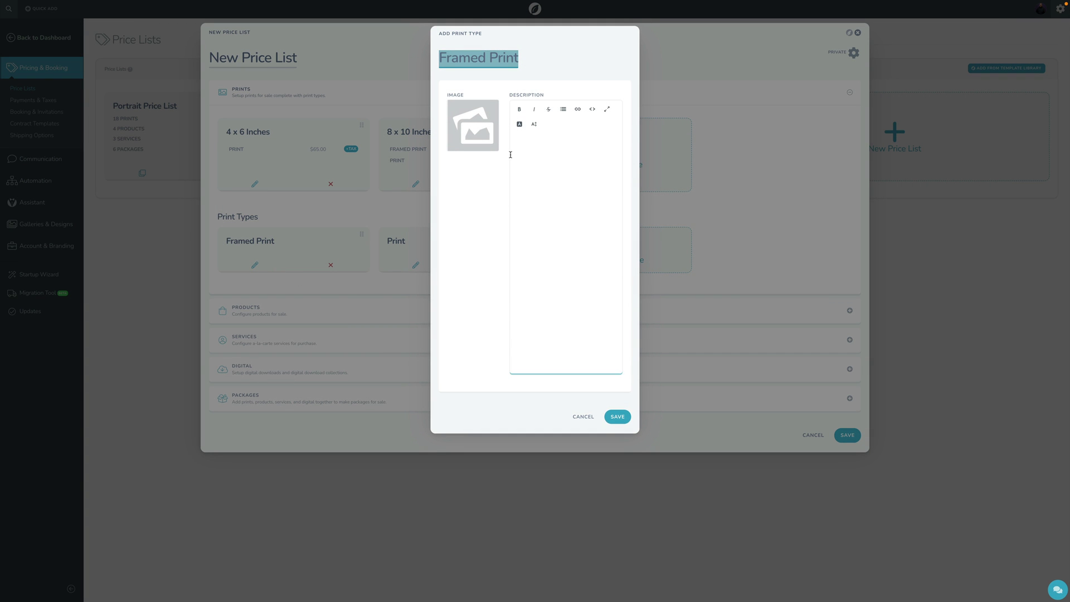
{"action": "left_click", "coordinate": [583, 417]}
{"action": "left_click", "coordinate": [511, 347]}
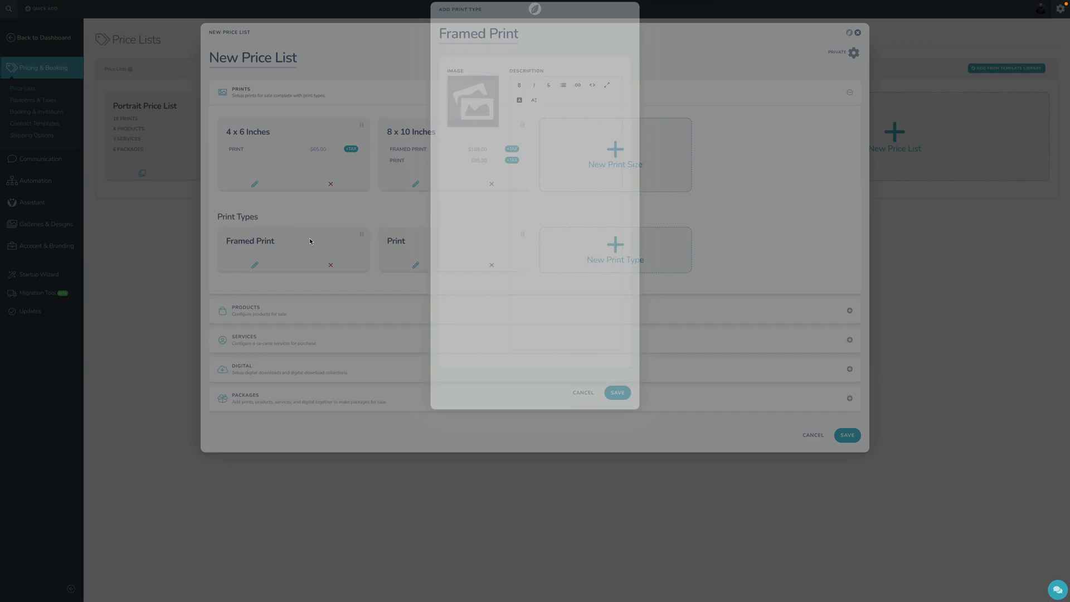
Check the gallery fulfillment auto-credit option of the 4 x 6 print size in the classic editor, closing the size without saving
{"action": "left_click", "coordinate": [247, 183]}
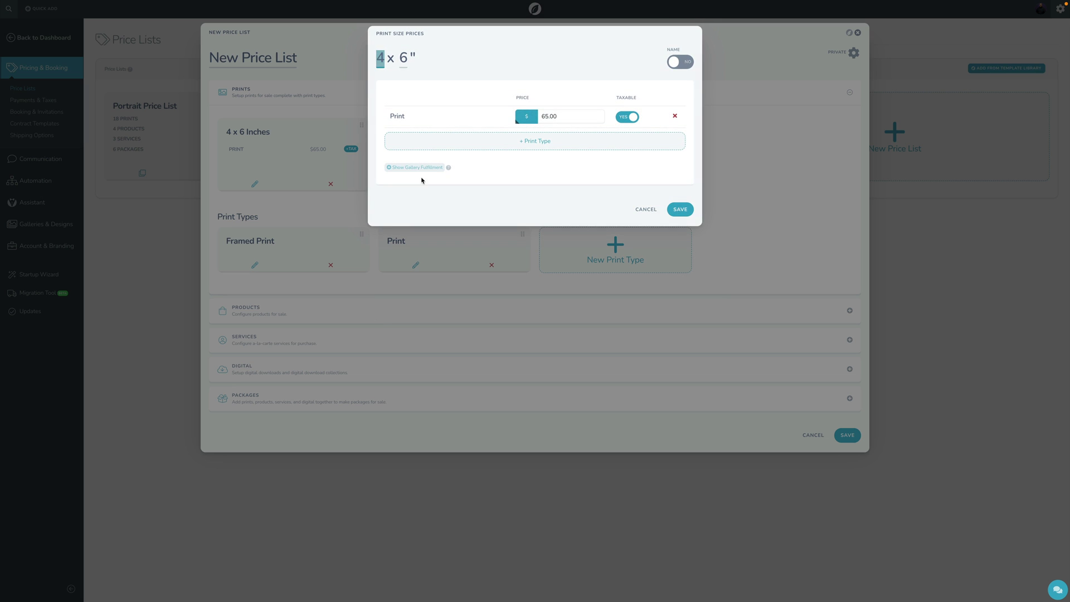
{"action": "left_click", "coordinate": [417, 168]}
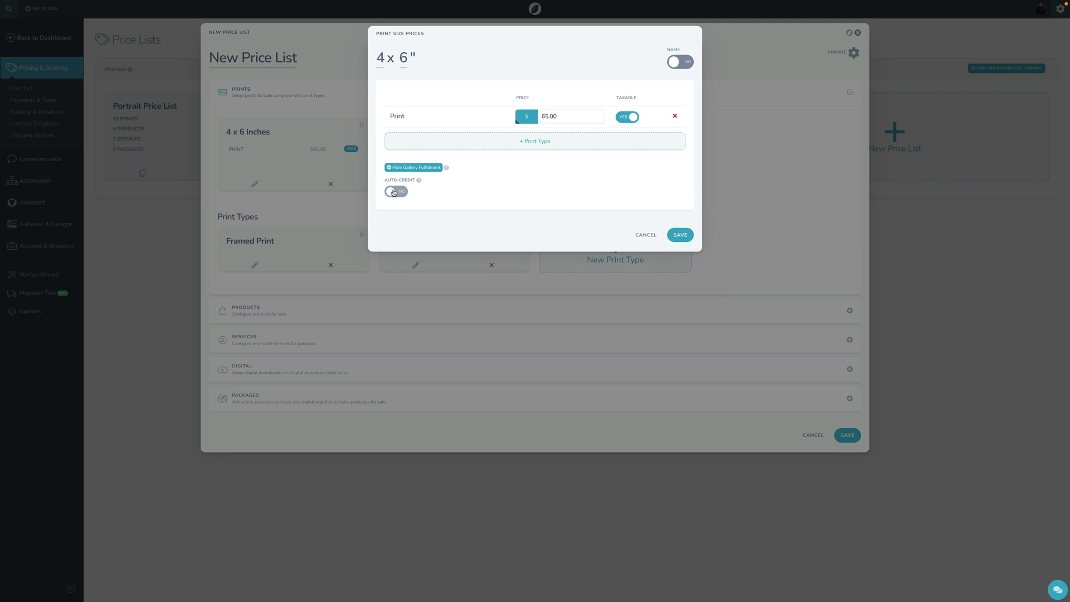
{"action": "left_click", "coordinate": [405, 169]}
{"action": "left_click", "coordinate": [645, 210]}
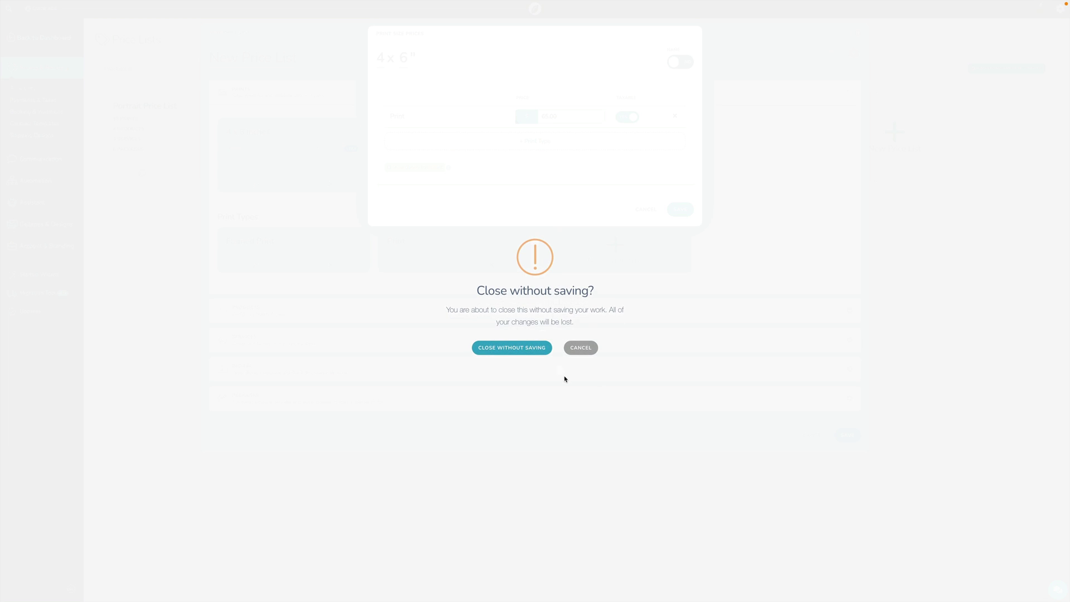
{"action": "left_click", "coordinate": [511, 347]}
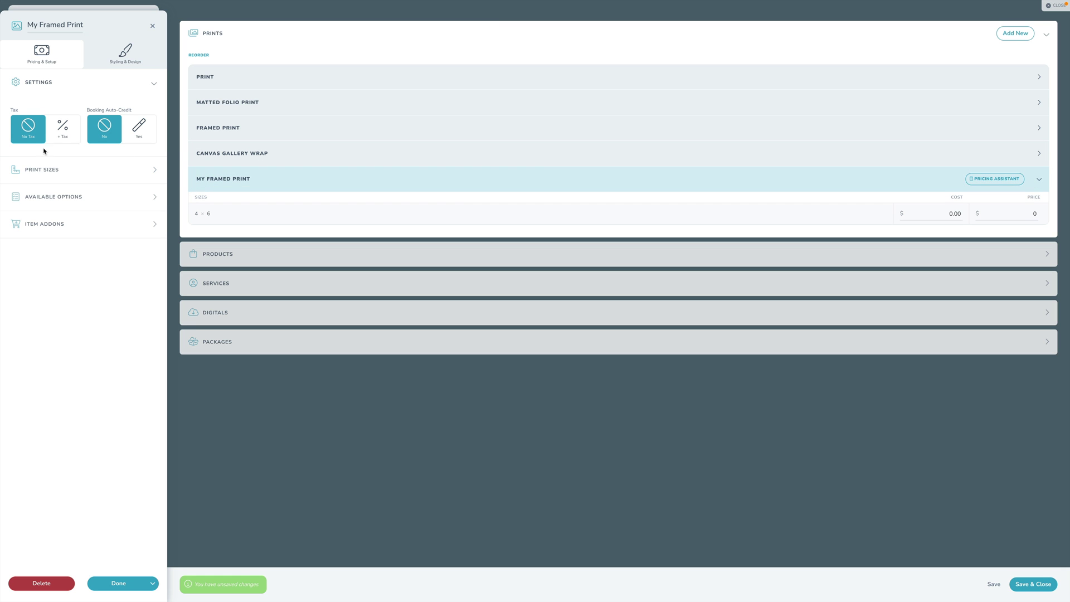
Try My Framed Print's tax and booking auto-credit options, leave them at No Tax and No, and close the print
{"action": "left_click", "coordinate": [32, 134]}
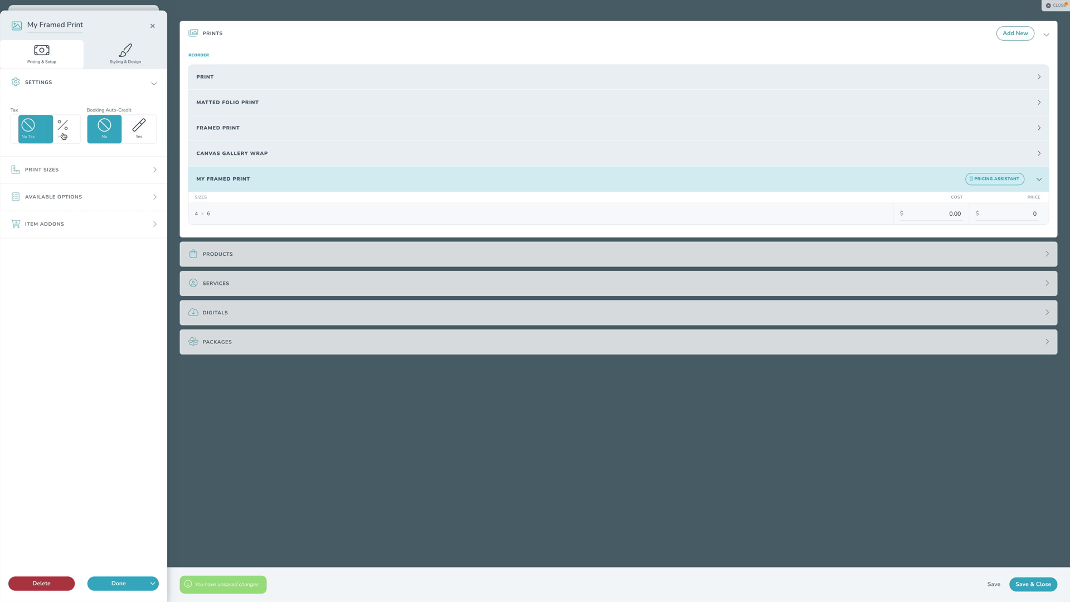
{"action": "left_click", "coordinate": [32, 134]}
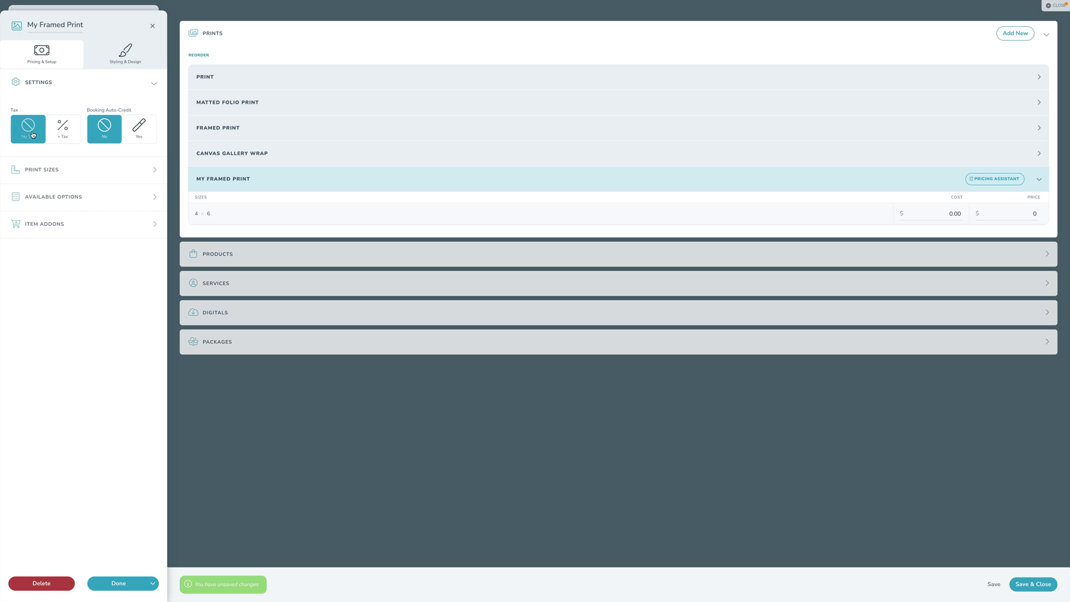
{"action": "left_click", "coordinate": [139, 136]}
{"action": "left_click", "coordinate": [103, 137]}
{"action": "left_click", "coordinate": [152, 28]}
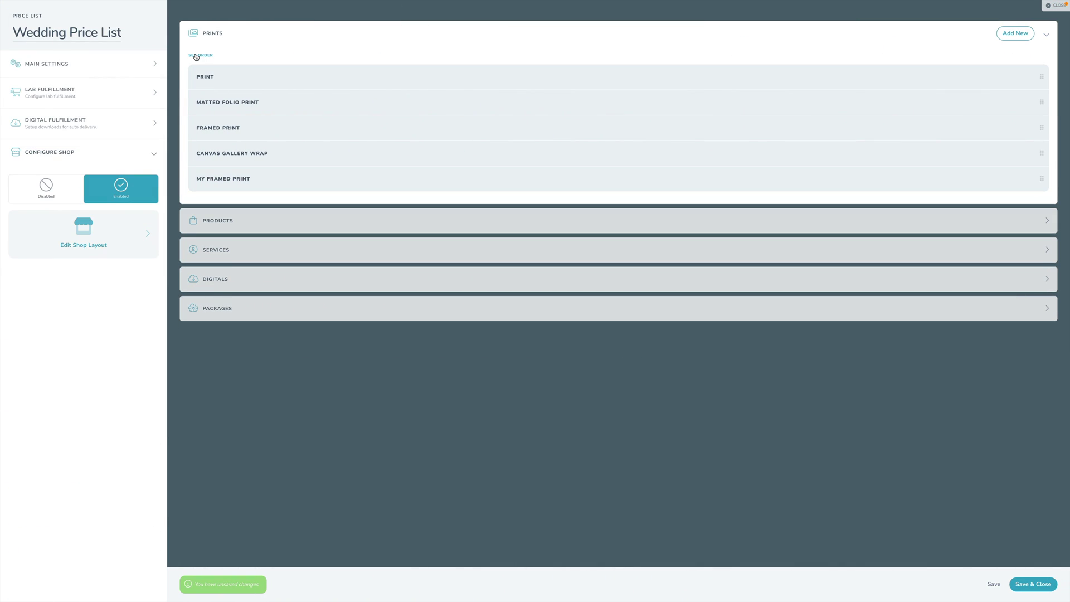
Try reordering the print types in the Wedding Price List, and leave reorder mode
{"action": "mouse_move", "coordinate": [203, 77]}
{"action": "left_mouse_down"}
{"action": "mouse_move", "coordinate": [204, 131]}
{"action": "mouse_move", "coordinate": [202, 68]}
{"action": "left_mouse_up"}
{"action": "left_click", "coordinate": [199, 55]}
Switch from the prints section to the products section of the Wedding Price List
{"action": "left_click", "coordinate": [212, 35]}
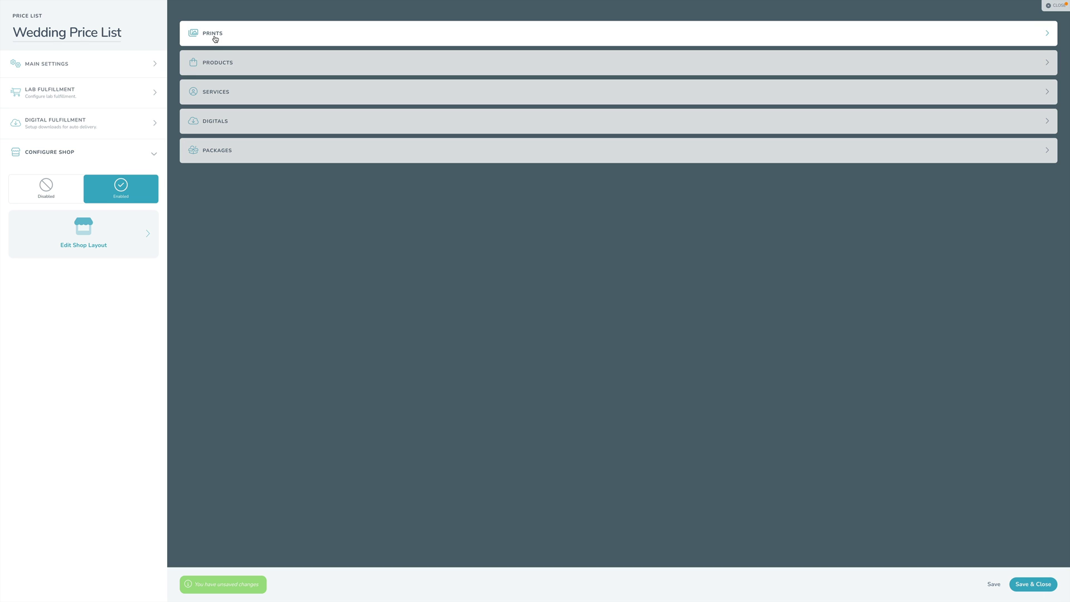
{"action": "left_click", "coordinate": [217, 65]}
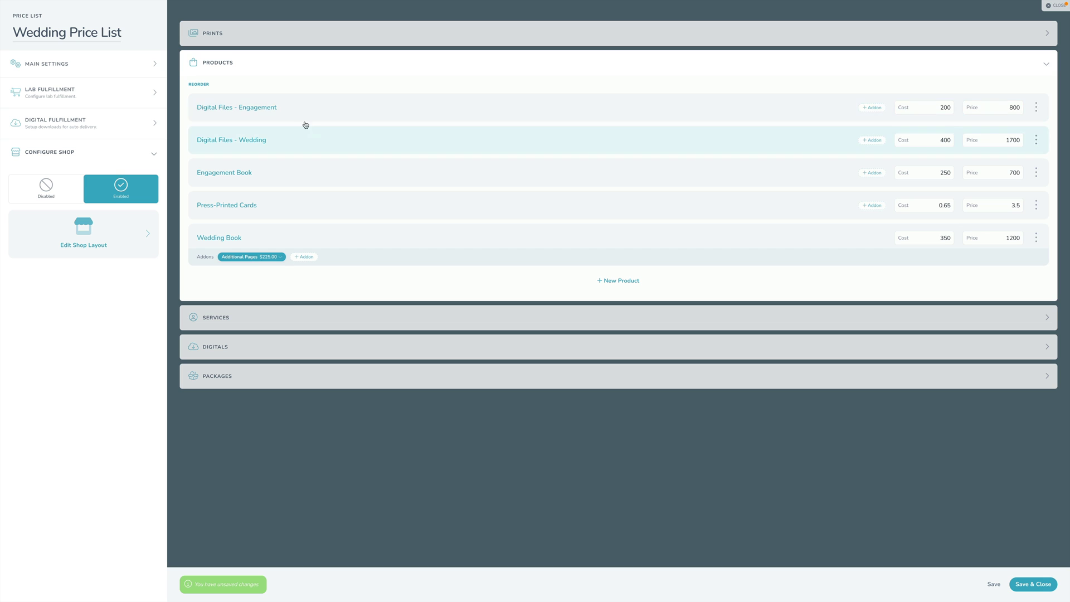
{"action": "left_click", "coordinate": [239, 37]}
{"action": "left_click", "coordinate": [250, 217]}
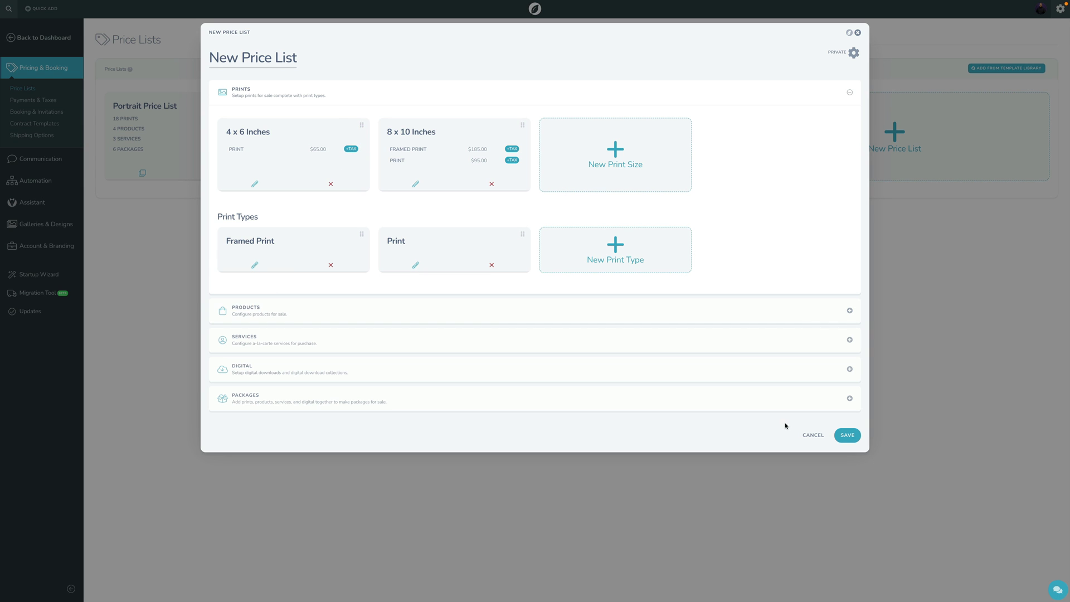
Cancel the classic New Price List and expand the products of the Wedding Price List in the classic editor
{"action": "left_click", "coordinate": [812, 435]}
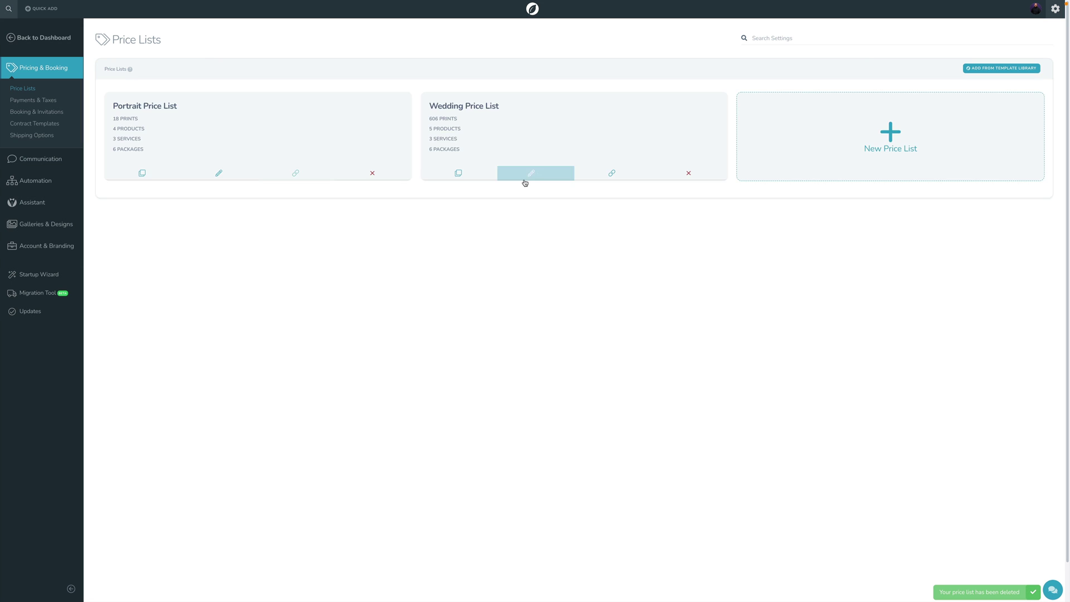
{"action": "left_click", "coordinate": [527, 178]}
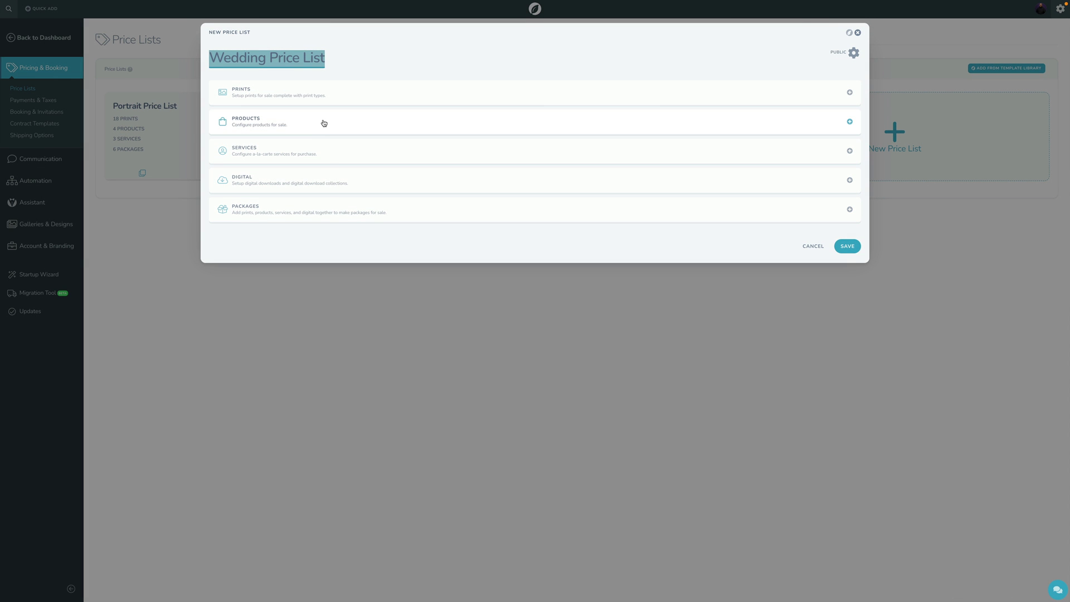
{"action": "left_click", "coordinate": [323, 123]}
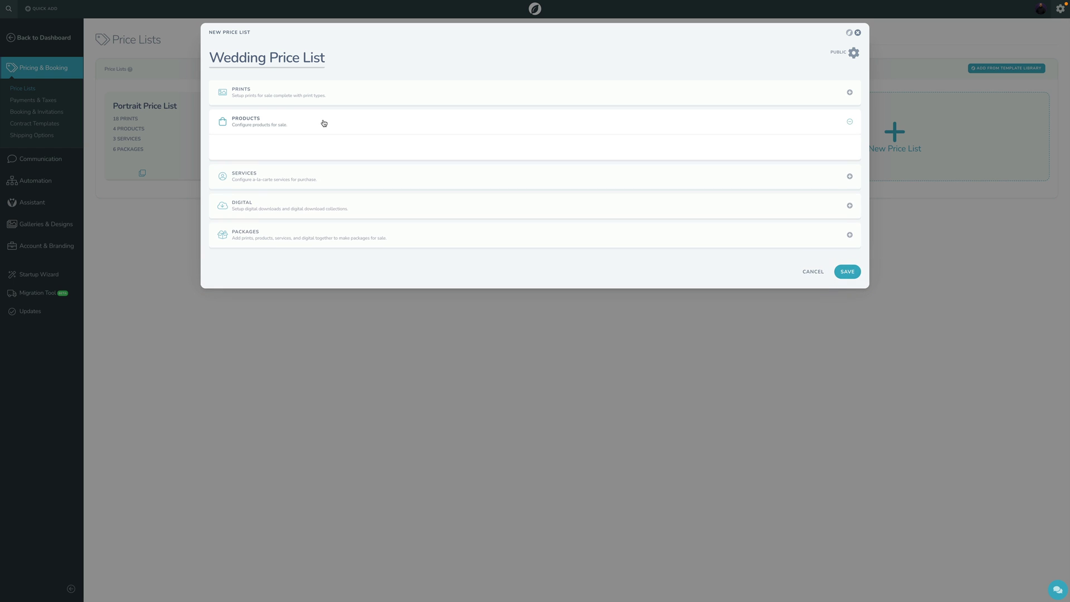
{"action": "left_click", "coordinate": [287, 124]}
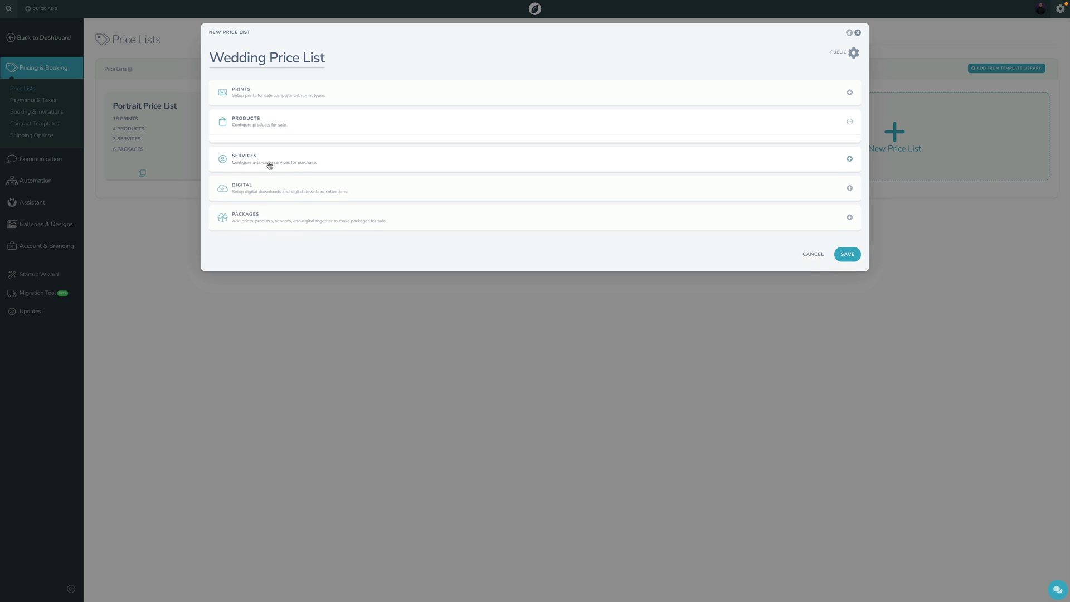
{"action": "left_click", "coordinate": [271, 124]}
{"action": "left_click", "coordinate": [271, 124]}
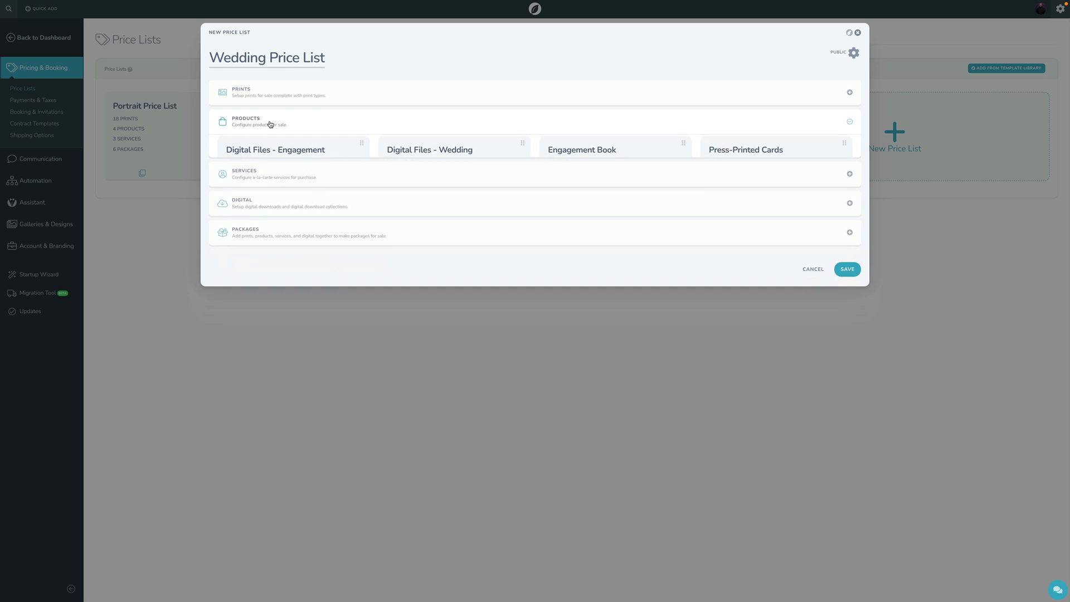
{"action": "left_click", "coordinate": [271, 123]}
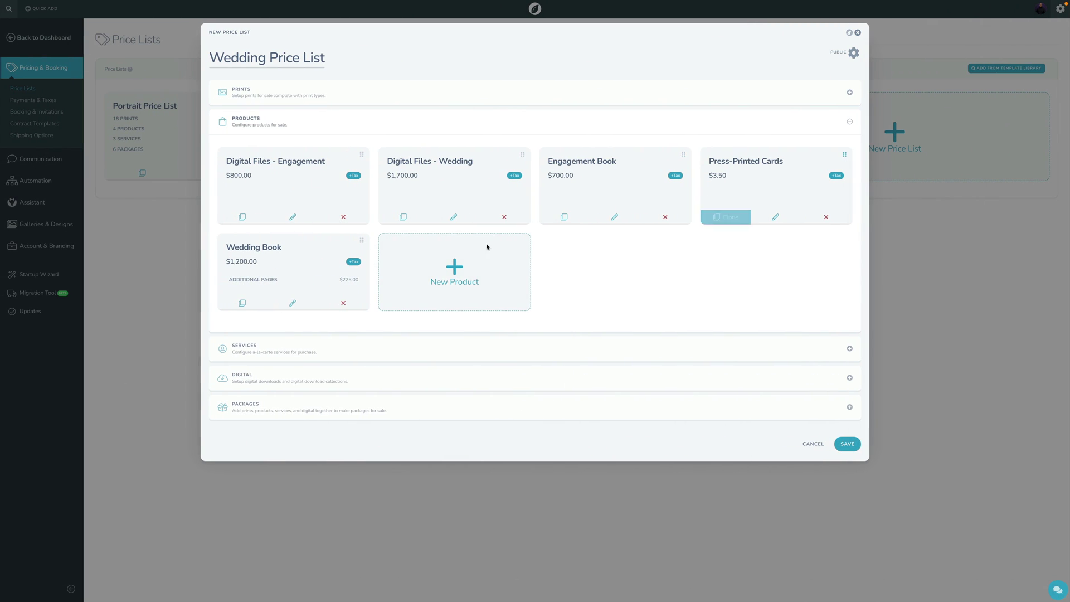
Examine the classic Wedding Book product's price, description, add-ons and gallery fulfillment section
{"action": "left_click", "coordinate": [293, 303]}
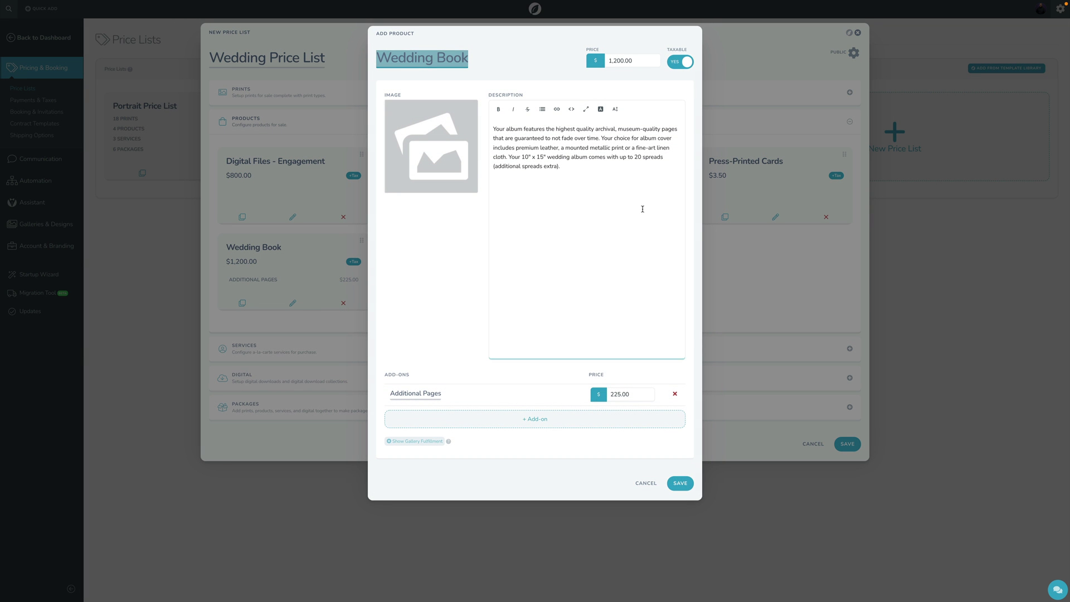
{"action": "left_click", "coordinate": [415, 441]}
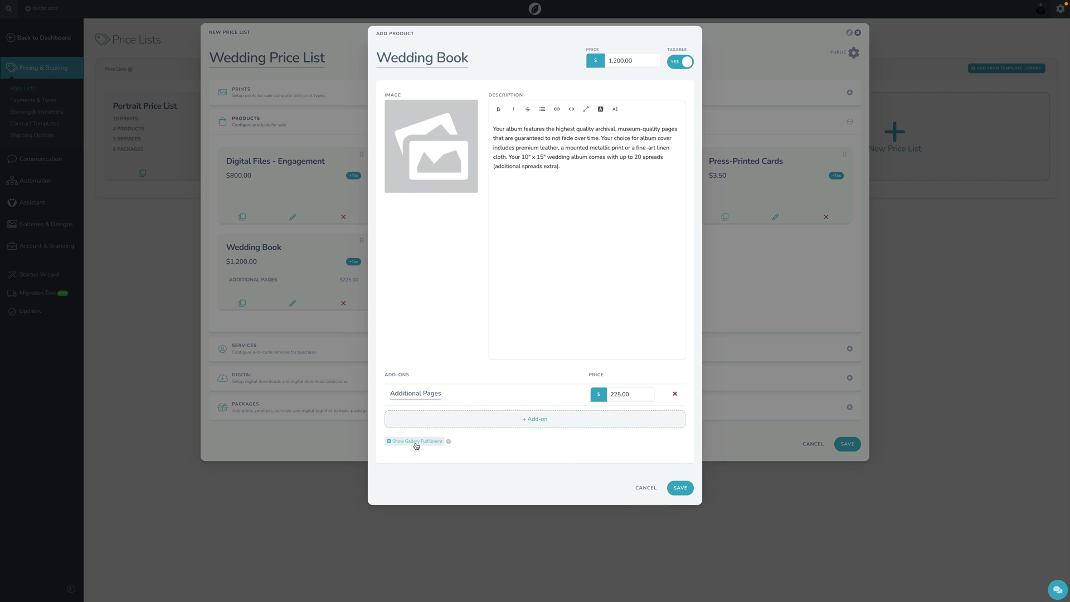
{"action": "left_click", "coordinate": [415, 441]}
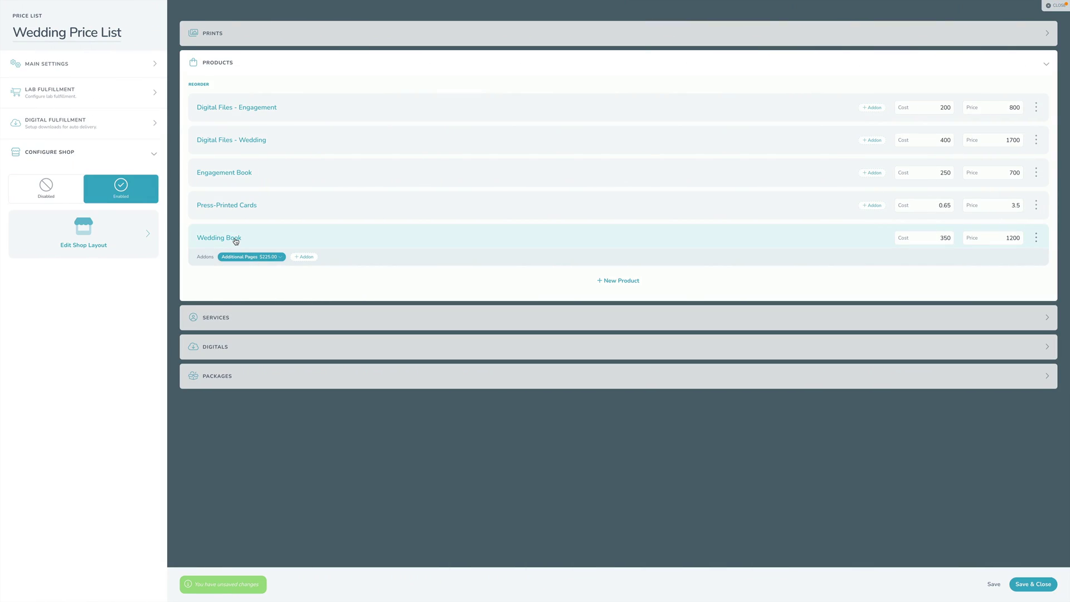
Open the Wedding Book product in the new editor and review its pricing setup and styling preview
{"action": "left_click", "coordinate": [235, 239]}
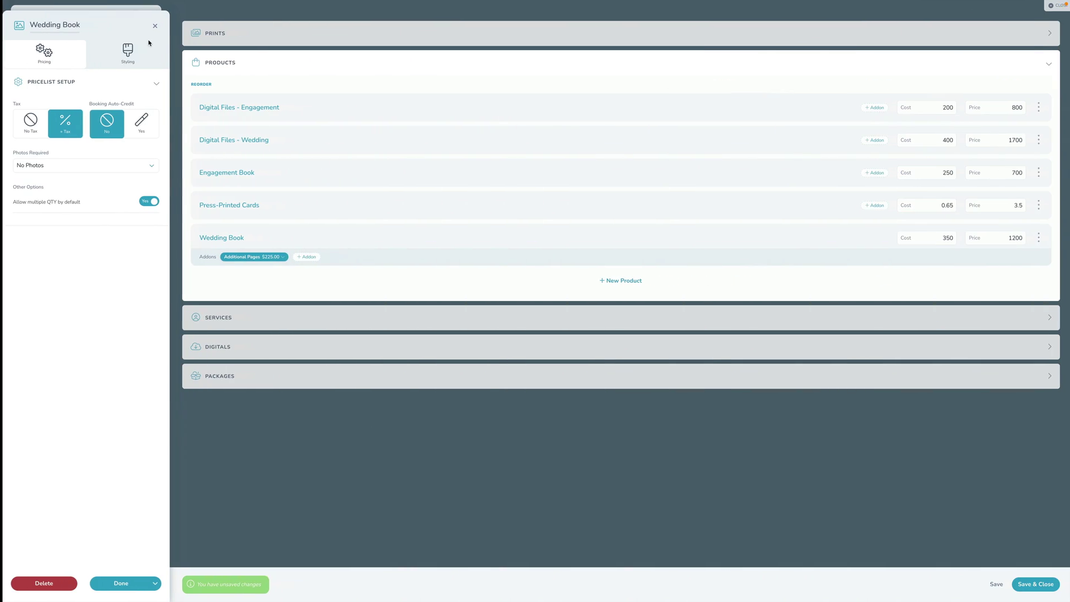
{"action": "left_click", "coordinate": [119, 54]}
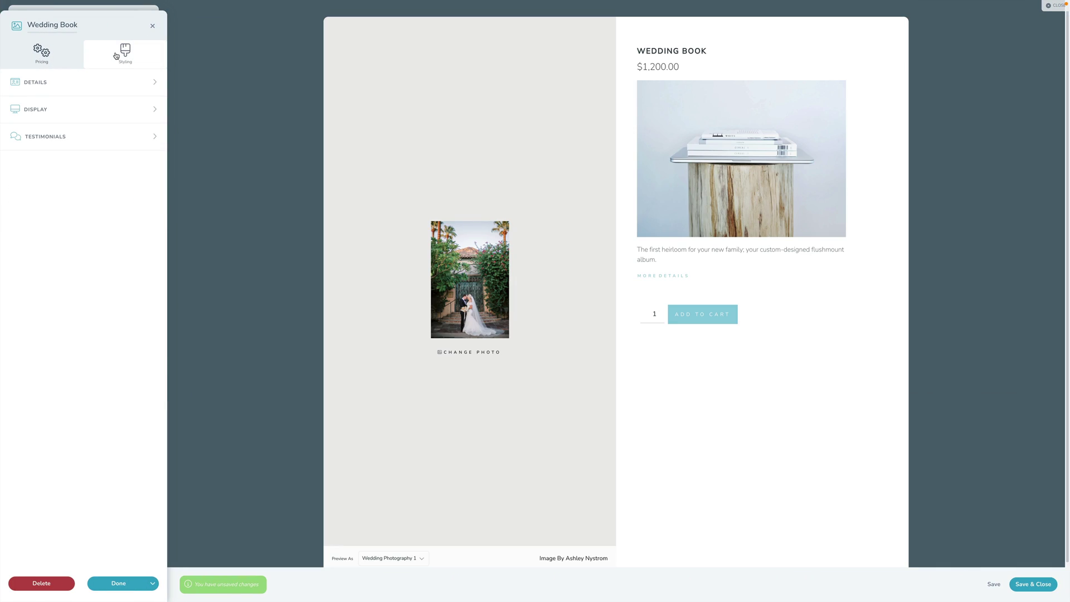
{"action": "left_click", "coordinate": [43, 53]}
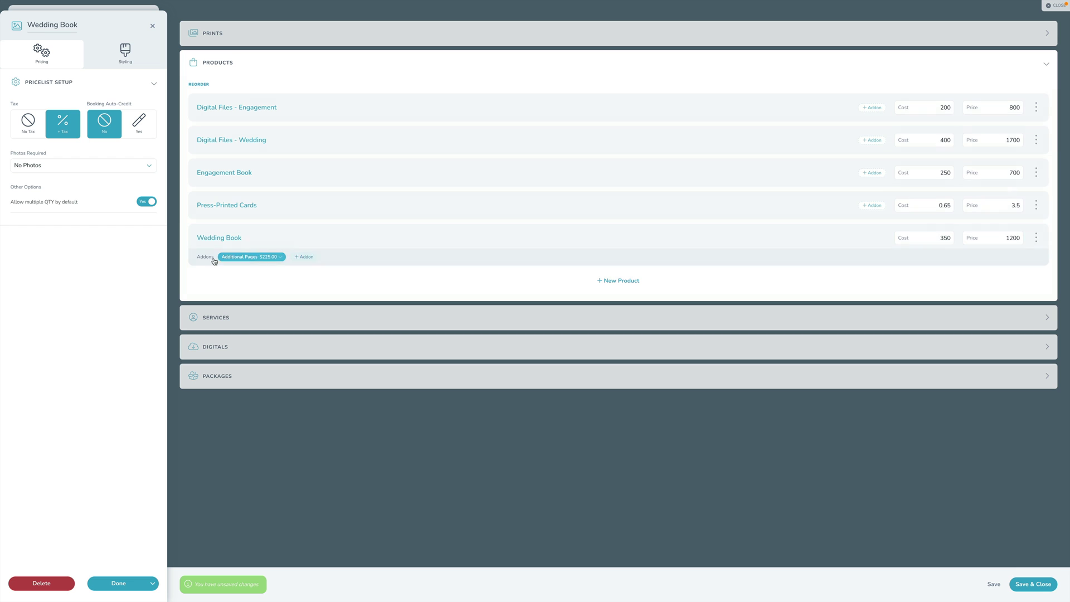
Add a Cover Upgrade addon to the Wedding Book with a price of $100 and a cost of $50
{"action": "left_click", "coordinate": [300, 258]}
{"action": "left_click", "coordinate": [287, 293]}
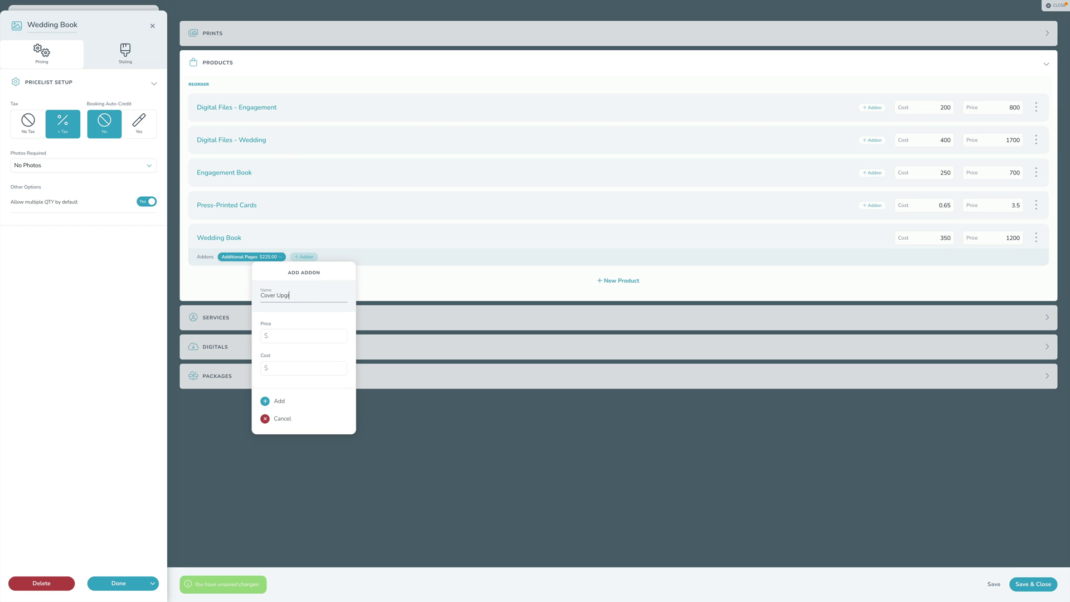
{"action": "left_click", "coordinate": [289, 334]}
{"action": "key", "text": "Tab"}
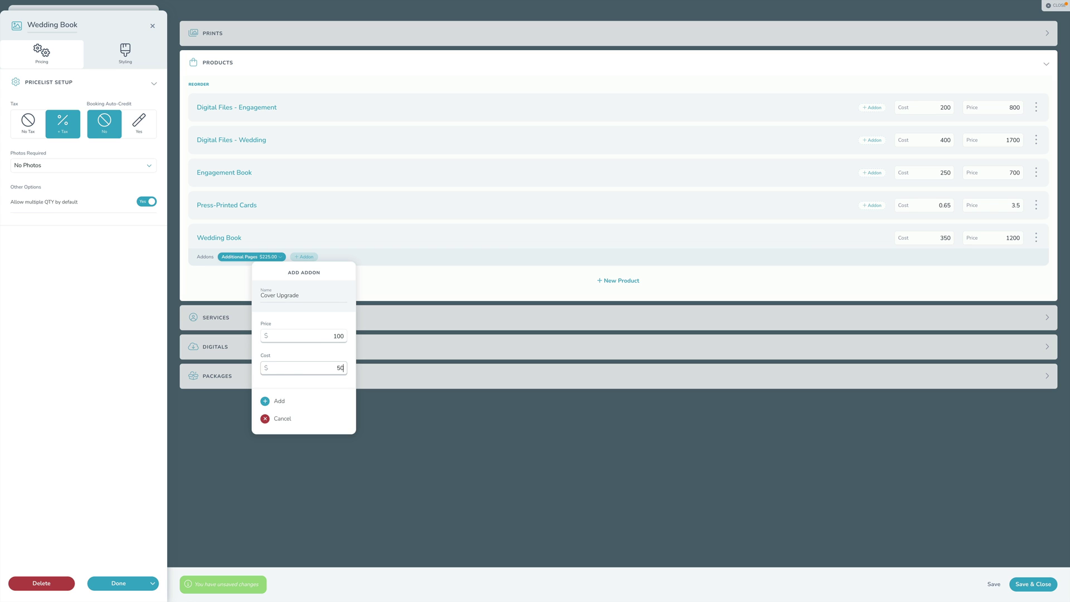
{"action": "left_click", "coordinate": [315, 402]}
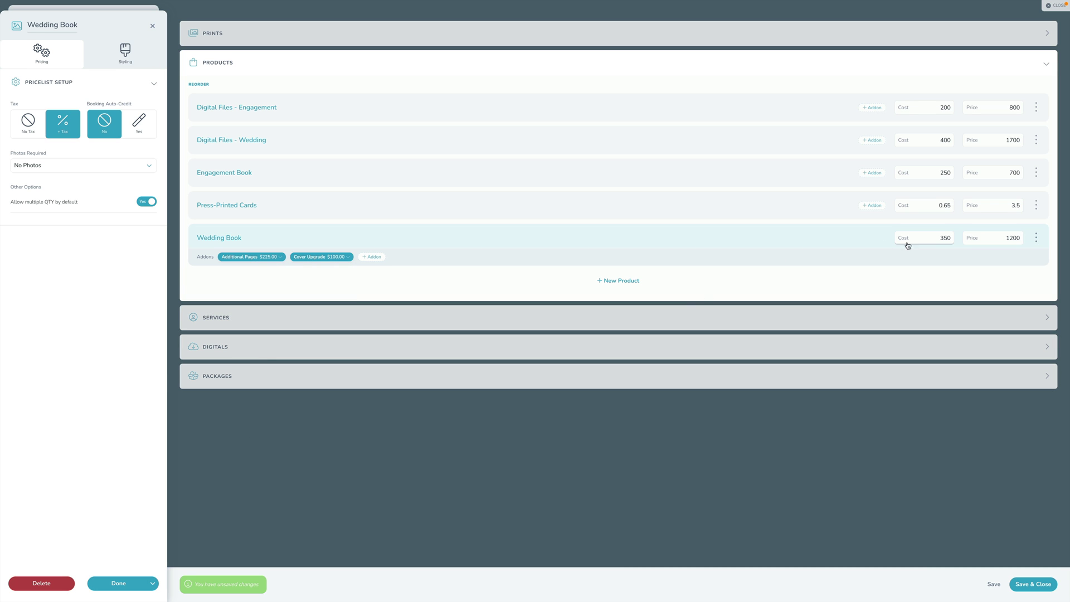
Review the Wedding Book's cost and price fields and its Duplicate and Convert to service options, then close the product
{"action": "left_click", "coordinate": [929, 237]}
{"action": "left_click", "coordinate": [991, 237]}
{"action": "left_click", "coordinate": [1034, 241]}
{"action": "left_click", "coordinate": [152, 584]}
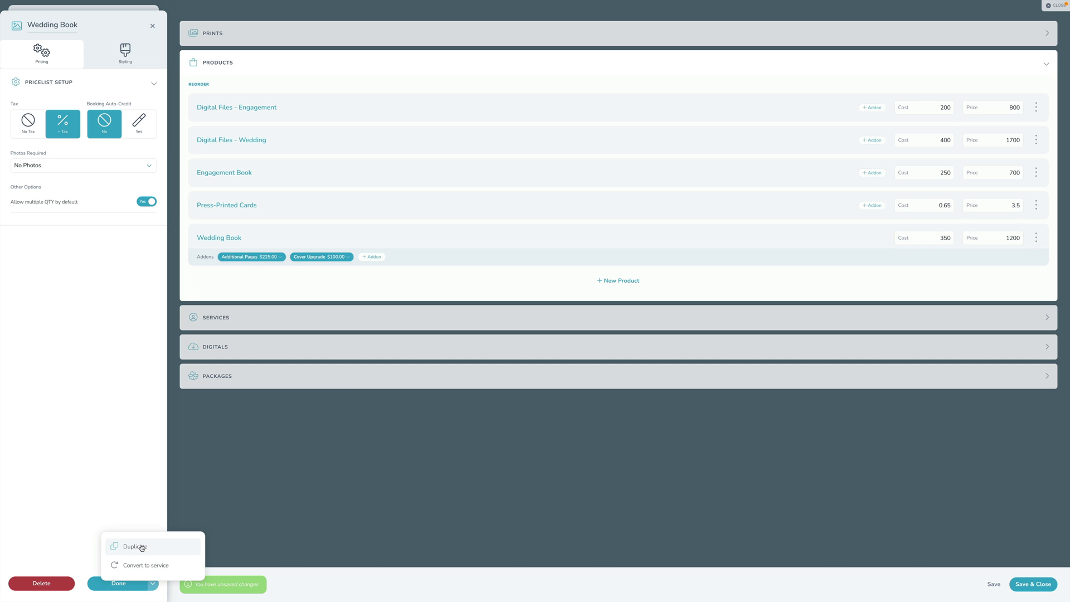
{"action": "left_click", "coordinate": [81, 368]}
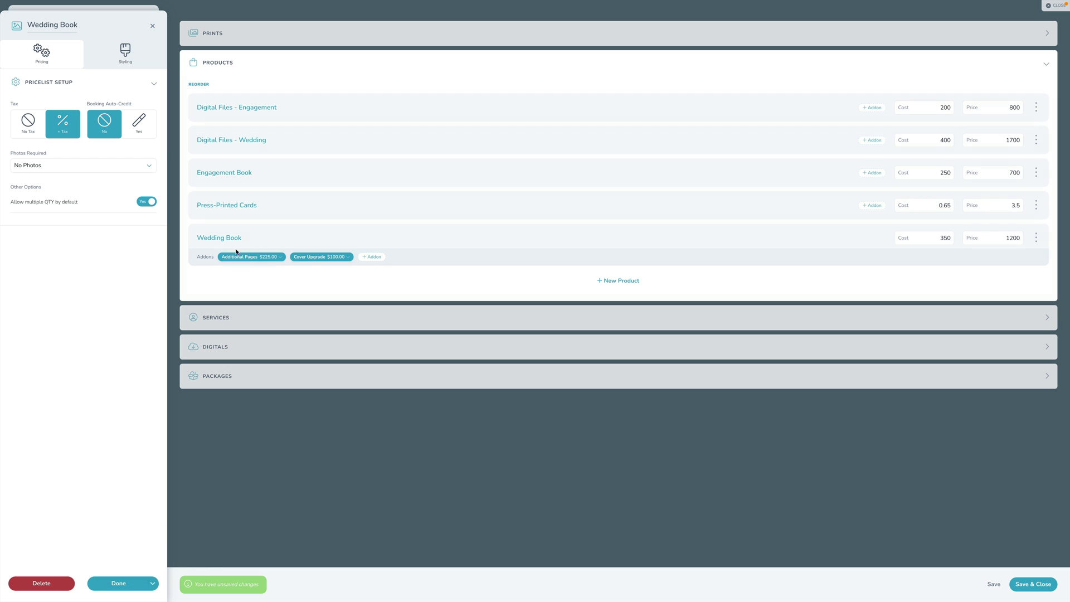
{"action": "left_click", "coordinate": [153, 587]}
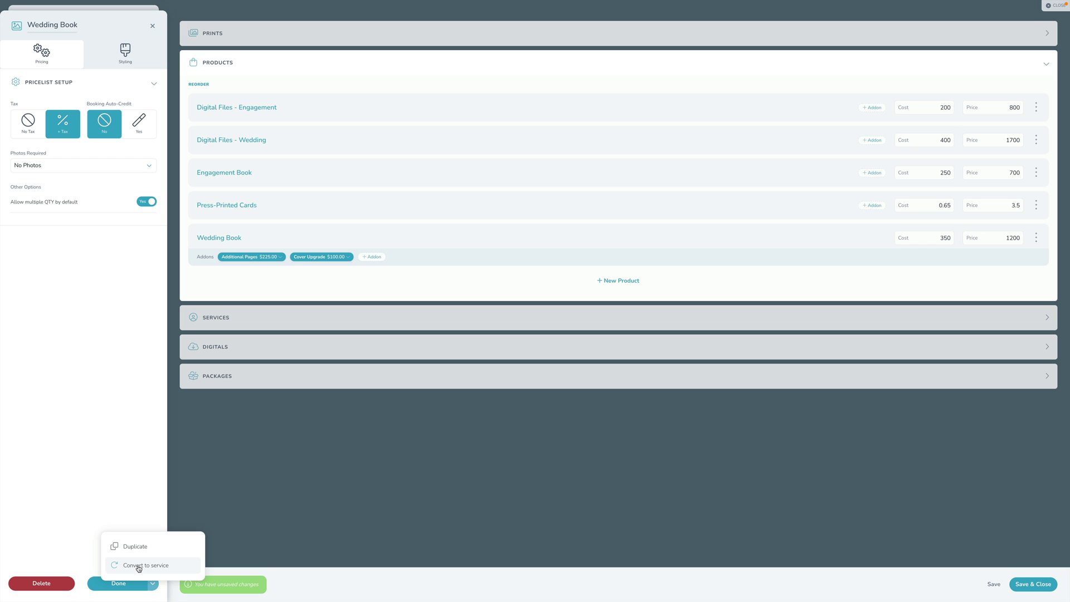
{"action": "left_click", "coordinate": [84, 432]}
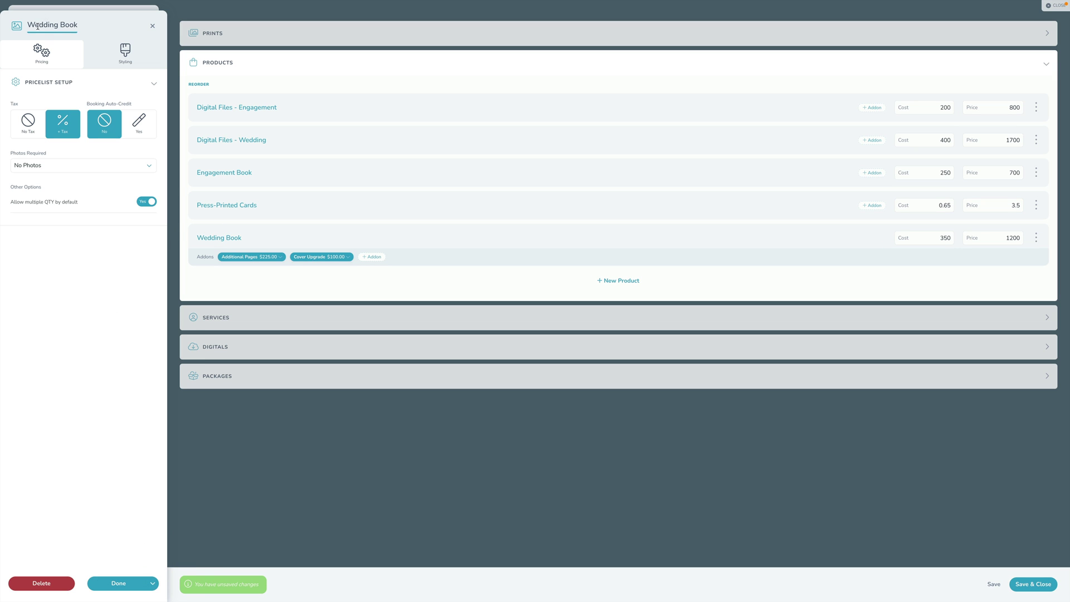
{"action": "left_click", "coordinate": [71, 21]}
{"action": "left_click", "coordinate": [152, 26]}
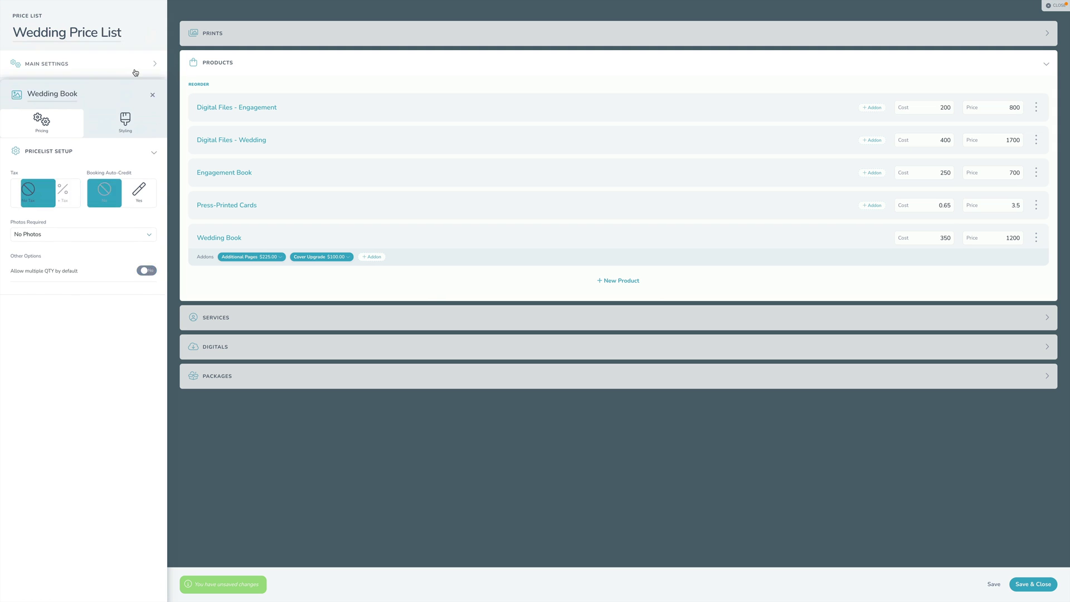
Try moving Digital Files - Engagement within the product order, and leave reorder mode
{"action": "left_click", "coordinate": [200, 85]}
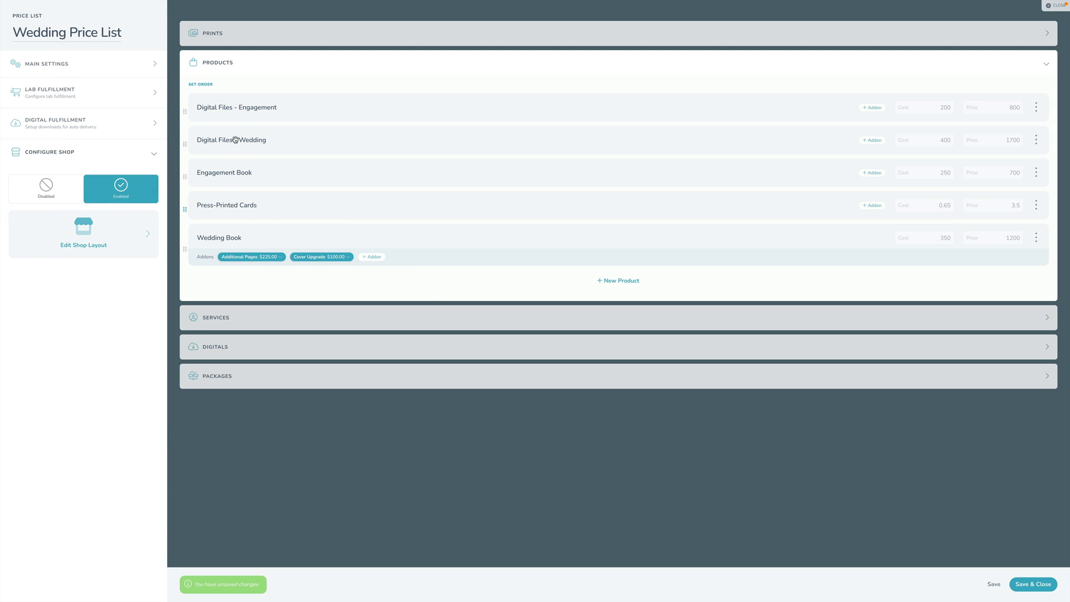
{"action": "left_click_drag", "start_coordinate": [234, 112], "coordinate": [241, 117]}
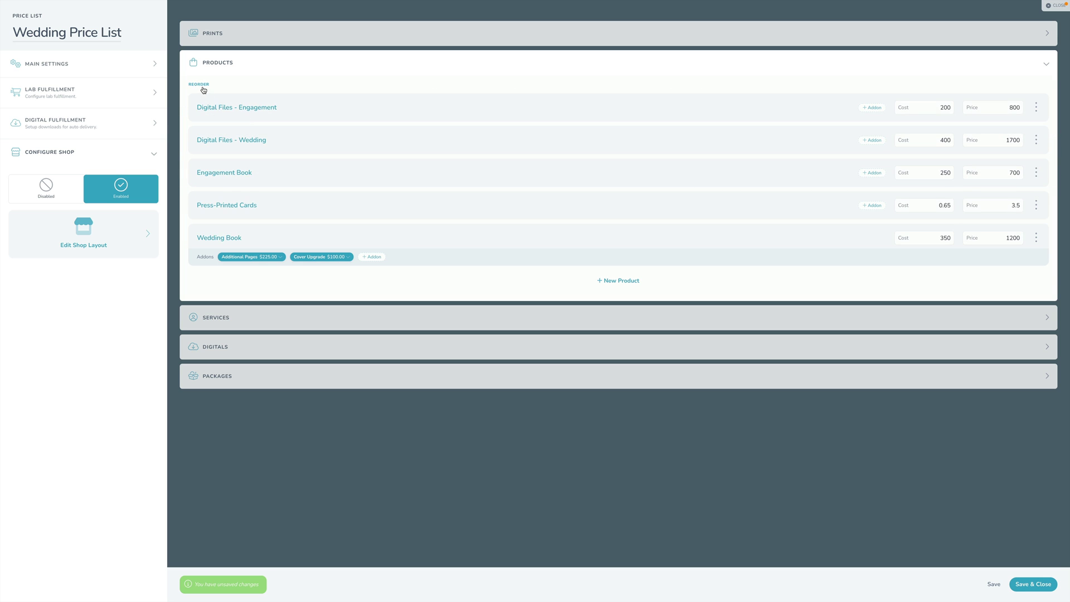
Close the classic editor's Wedding Book without saving and compare the Services sections in the new and classic editors
{"action": "left_click", "coordinate": [242, 67]}
{"action": "left_click", "coordinate": [230, 92]}
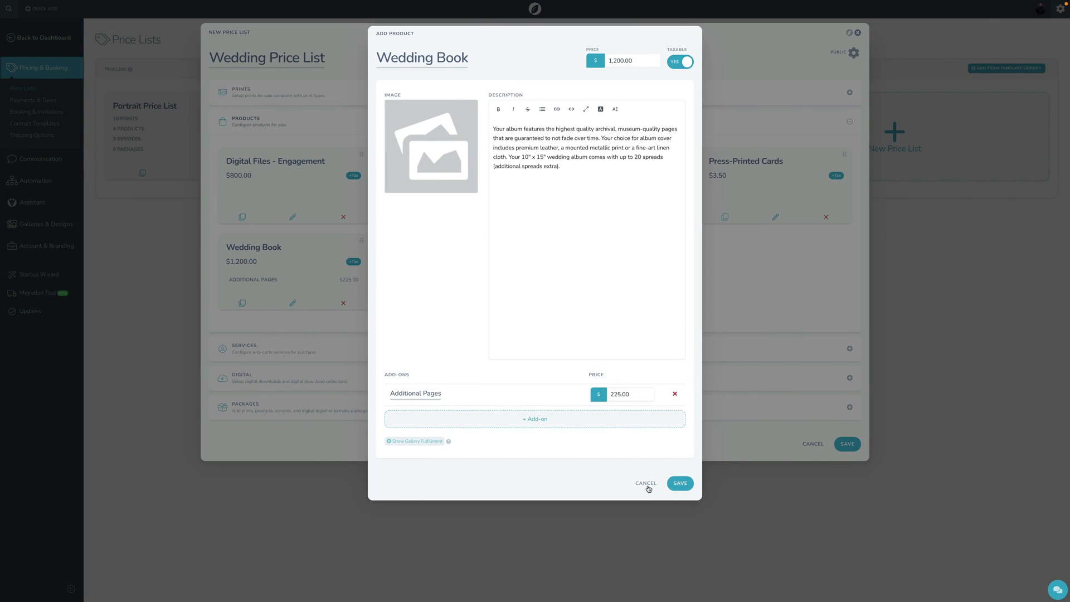
{"action": "left_click", "coordinate": [646, 483]}
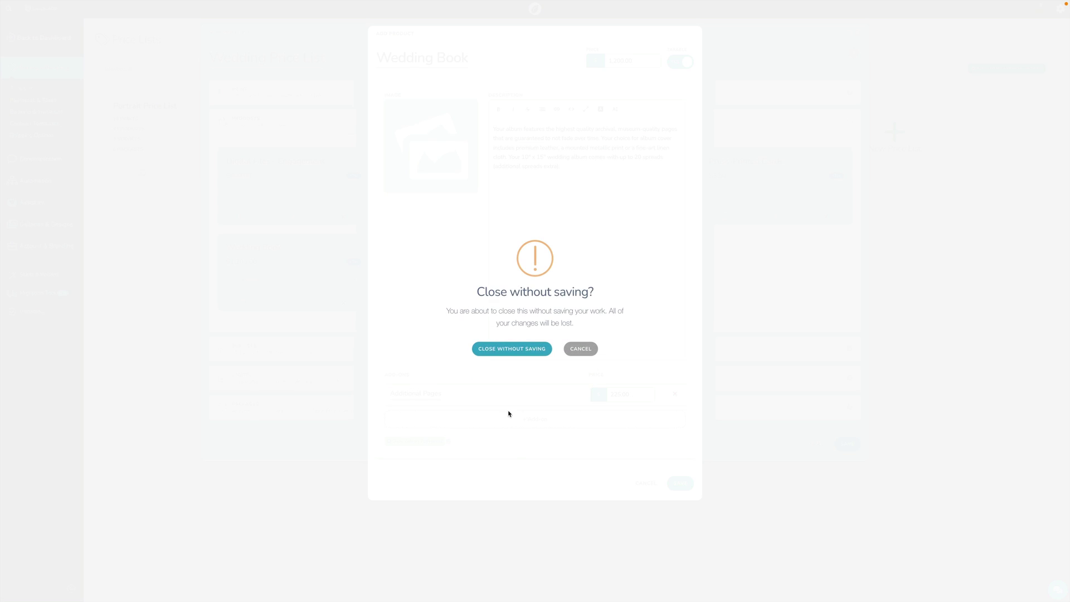
{"action": "left_click", "coordinate": [516, 346]}
{"action": "left_click", "coordinate": [270, 350]}
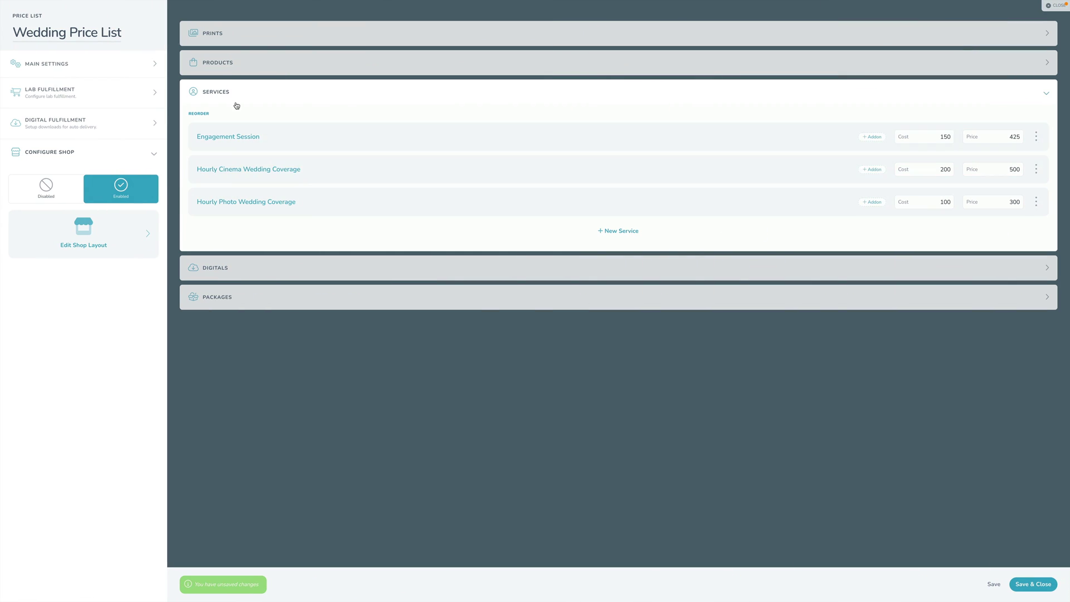
Compare the digital download options in both editors and review the Archival Digital File's pricing setup, then close it in the new editor
{"action": "left_click", "coordinate": [244, 275]}
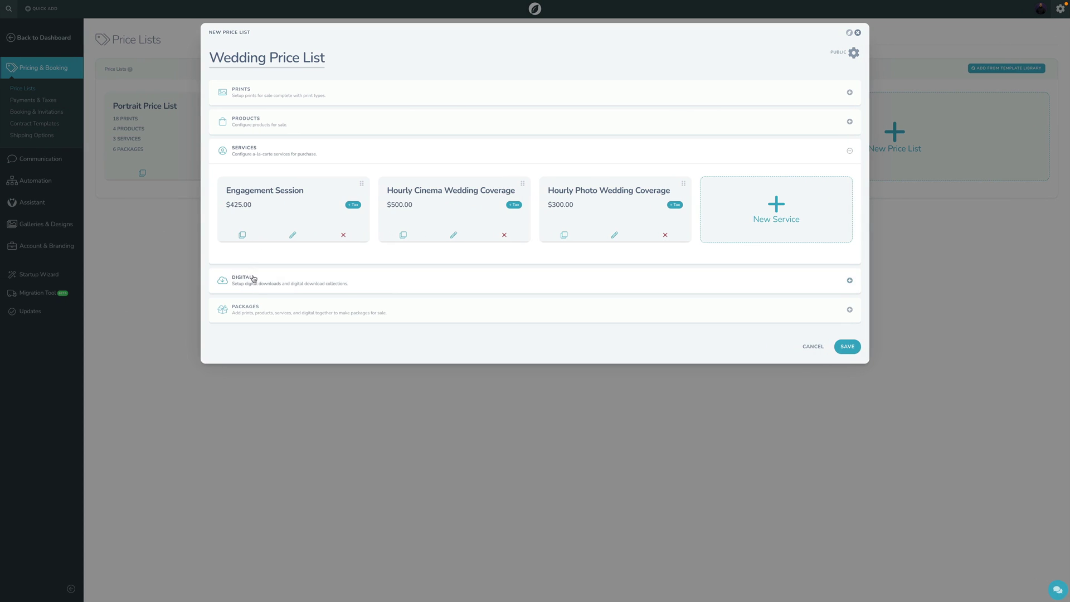
{"action": "left_click", "coordinate": [248, 279]}
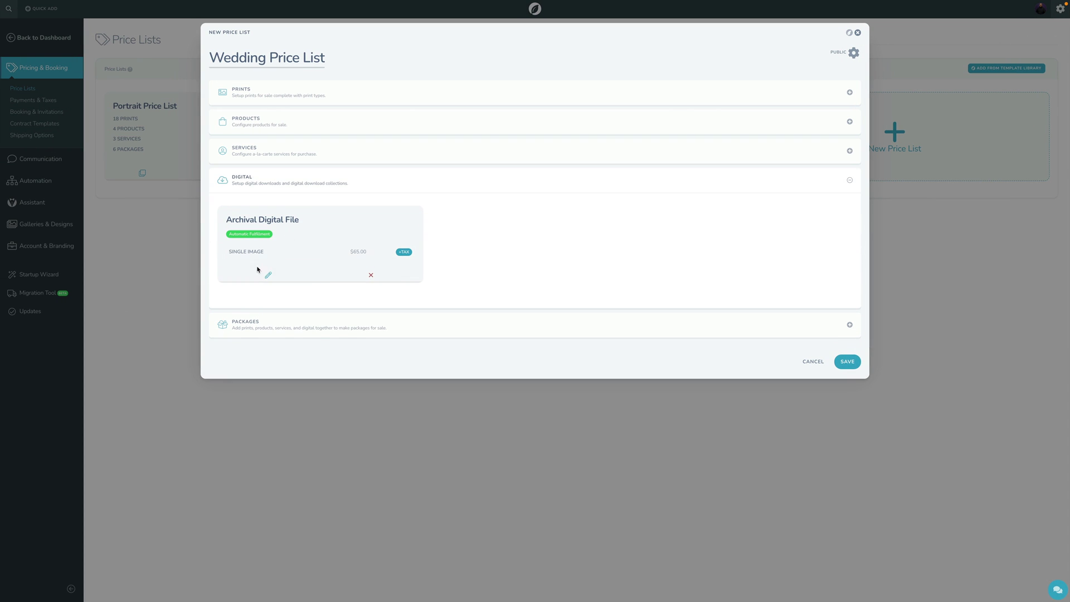
{"action": "left_click", "coordinate": [271, 275]}
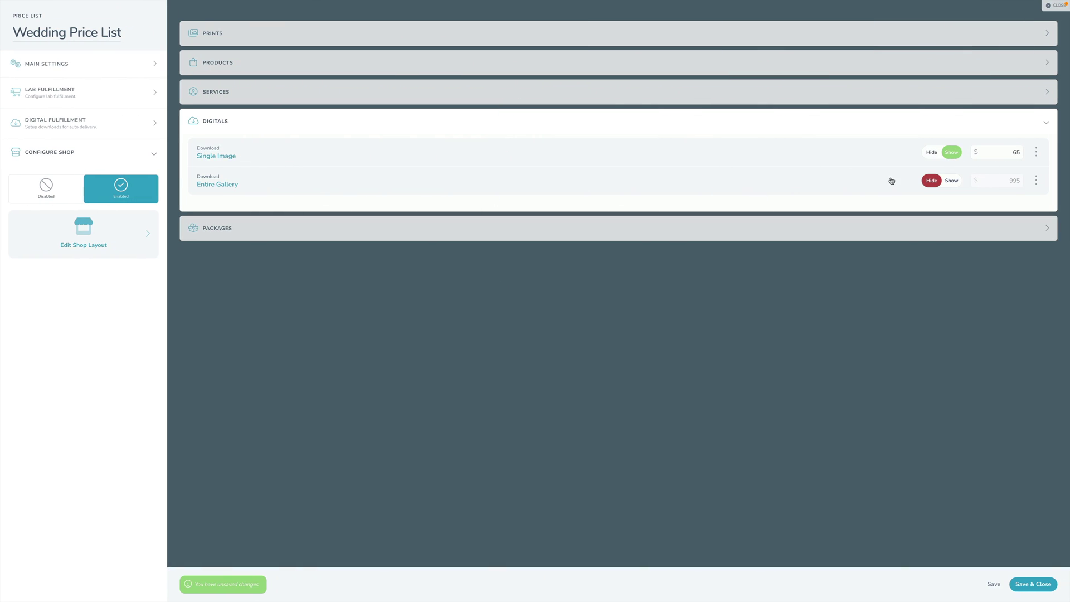
{"action": "left_click", "coordinate": [312, 150]}
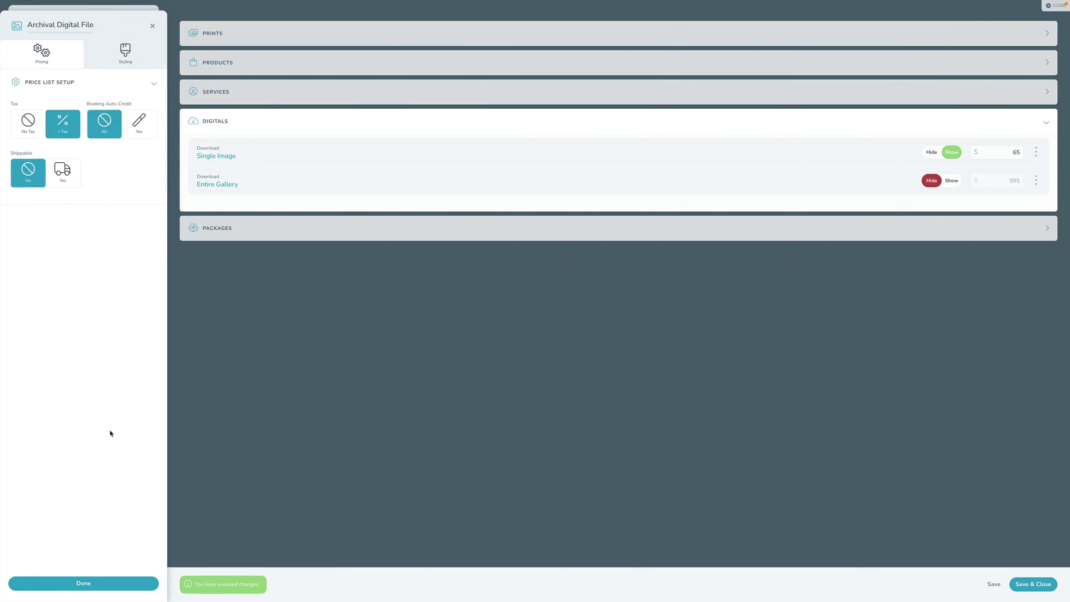
{"action": "left_click", "coordinate": [103, 584]}
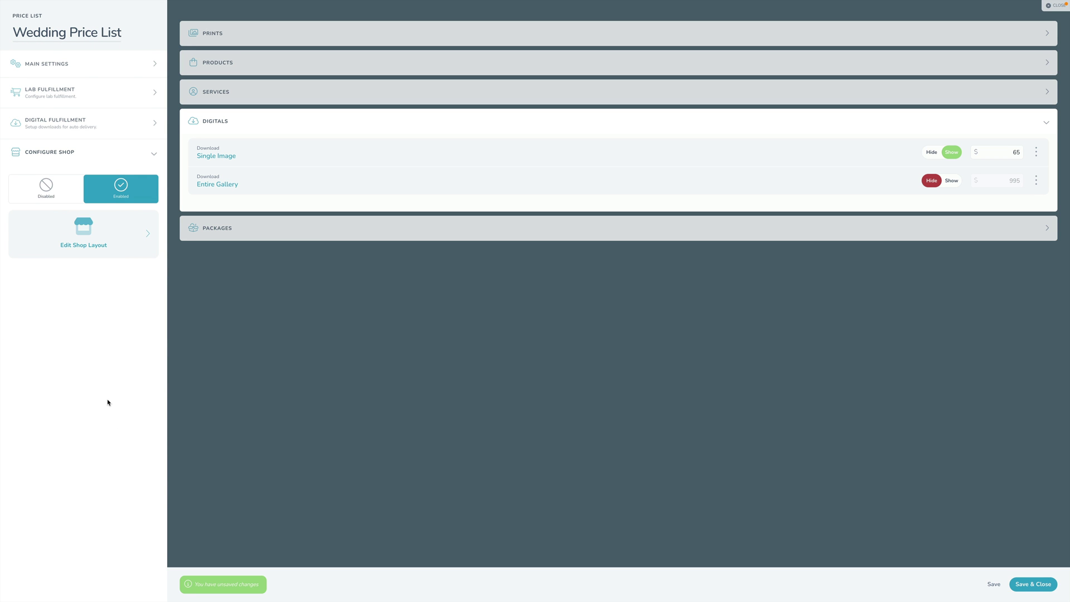
Review the Digital Fulfillment settings in the new editor, then return to the Digitals section
{"action": "left_click", "coordinate": [240, 128]}
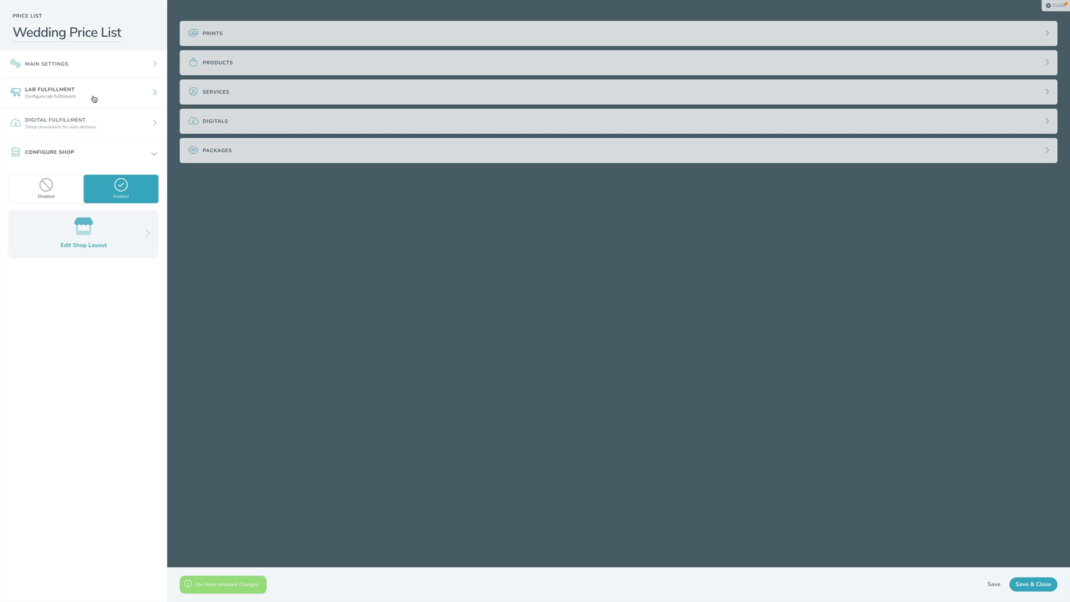
{"action": "left_click", "coordinate": [40, 124]}
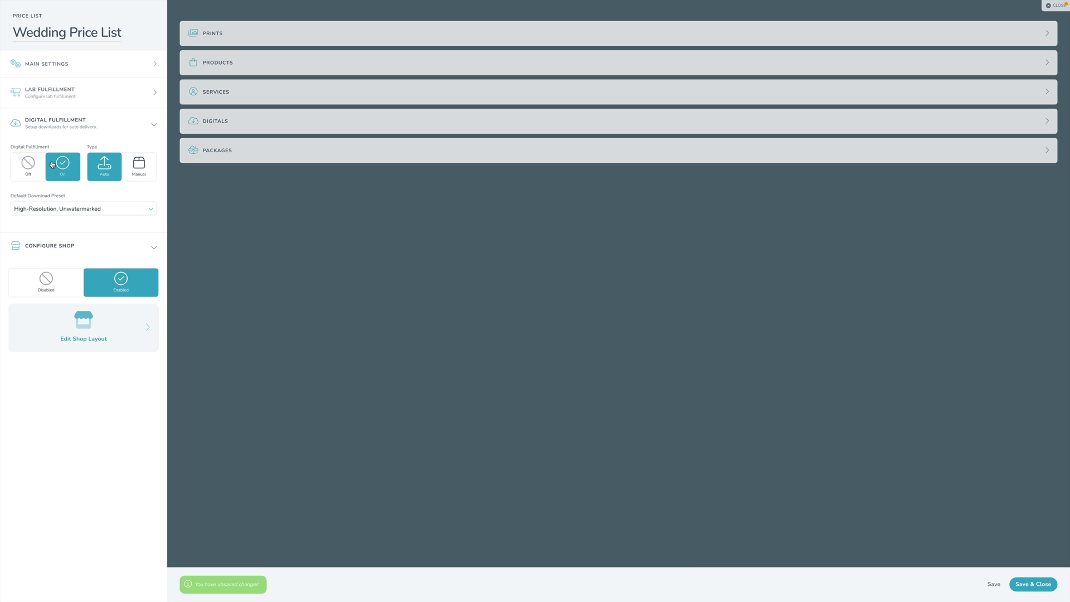
{"action": "left_click", "coordinate": [49, 128]}
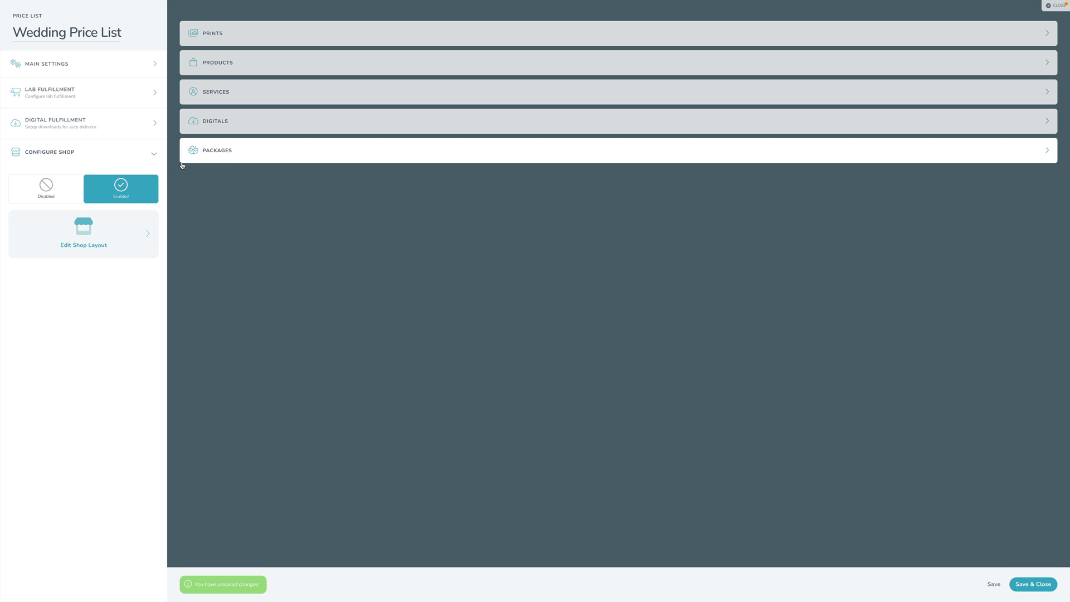
{"action": "left_click", "coordinate": [200, 125]}
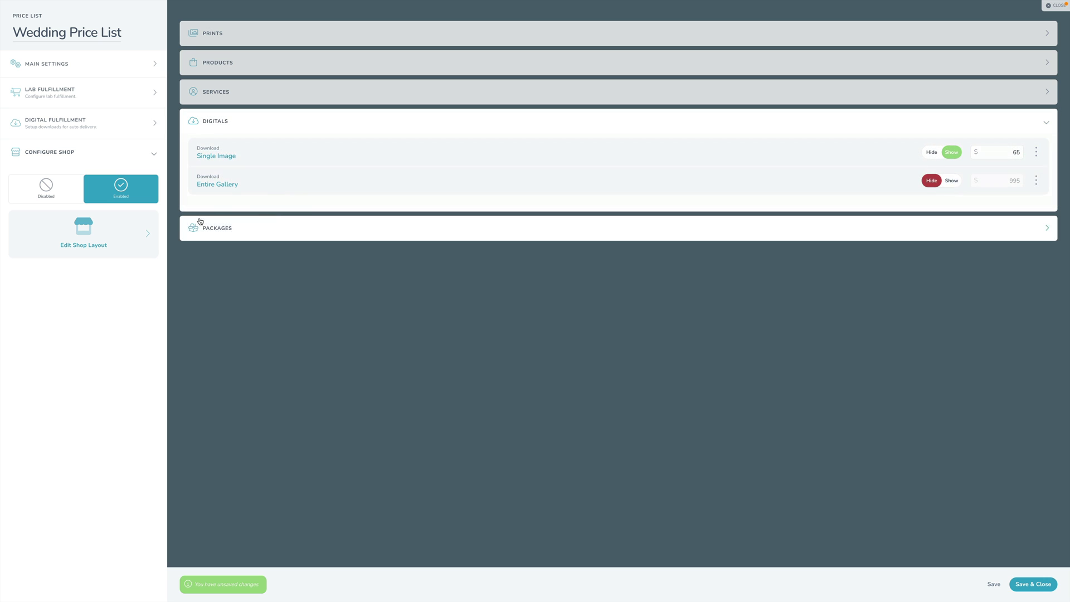
Show the Packages section in both editors, closing the classic Archival Digital File without saving
{"action": "left_click", "coordinate": [233, 233]}
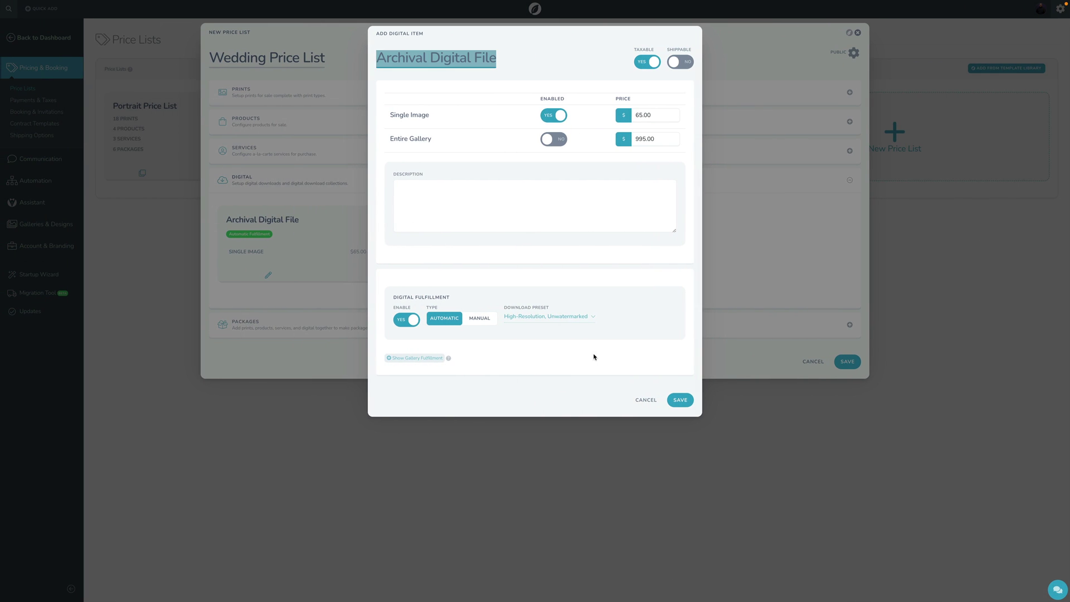
{"action": "left_click", "coordinate": [646, 399]}
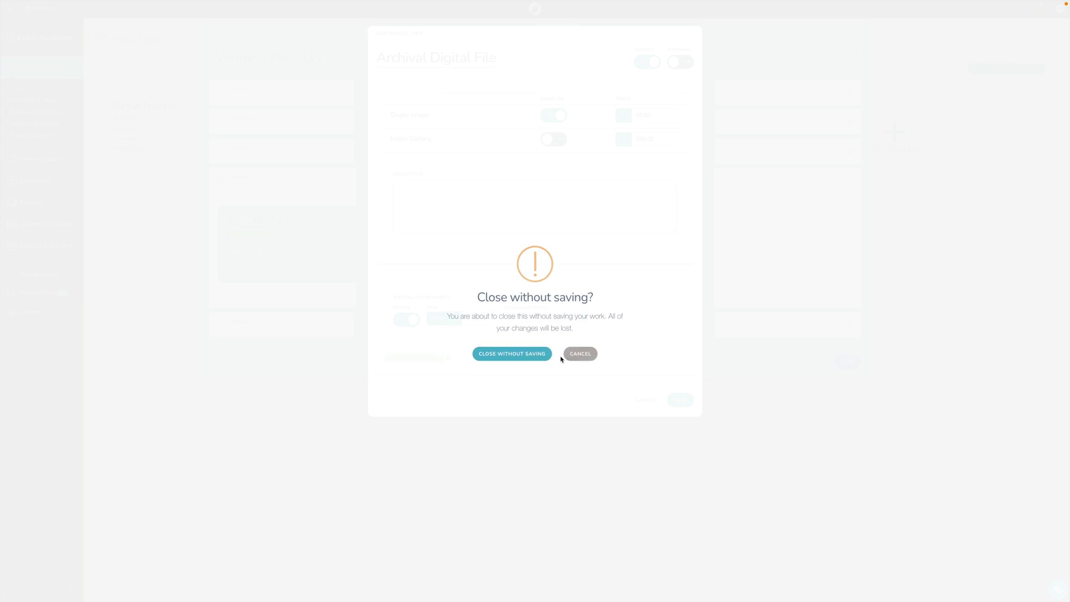
{"action": "left_click", "coordinate": [510, 346]}
{"action": "left_click", "coordinate": [284, 316]}
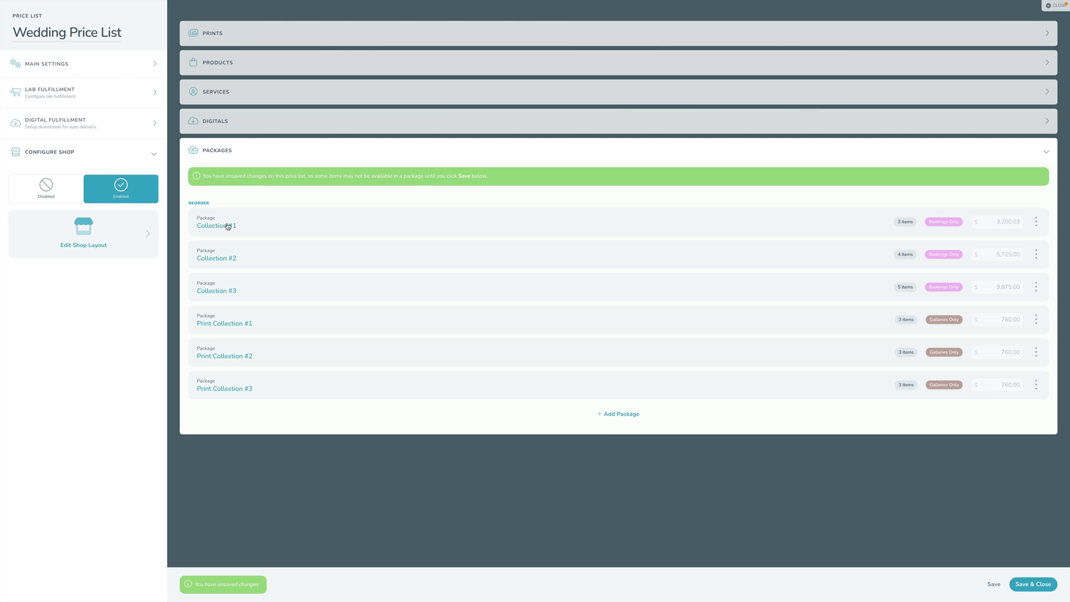
Open Print Collection #1 in both editors and review its items, the item types that can be added, and its description and image options
{"action": "left_click", "coordinate": [232, 324]}
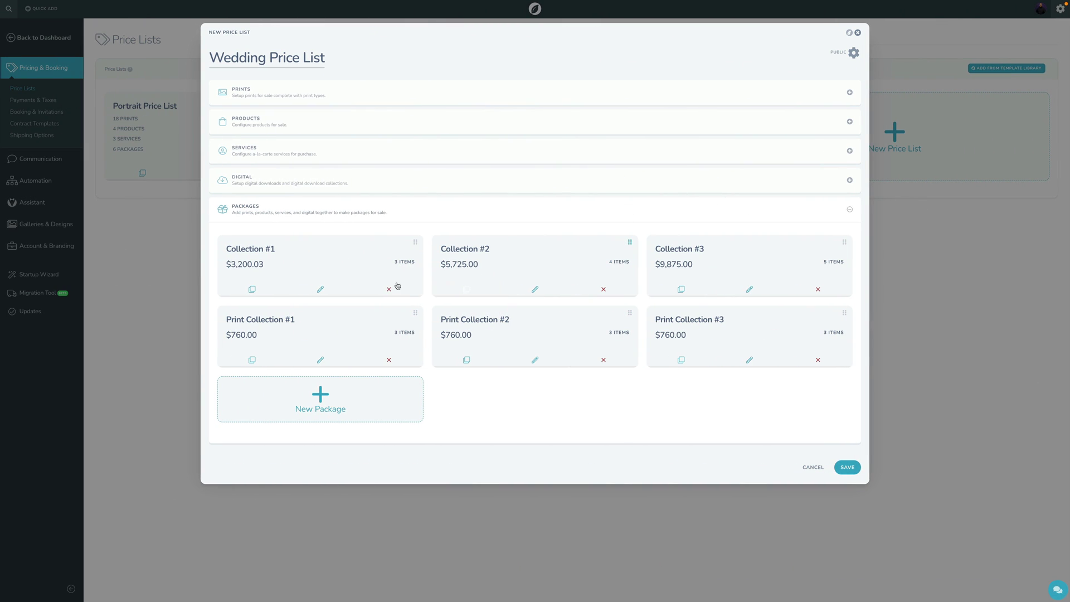
{"action": "left_click", "coordinate": [308, 360]}
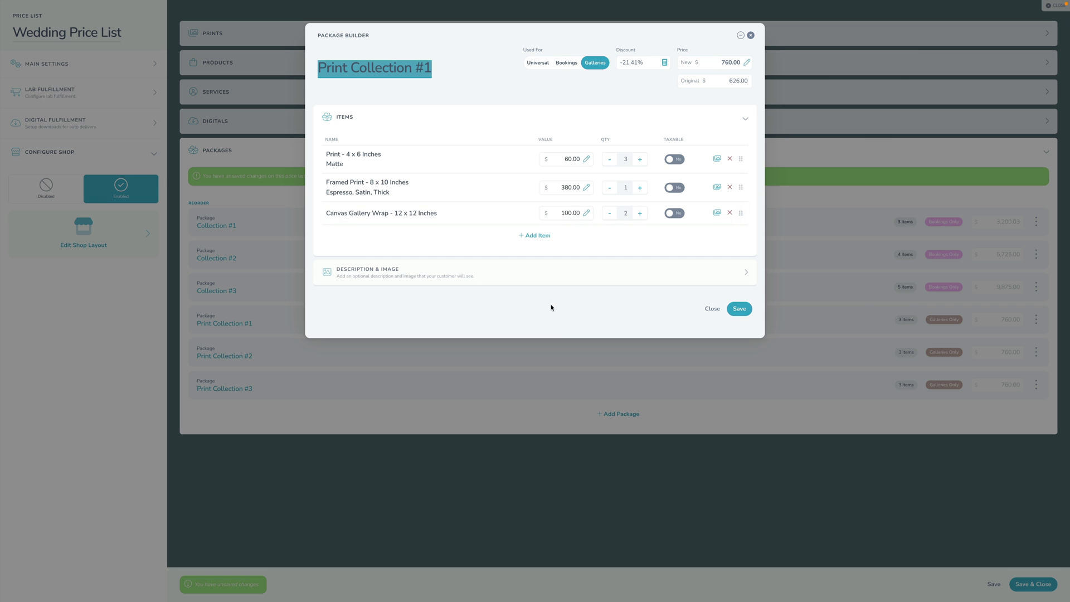
{"action": "left_click", "coordinate": [541, 240]}
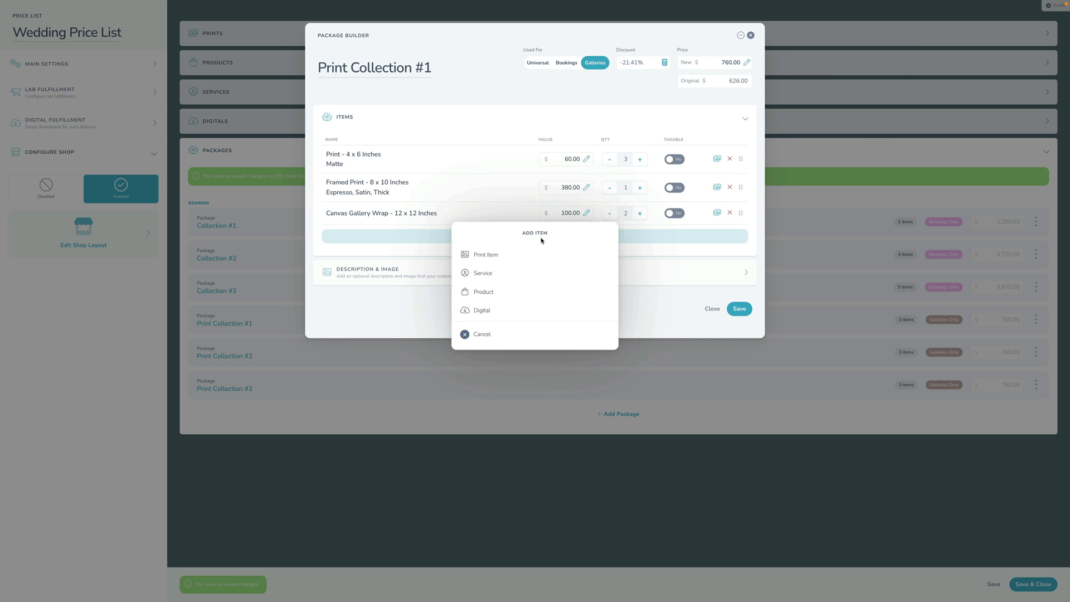
{"action": "left_click", "coordinate": [400, 322]}
{"action": "left_click", "coordinate": [401, 273]}
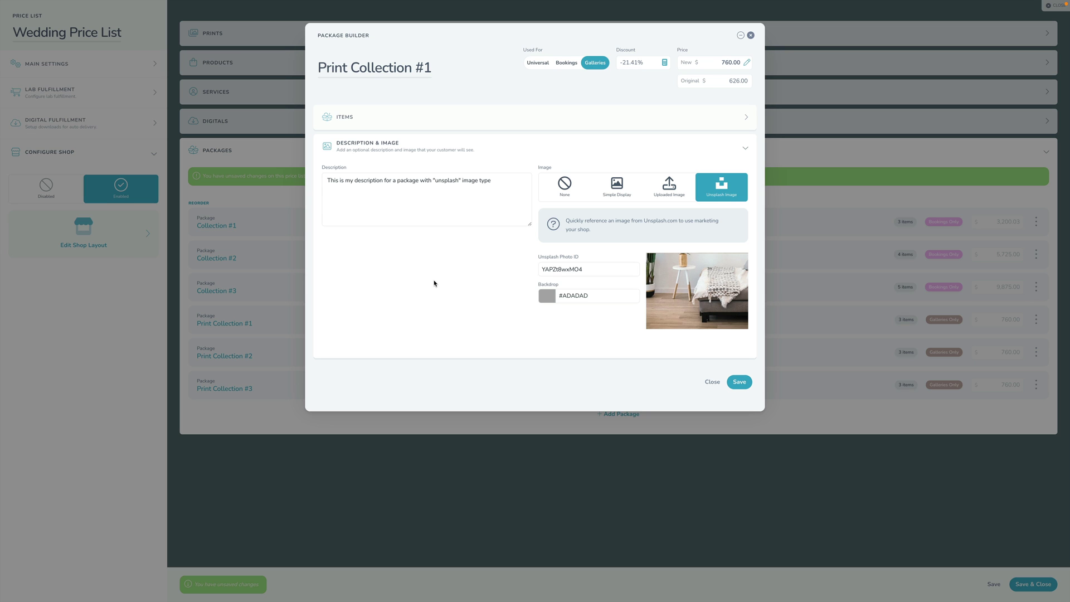
{"action": "left_click", "coordinate": [402, 144]}
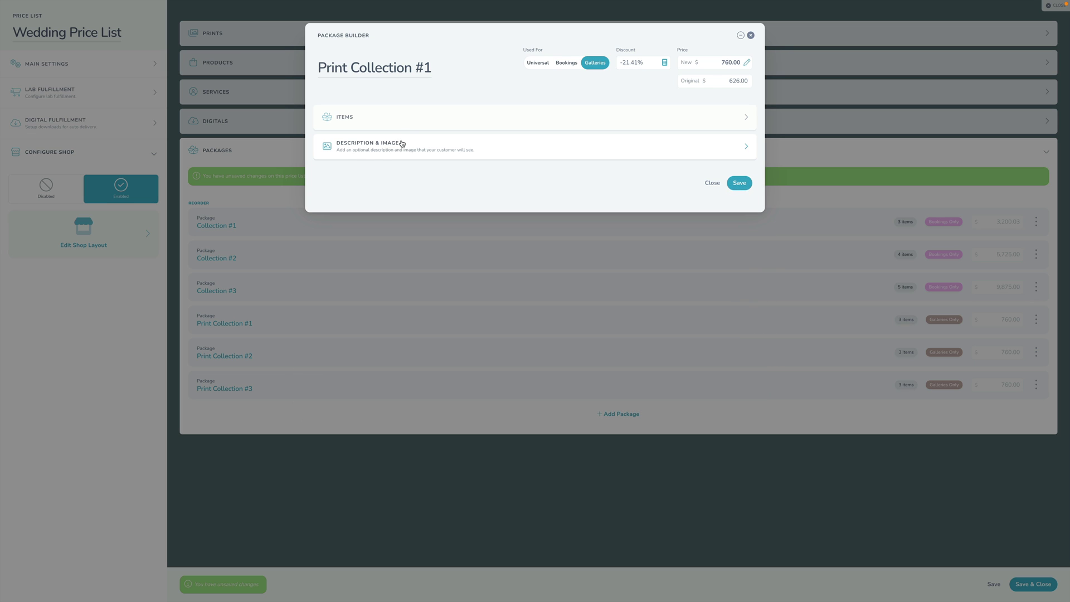
{"action": "left_click", "coordinate": [406, 121]}
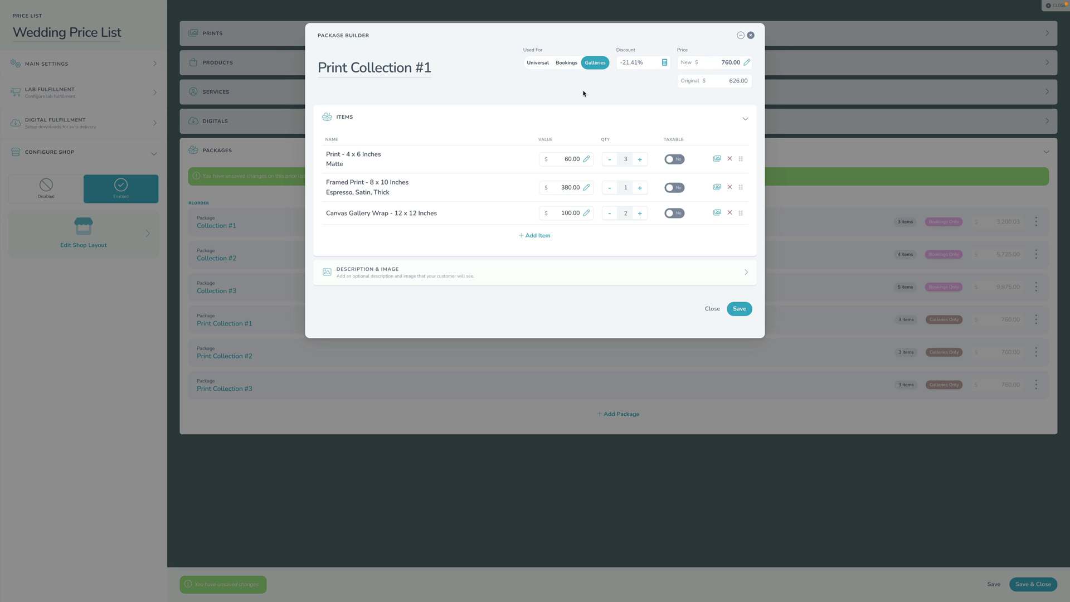
Try setting Print Collection #1 to be used for Bookings, restore Galleries, and close the package without saving
{"action": "left_click", "coordinate": [568, 66]}
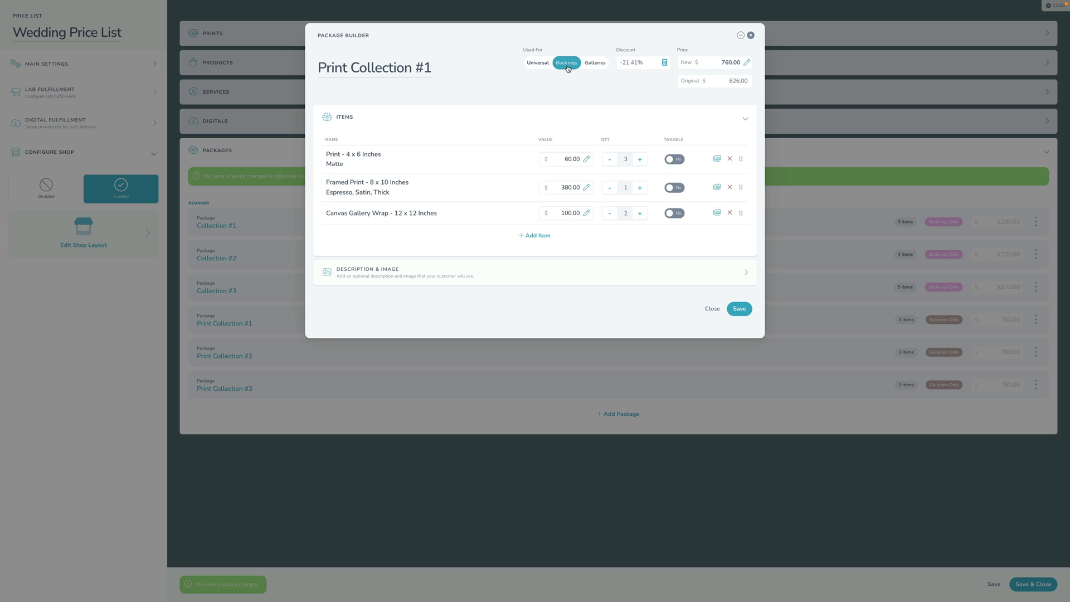
{"action": "left_click", "coordinate": [589, 70]}
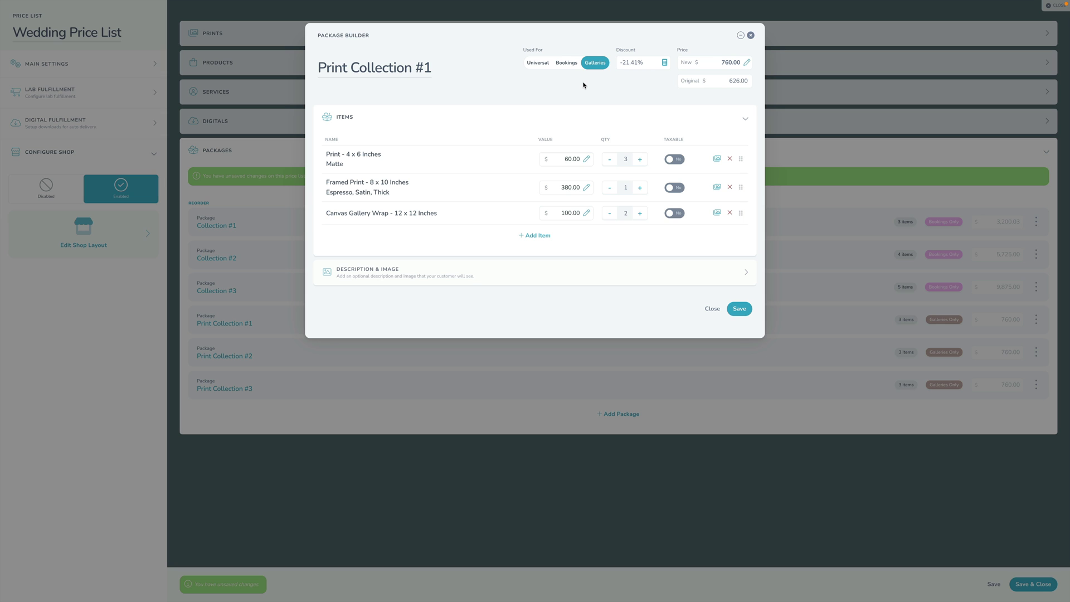
{"action": "left_click", "coordinate": [750, 35]}
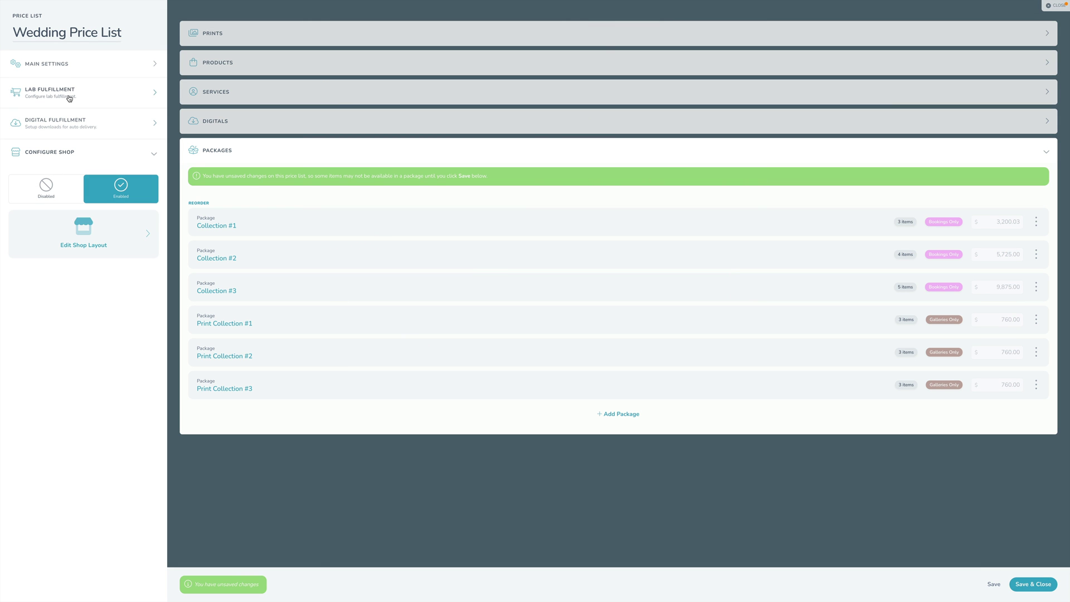
Collapse the Packages section and review the price list's Main Settings, Lab Fulfillment and Digital Fulfillment options in the new editor
{"action": "left_click", "coordinate": [236, 147]}
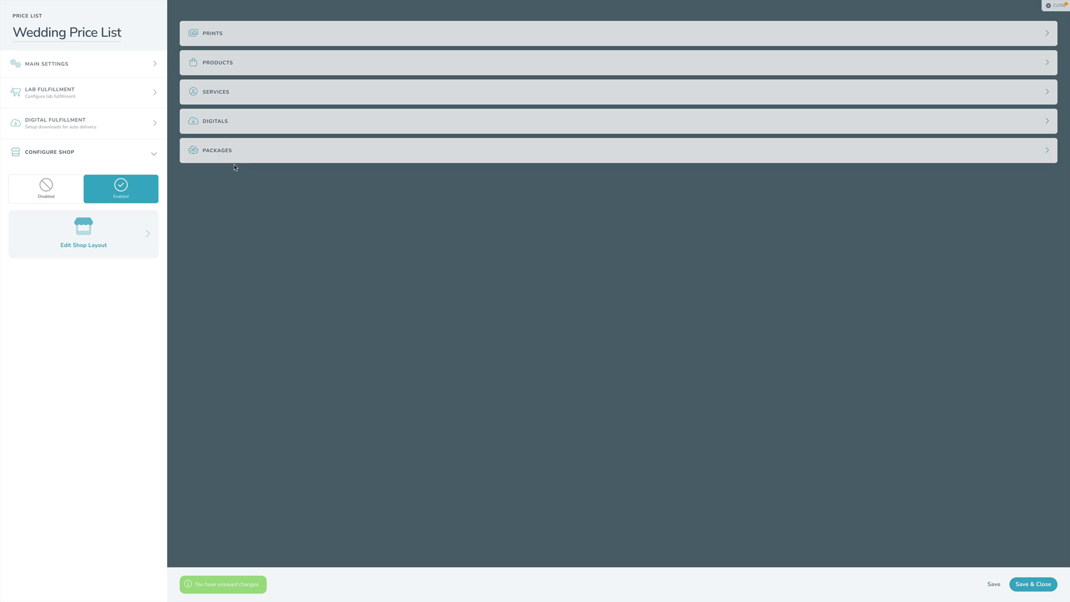
{"action": "left_click", "coordinate": [71, 70]}
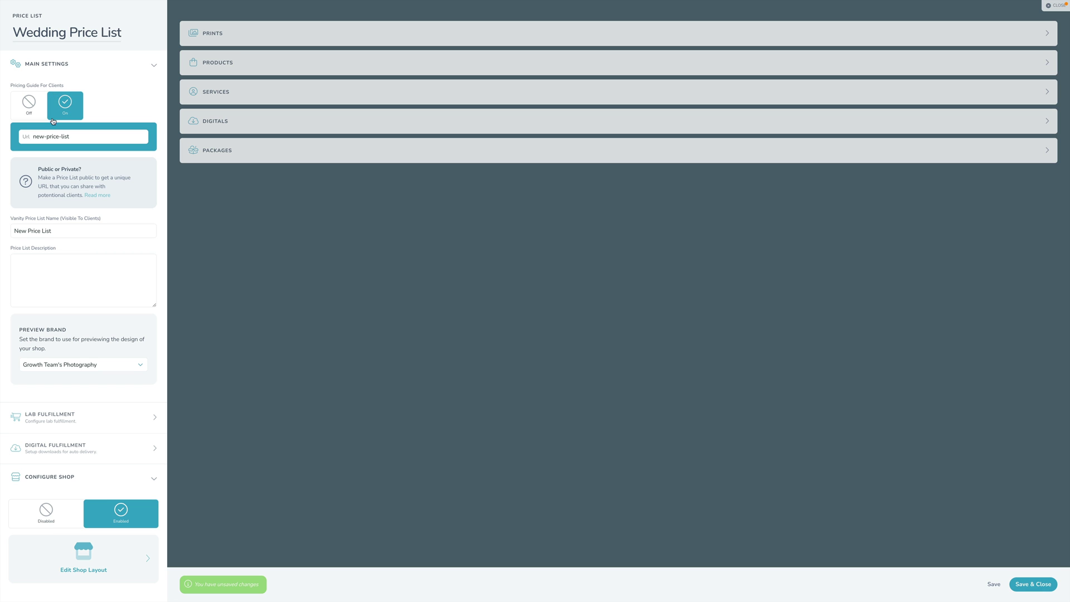
{"action": "left_click", "coordinate": [58, 422]}
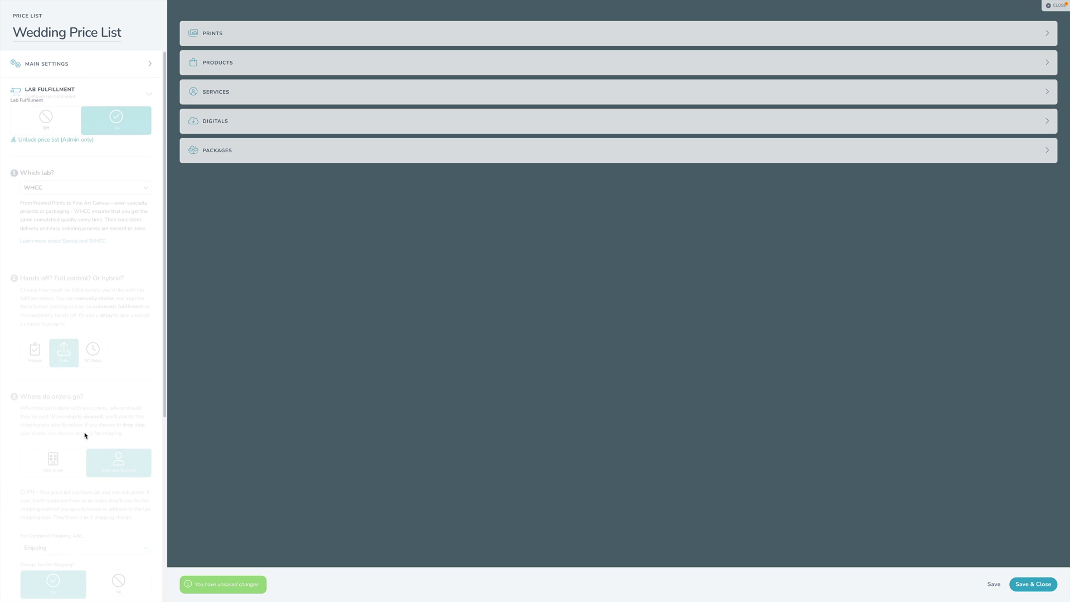
{"action": "left_click", "coordinate": [65, 98]}
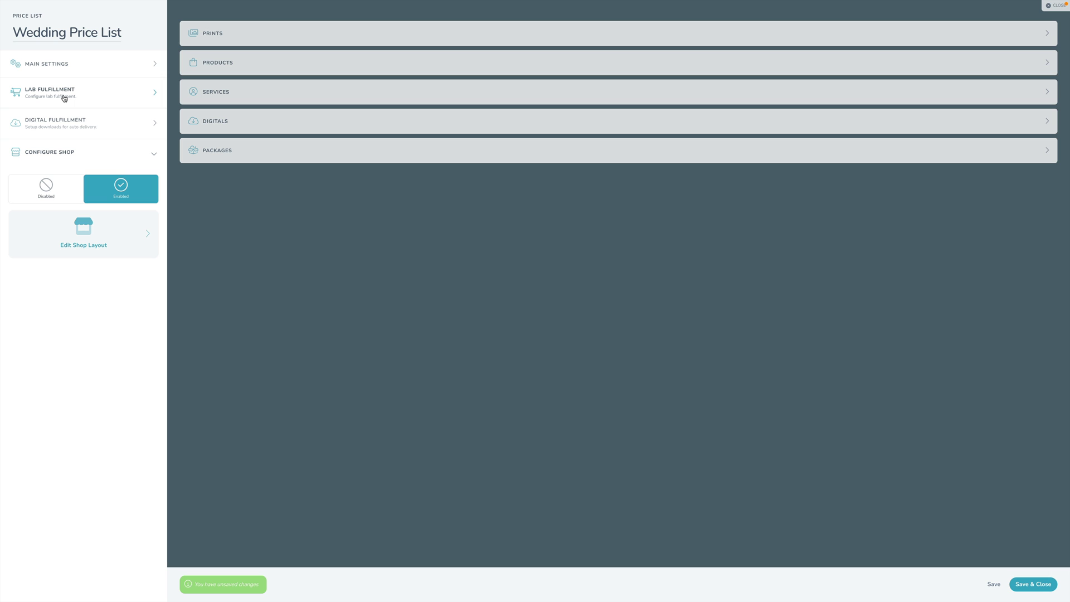
{"action": "left_click", "coordinate": [47, 124]}
{"action": "left_click", "coordinate": [48, 124]}
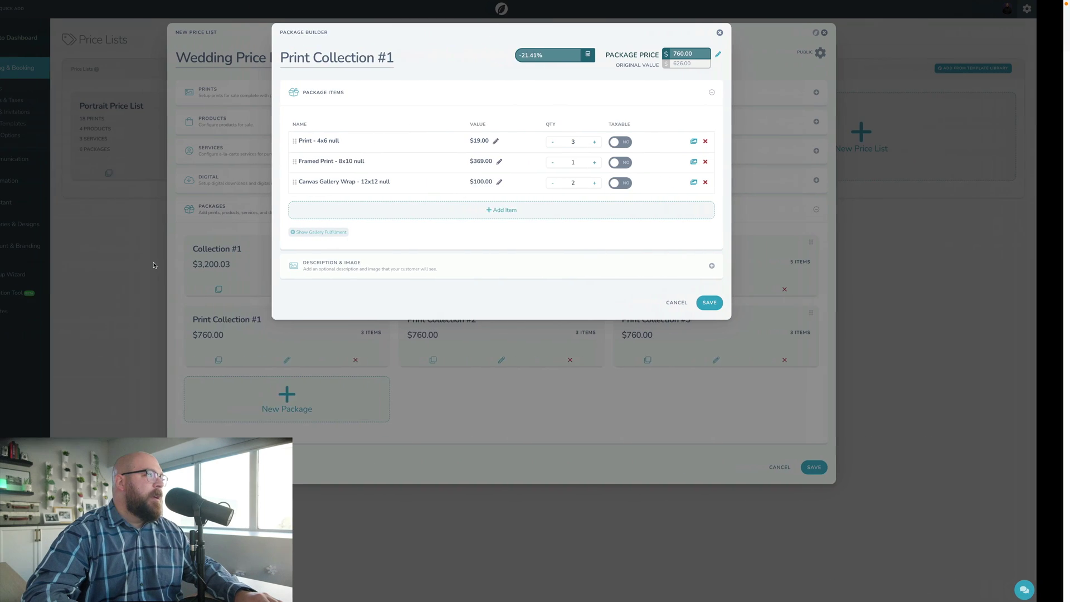
Close the classic Print Collection #1 without saving and compare the classic price list settings with the new editor's Main Settings
{"action": "left_click", "coordinate": [753, 33]}
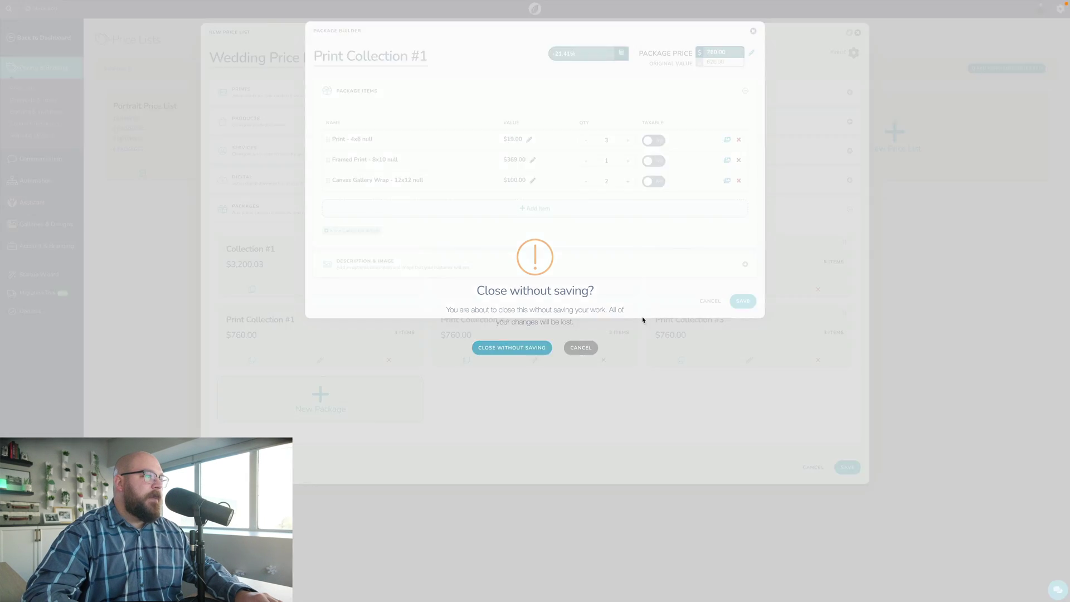
{"action": "left_click", "coordinate": [511, 347]}
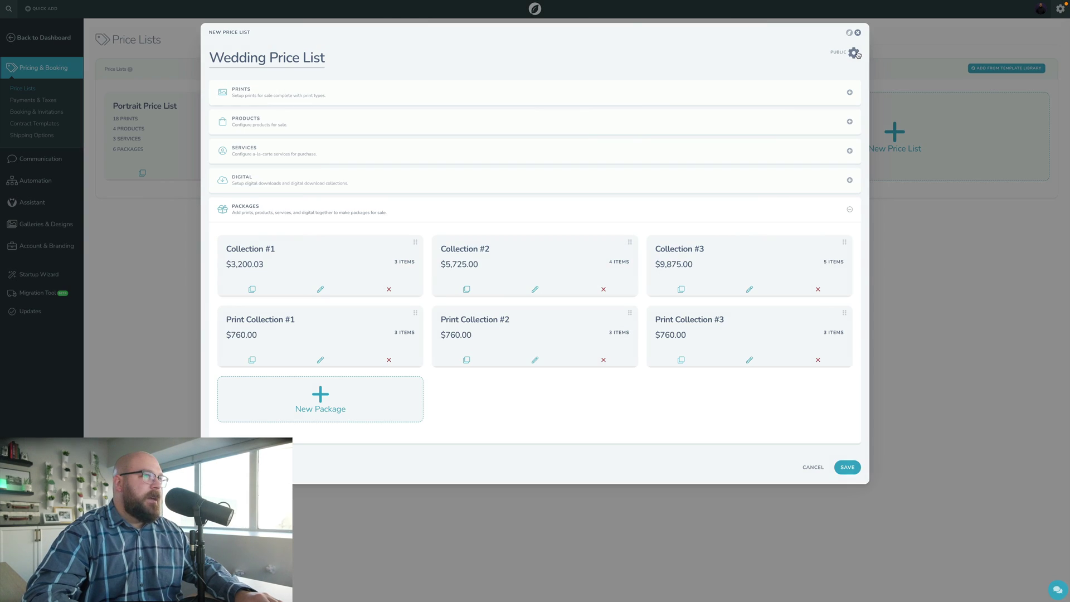
{"action": "left_click", "coordinate": [853, 53]}
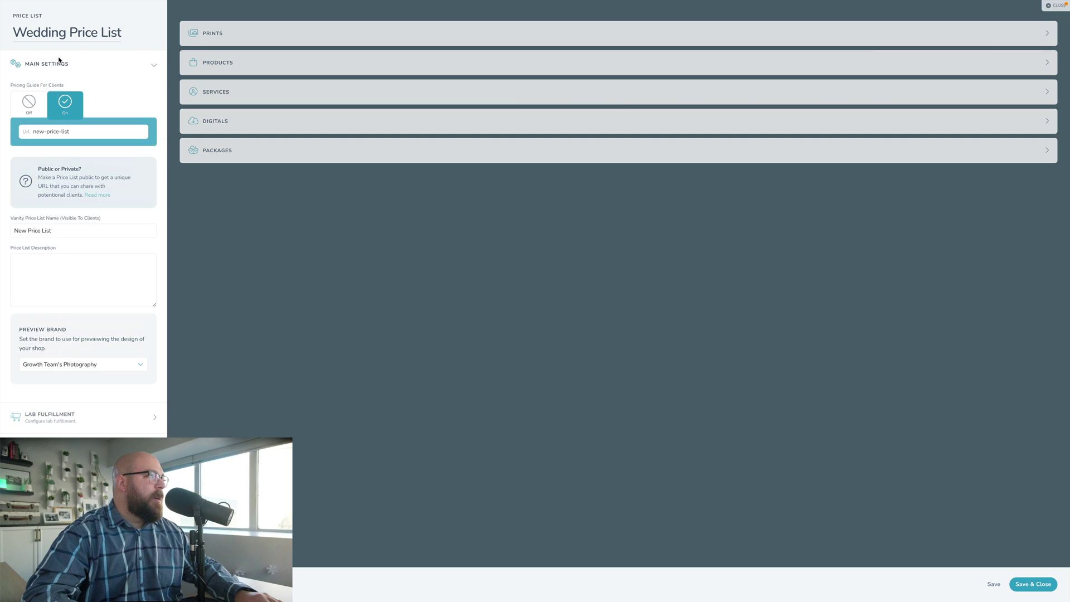
{"action": "left_click", "coordinate": [59, 64]}
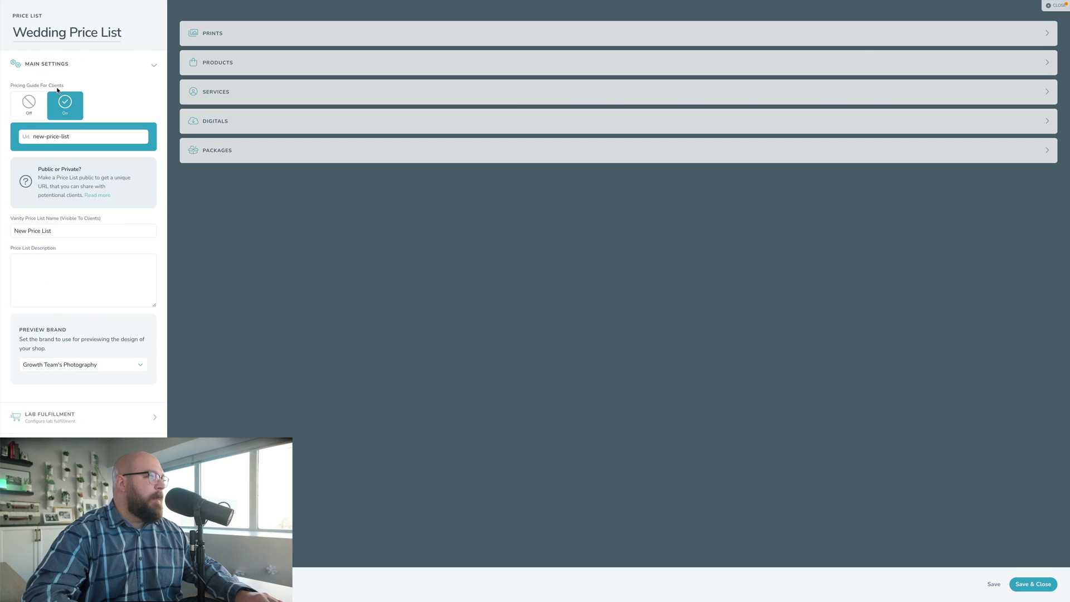
{"action": "left_click", "coordinate": [83, 70]}
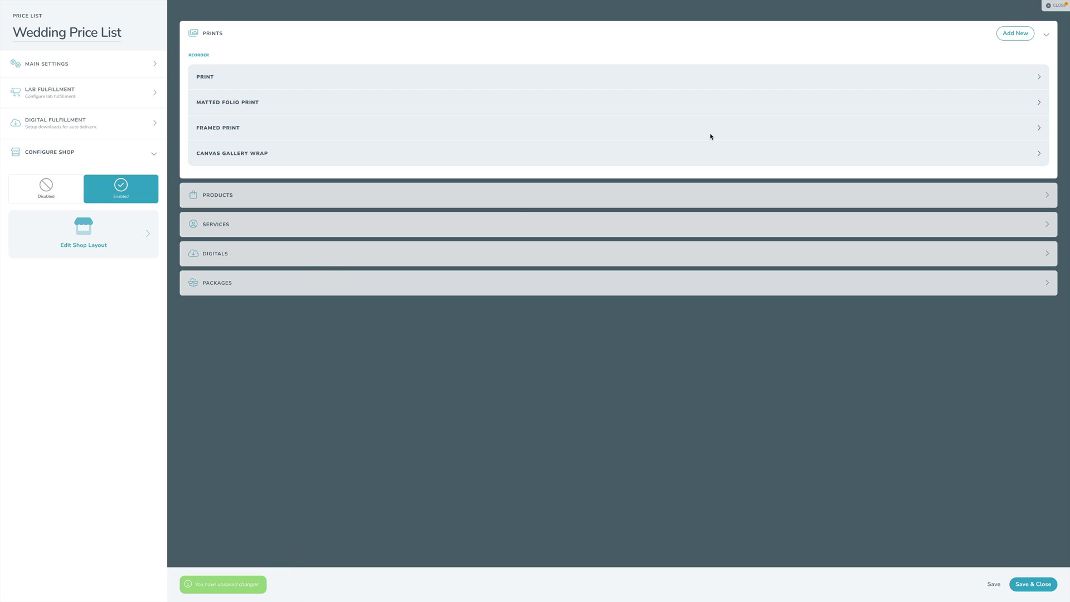
Add a self-fulfilled print type to the Prints section and name it My Framed Print
{"action": "left_click", "coordinate": [1016, 35]}
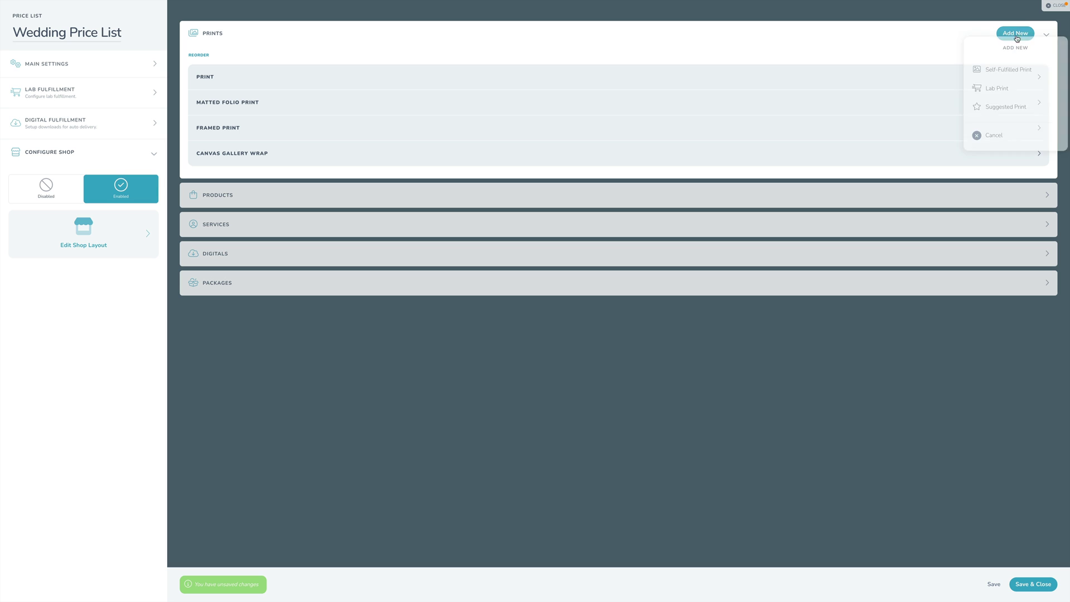
{"action": "left_click", "coordinate": [1001, 73]}
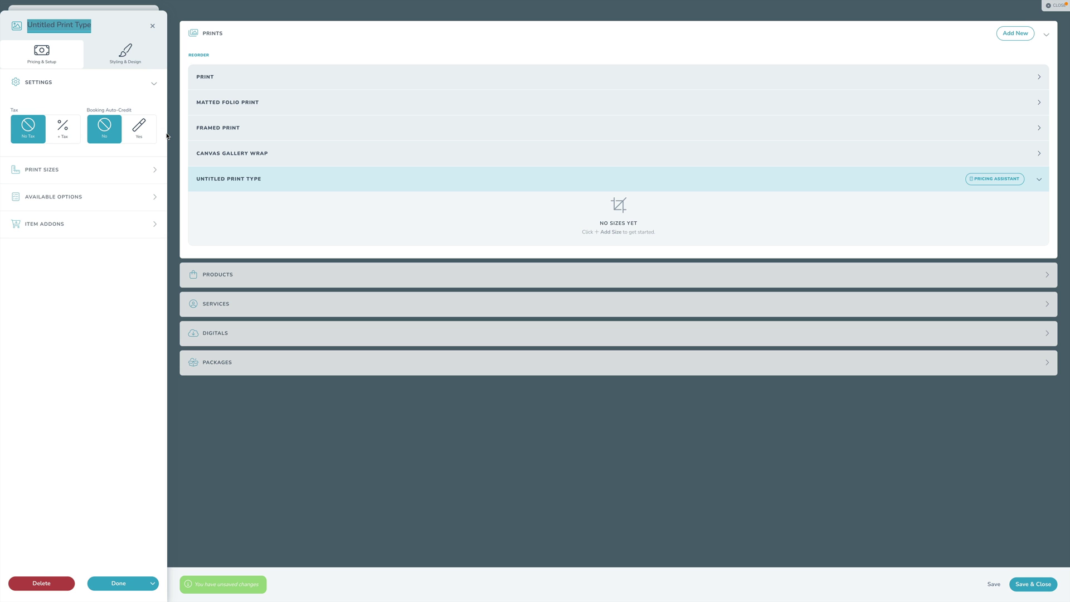
{"action": "type", "text": "My Frame"}
{"action": "key", "text": "BackSpace"}
{"action": "key", "text": "BackSpace"}
{"action": "key", "text": "BackSpace"}
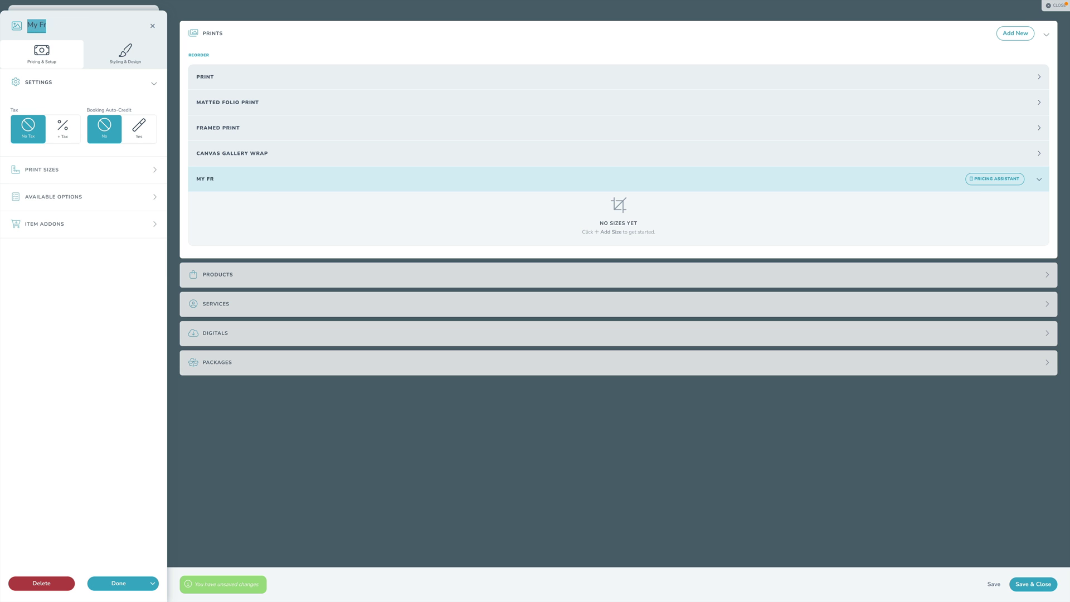
{"action": "type", "text": "amed Print"}
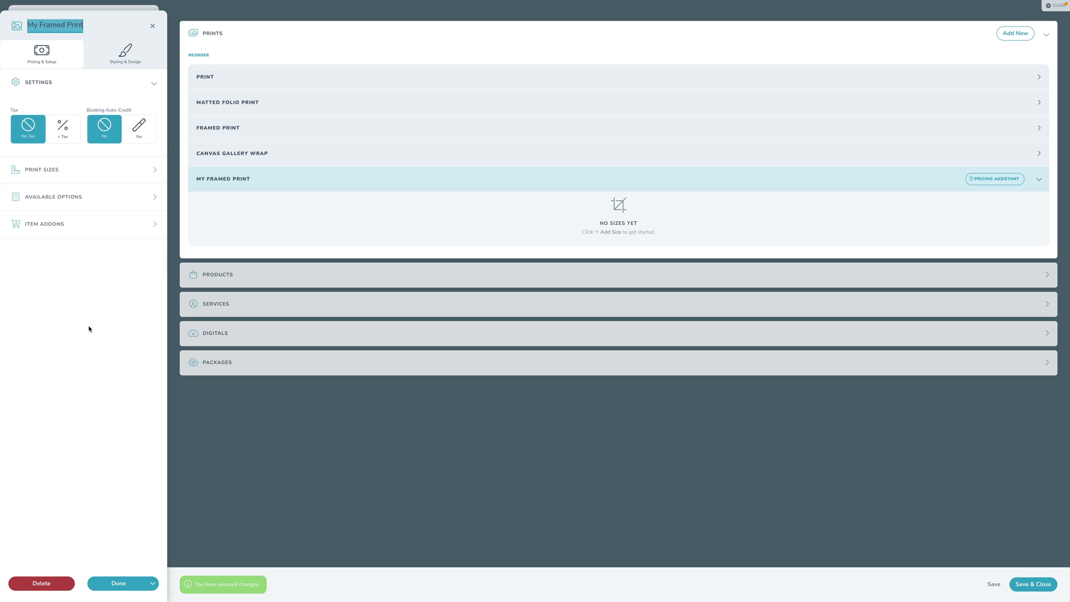
{"action": "left_click", "coordinate": [89, 328]}
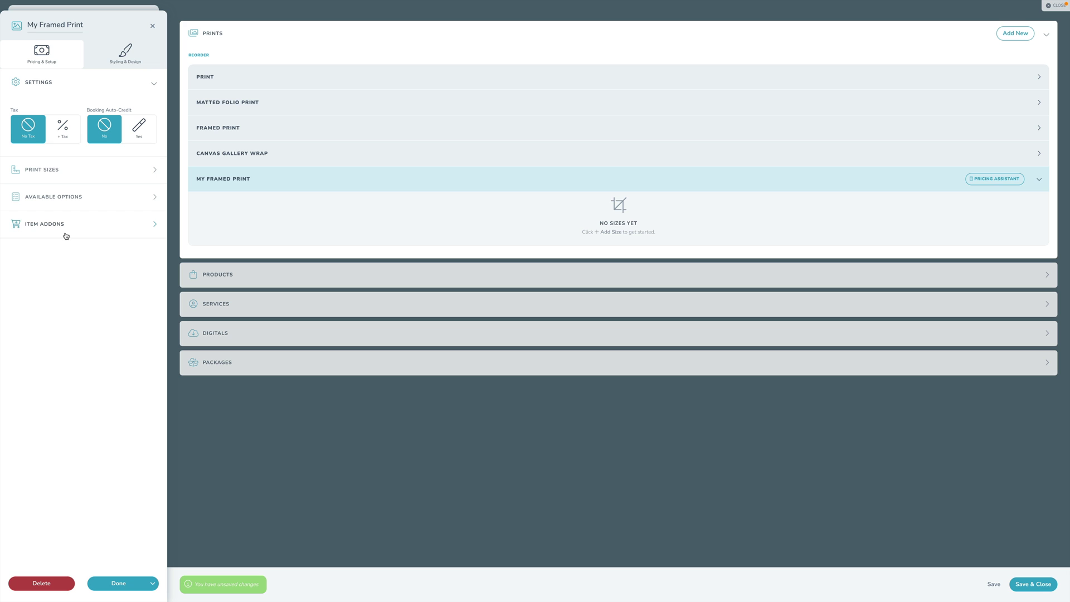
Set My Framed Print to + Tax, try Booking Auto-Credit as Yes, and restore it to No
{"action": "left_click", "coordinate": [58, 137]}
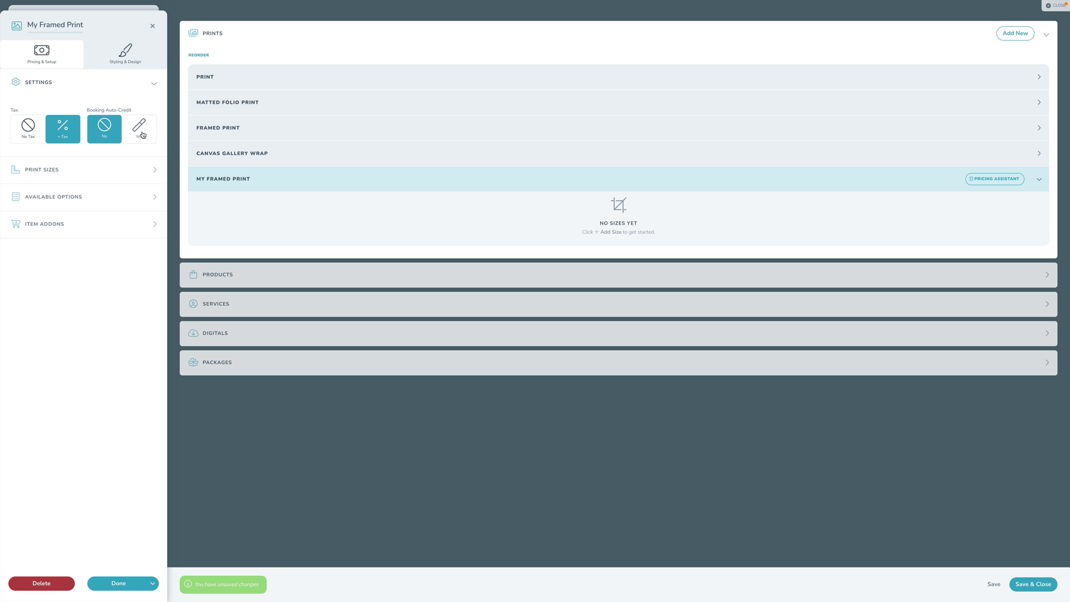
{"action": "left_click", "coordinate": [65, 25]}
{"action": "left_click", "coordinate": [139, 130]}
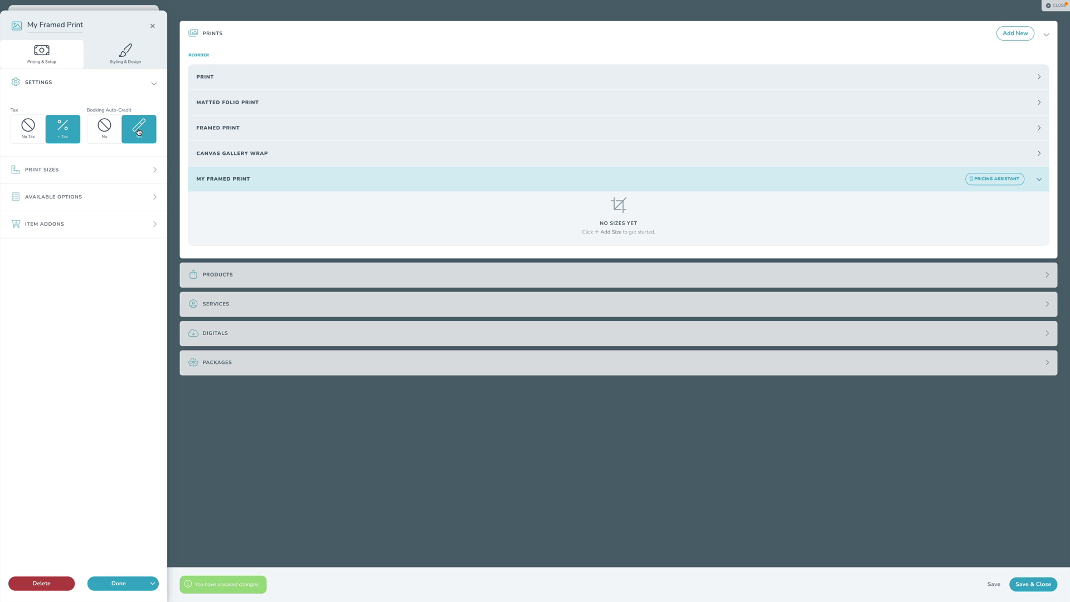
{"action": "left_click", "coordinate": [102, 130]}
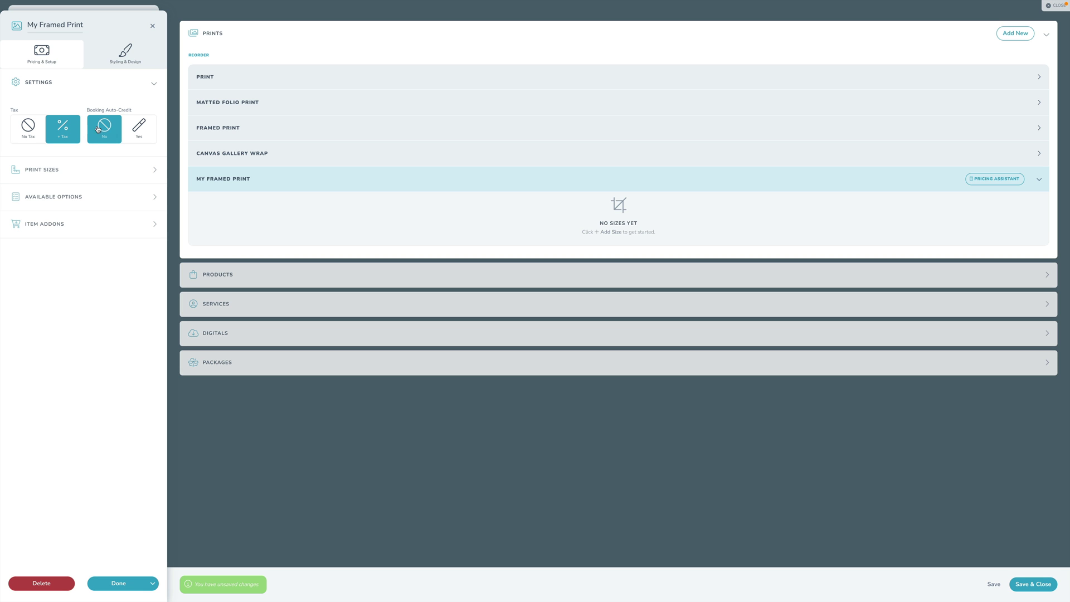
Add the print sizes 8 × 10 and 10 × 10 to My Framed Print
{"action": "left_click", "coordinate": [85, 177]}
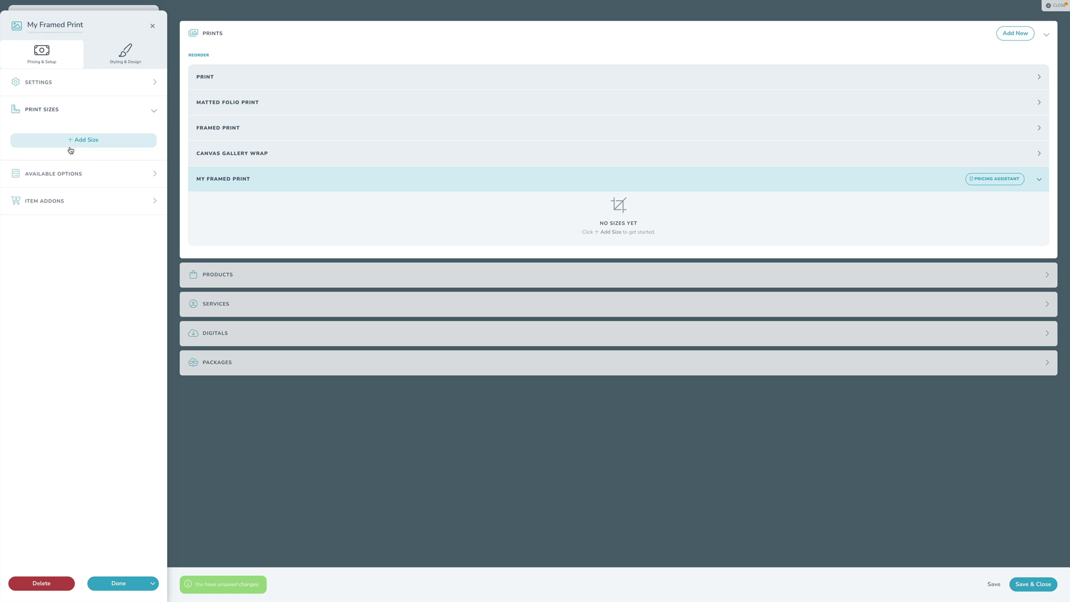
{"action": "left_click", "coordinate": [93, 141]}
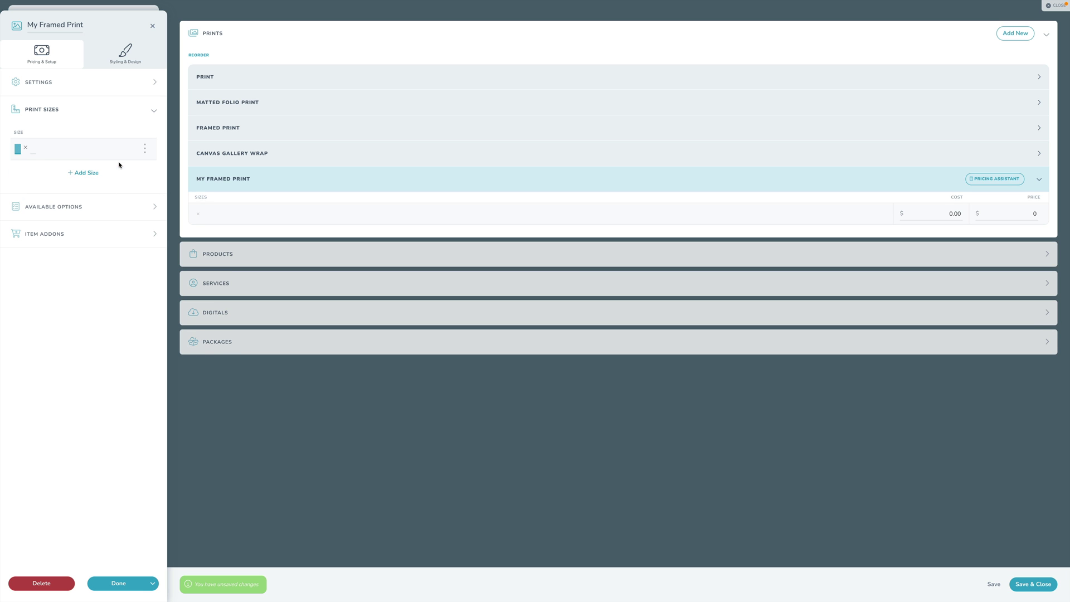
{"action": "type", "text": "8"}
{"action": "key", "text": "Tab"}
{"action": "type", "text": "10"}
{"action": "left_click", "coordinate": [114, 181]}
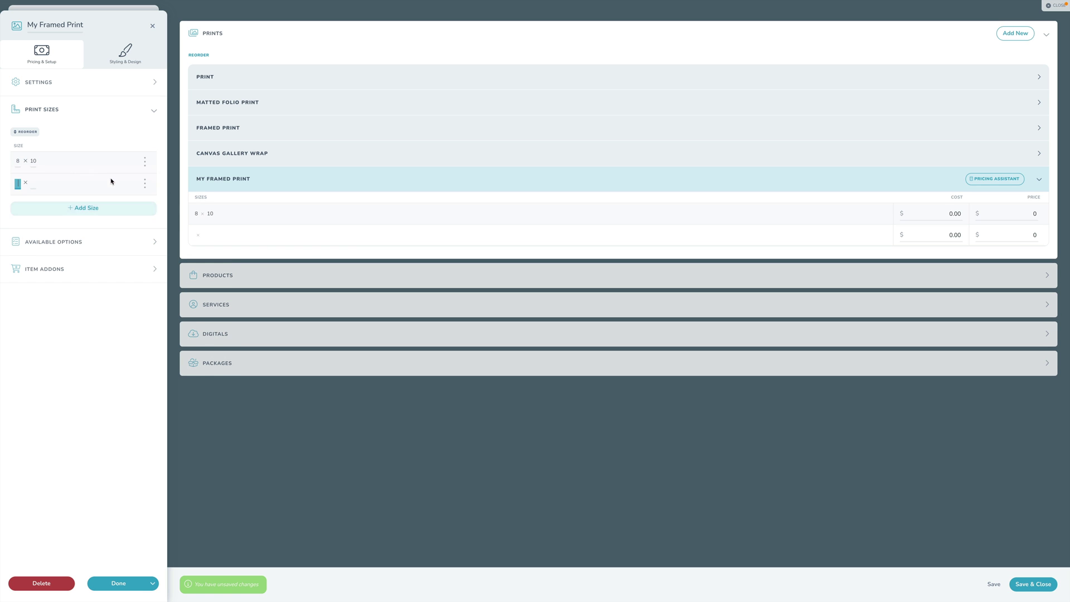
{"action": "key", "text": "Tab"}
{"action": "type", "text": "1"}
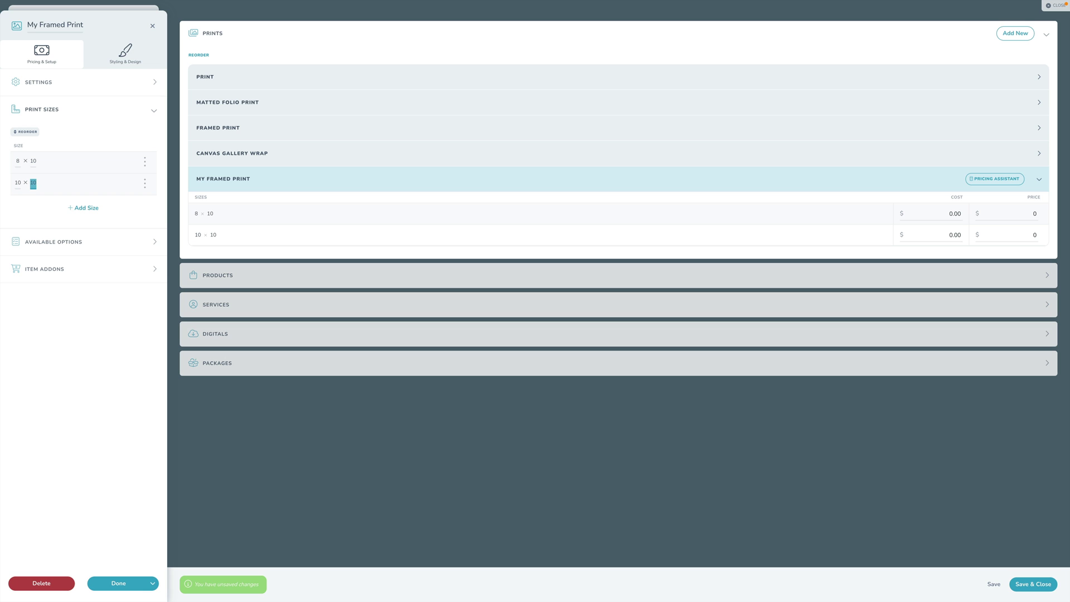
Add the print sizes 16 × 24 and 20 × 20 to My Framed Print
{"action": "left_click", "coordinate": [86, 208]}
{"action": "type", "text": "16"}
{"action": "key", "text": "Tab"}
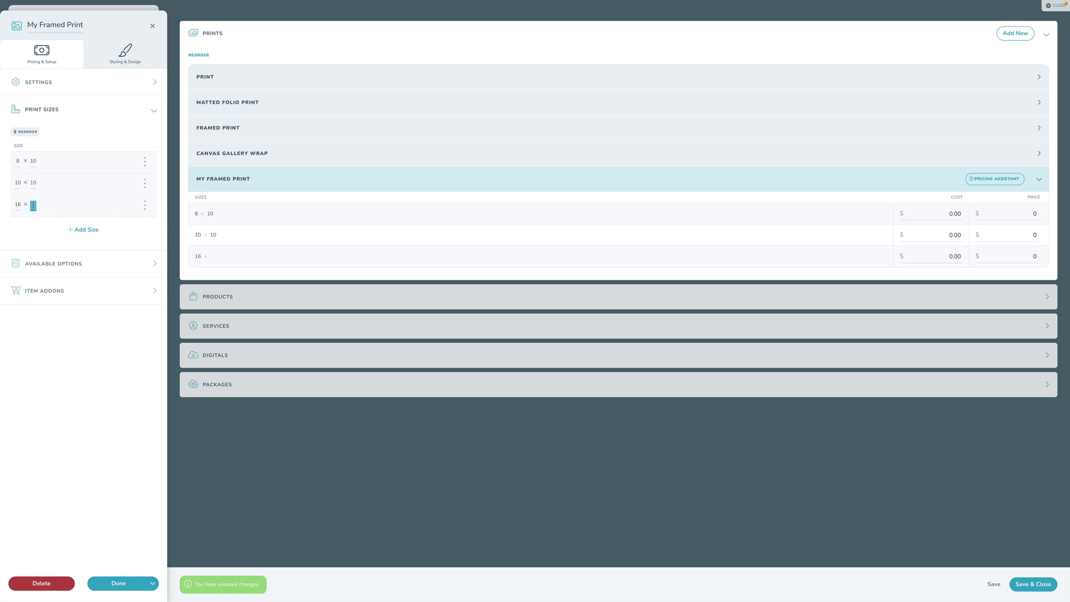
{"action": "left_click", "coordinate": [86, 229]}
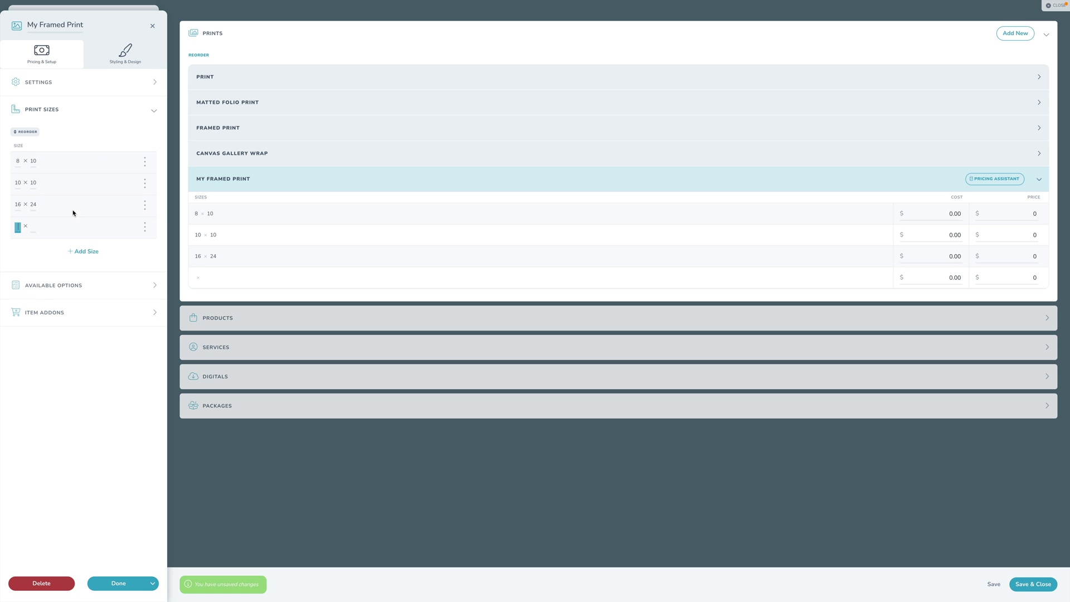
{"action": "key", "text": "Tab"}
{"action": "type", "text": "20"}
{"action": "left_click", "coordinate": [79, 385]}
Add a 5 × 10 print size and reorder it to be first in the list of sizes
{"action": "left_click", "coordinate": [80, 252]}
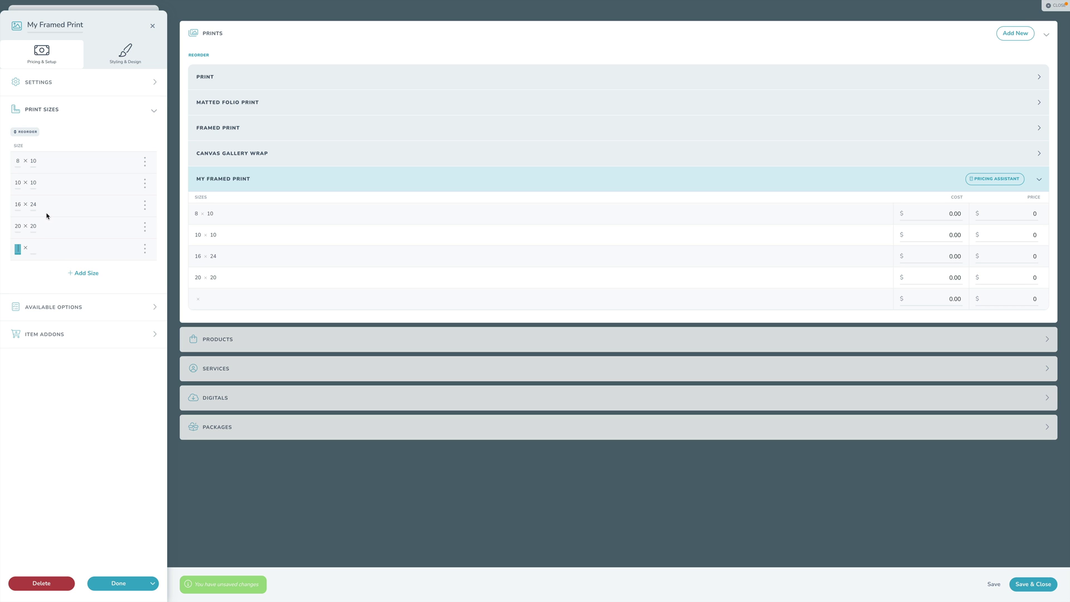
{"action": "type", "text": "5"}
{"action": "key", "text": "Tab"}
{"action": "left_click", "coordinate": [74, 387]}
{"action": "left_click", "coordinate": [22, 133]}
{"action": "left_click_drag", "start_coordinate": [60, 235], "coordinate": [64, 159]}
{"action": "left_click", "coordinate": [31, 133]}
Remove the 5 × 10 size from My Framed Print and refresh the list of print sizes
{"action": "left_click", "coordinate": [145, 164]}
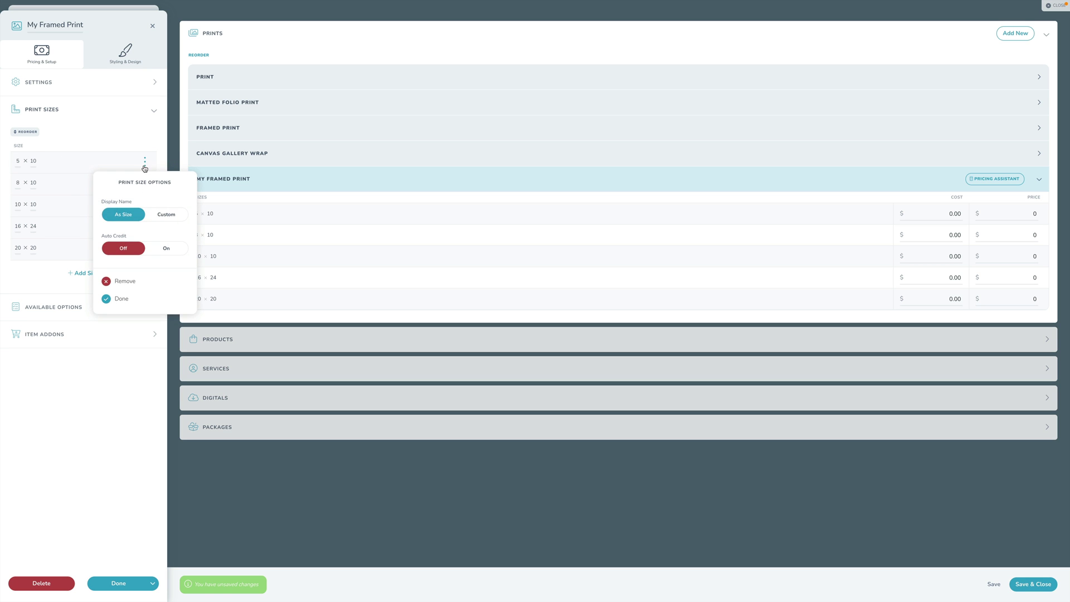
{"action": "left_click", "coordinate": [125, 282]}
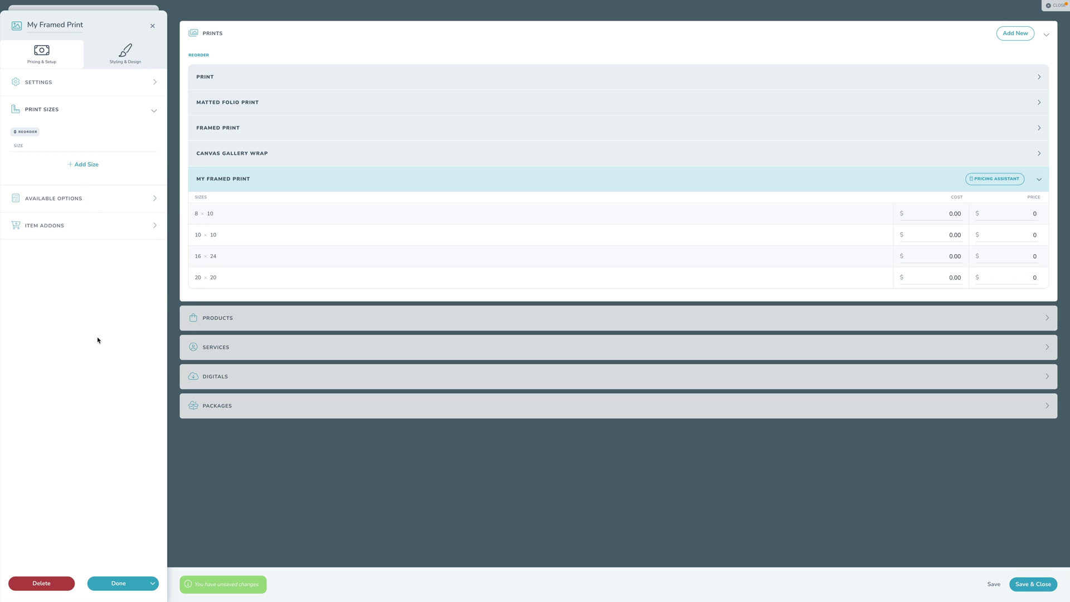
{"action": "left_click", "coordinate": [61, 111]}
{"action": "left_click", "coordinate": [61, 110]}
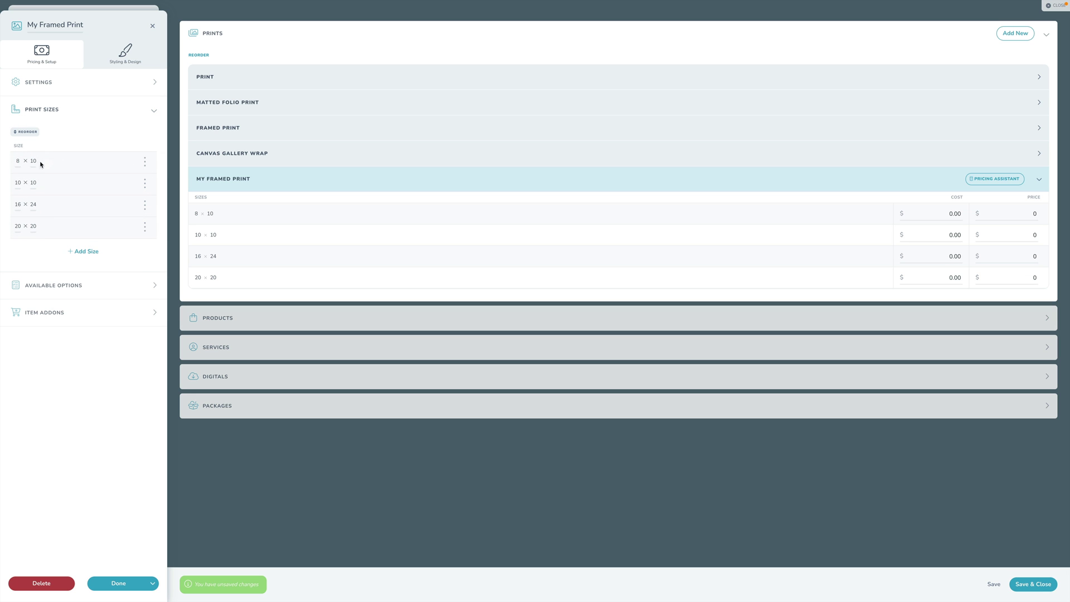
Try setting the 8 × 10 size's cost to $4.56 and its price to $255
{"action": "left_click", "coordinate": [18, 161]}
{"action": "left_click", "coordinate": [942, 214]}
{"action": "type", "text": "4.56"}
{"action": "key", "text": "Tab"}
{"action": "key", "text": "Tab"}
{"action": "key", "text": "Tab"}
{"action": "key", "text": "Tab"}
{"action": "key", "text": "Tab"}
{"action": "key", "text": "Tab"}
{"action": "key", "text": "Tab"}
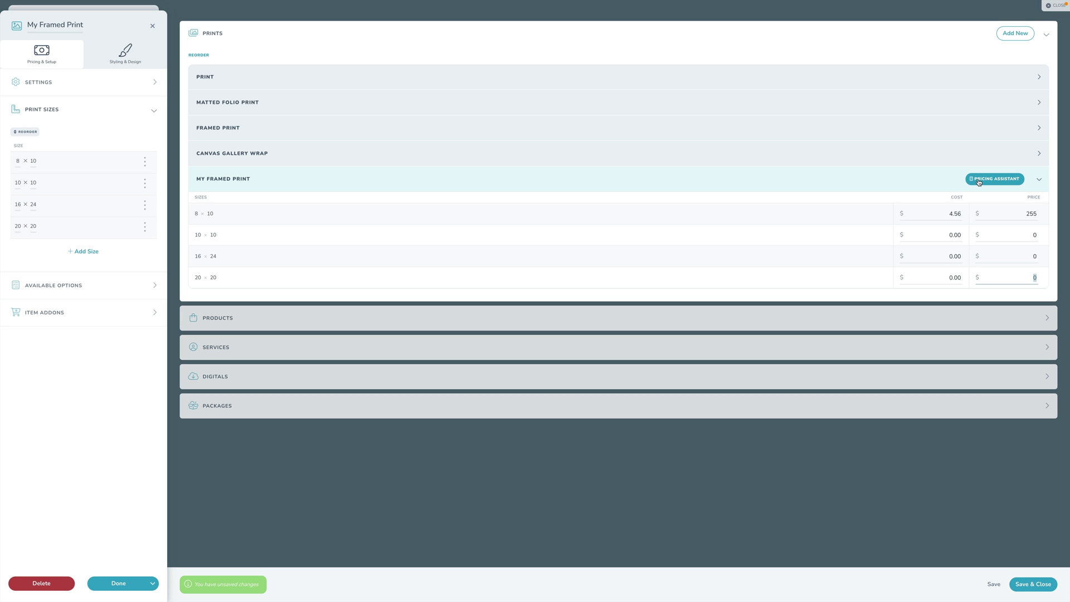
{"action": "left_click", "coordinate": [943, 232]}
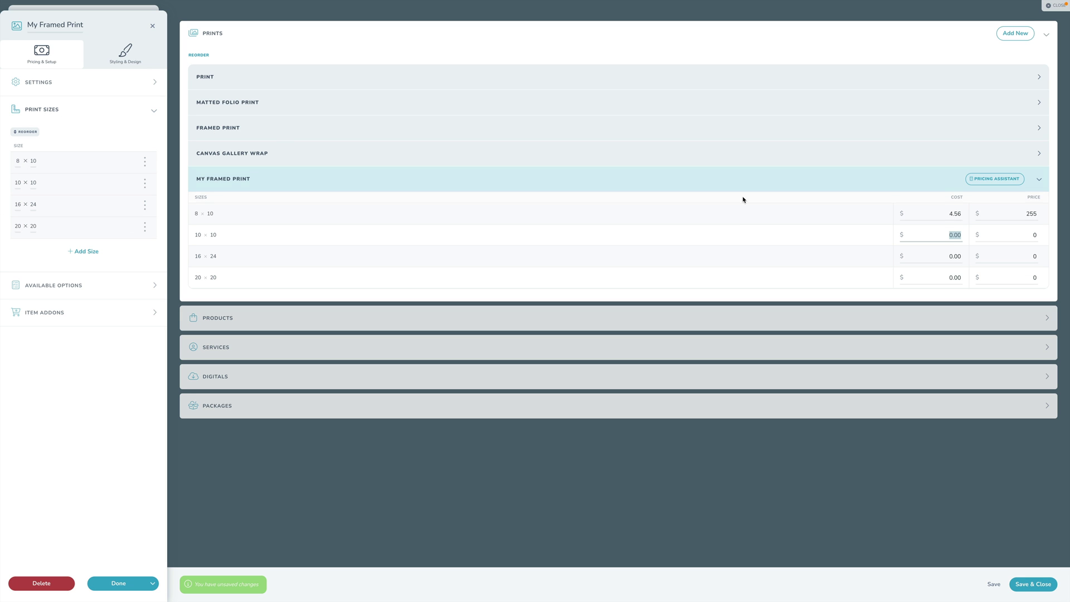
Set the costs of My Framed Print to $65 for 8 × 10, $75 for 10 × 10, $125 for 16 × 24 and $175 for 20 × 20
{"action": "left_click", "coordinate": [944, 212]}
{"action": "type", "text": "65"}
{"action": "left_click", "coordinate": [1003, 214]}
{"action": "left_click", "coordinate": [941, 237]}
{"action": "type", "text": "75"}
{"action": "left_click", "coordinate": [940, 259]}
{"action": "type", "text": "125"}
{"action": "left_click", "coordinate": [938, 275]}
{"action": "type", "text": "175"}
Open the Pricing Assistant for My Framed Print, try deselecting individual sizes, and select them all again
{"action": "left_click", "coordinate": [995, 180]}
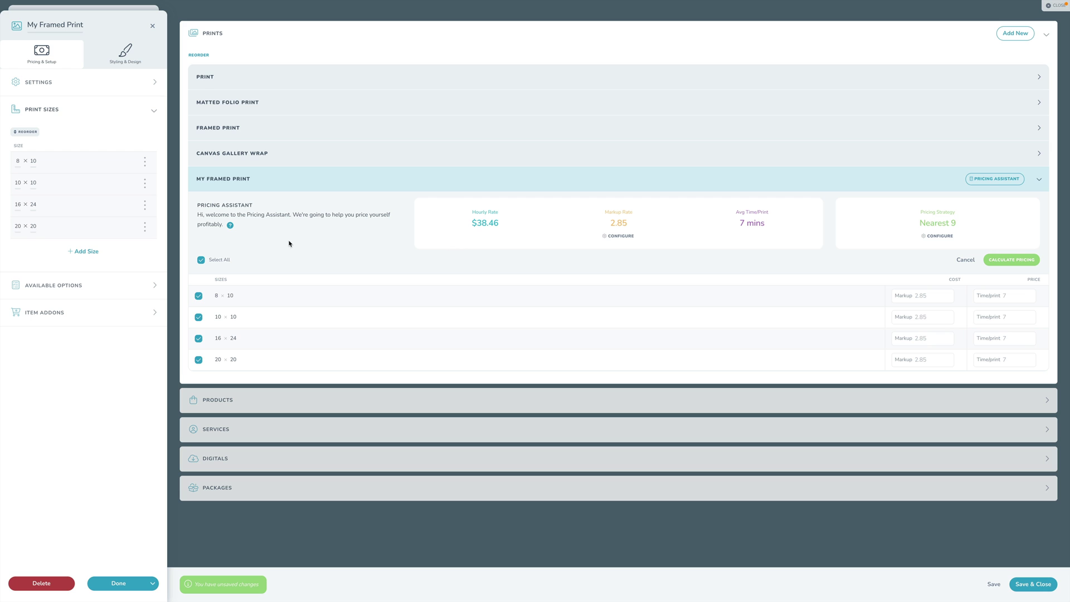
{"action": "left_click", "coordinate": [200, 259]}
{"action": "left_click", "coordinate": [200, 260]}
{"action": "left_click", "coordinate": [199, 297]}
{"action": "left_click", "coordinate": [198, 317]}
{"action": "left_click", "coordinate": [198, 339]}
{"action": "left_click", "coordinate": [198, 317]}
{"action": "left_click", "coordinate": [198, 296]}
{"action": "left_click", "coordinate": [199, 338]}
Review the hourly rate, markup and time-per-print settings and calculate the prices with the Nearest 9 strategy
{"action": "left_click", "coordinate": [620, 237]}
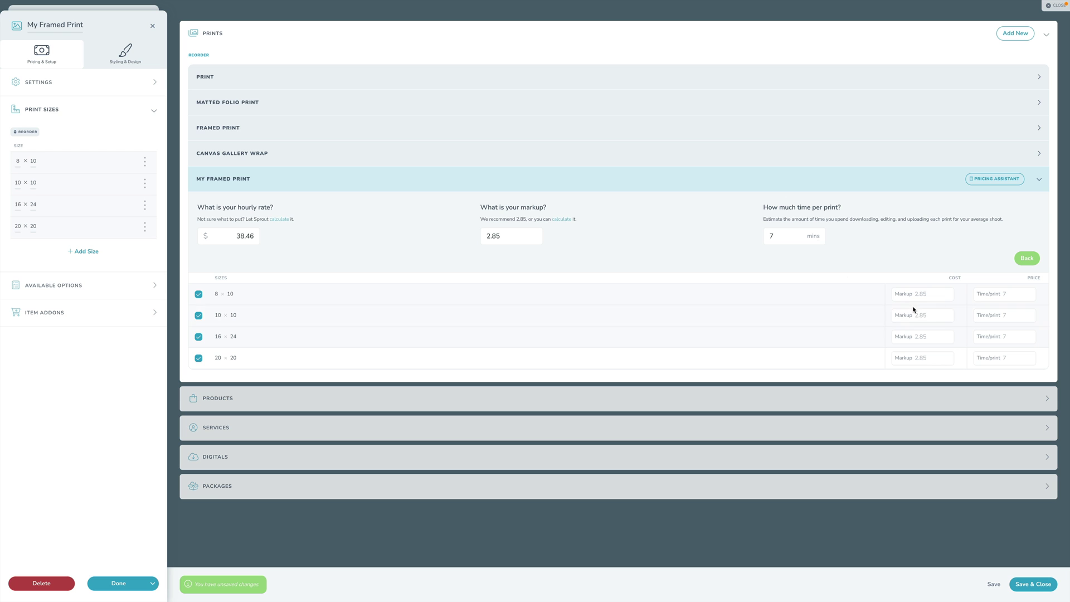
{"action": "left_click", "coordinate": [1024, 259]}
{"action": "left_click", "coordinate": [1020, 260]}
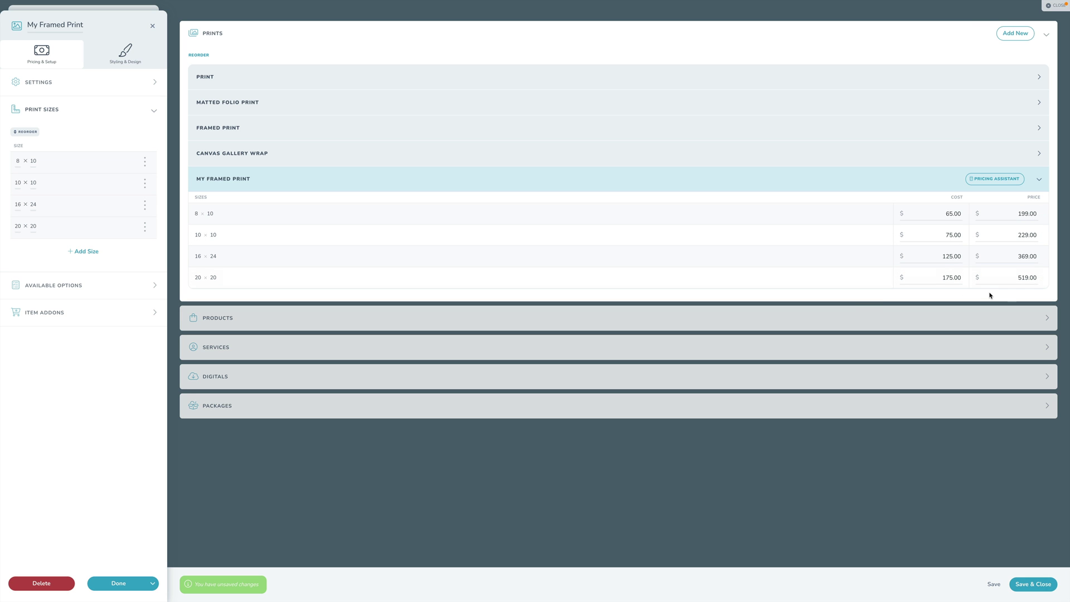
Recalculate all My Framed Print prices in the Pricing Assistant with the Nearest 10 strategy and save the price list
{"action": "left_click", "coordinate": [994, 178]}
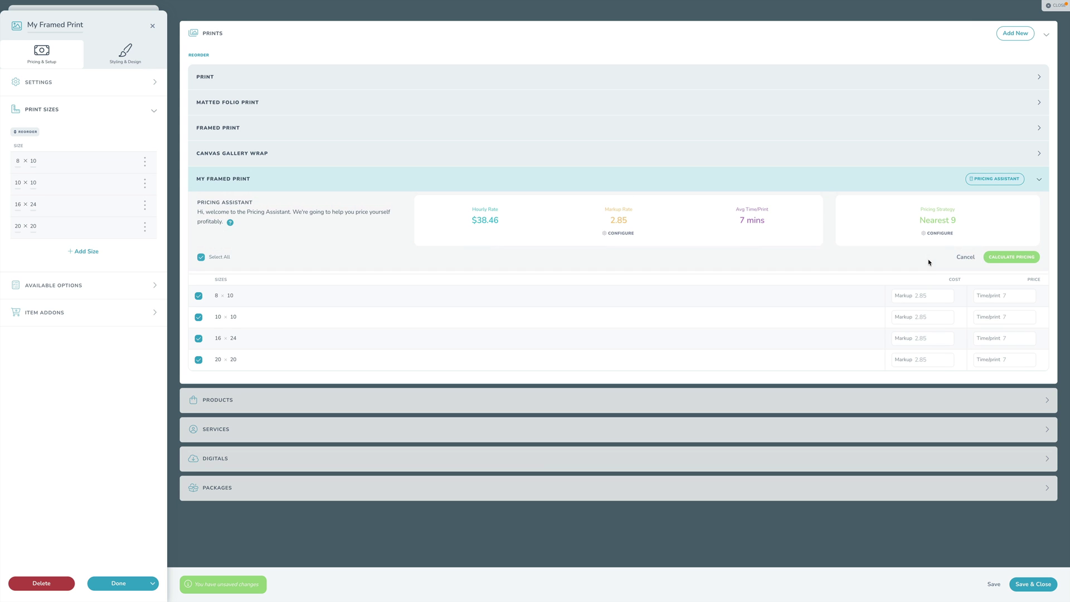
{"action": "left_click", "coordinate": [938, 235]}
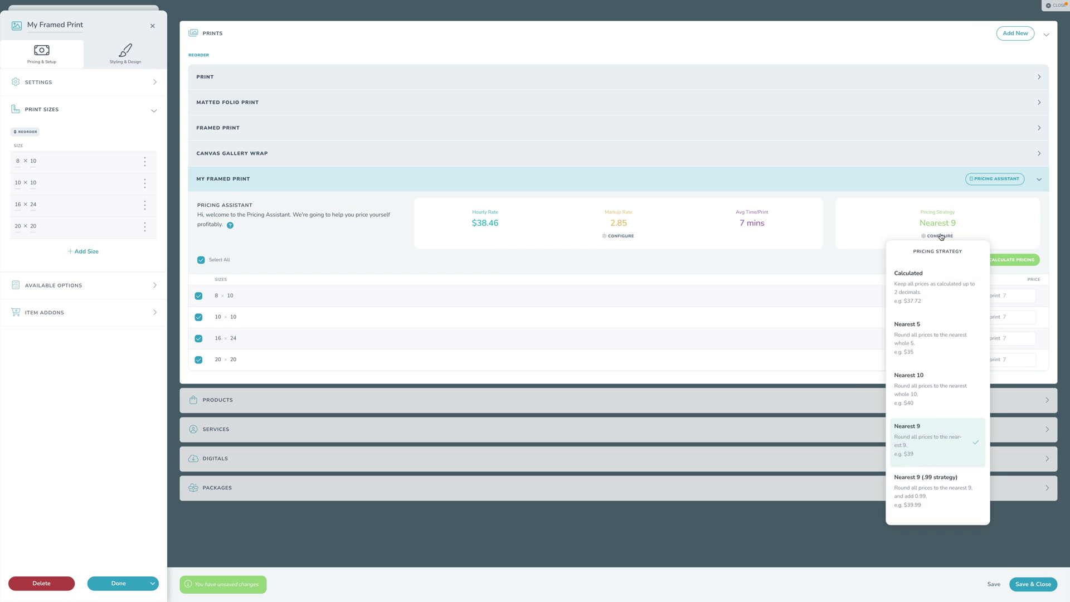
{"action": "left_click", "coordinate": [925, 399]}
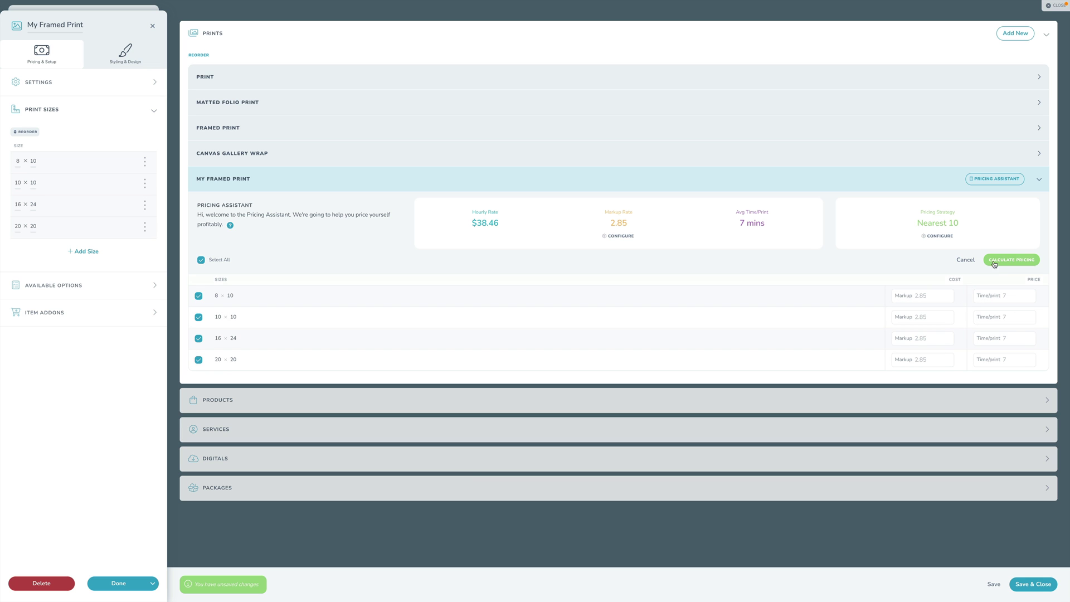
{"action": "left_click", "coordinate": [1012, 261]}
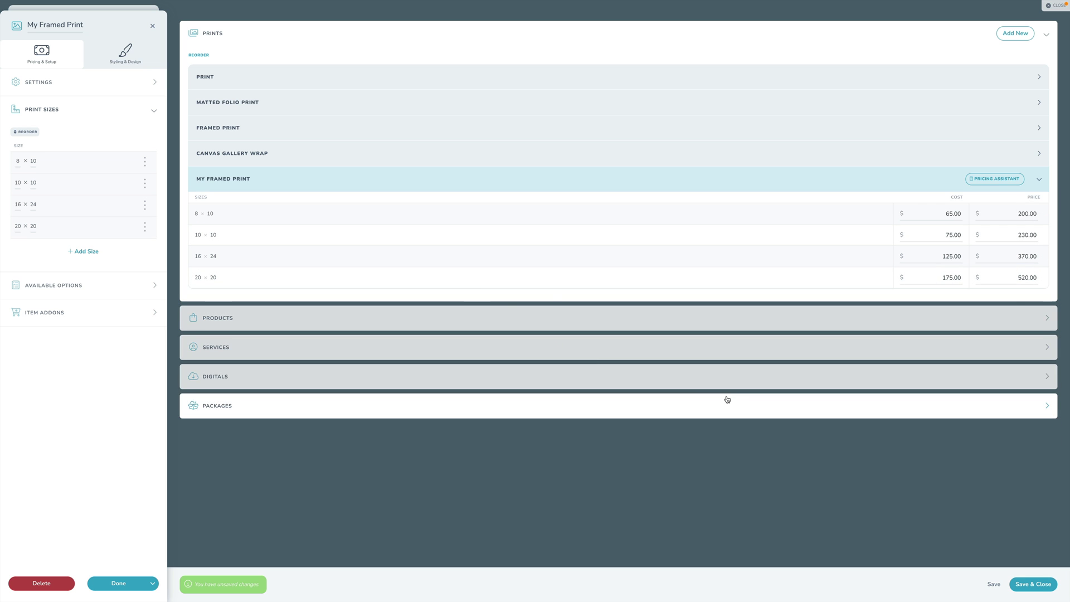
{"action": "left_click", "coordinate": [989, 582]}
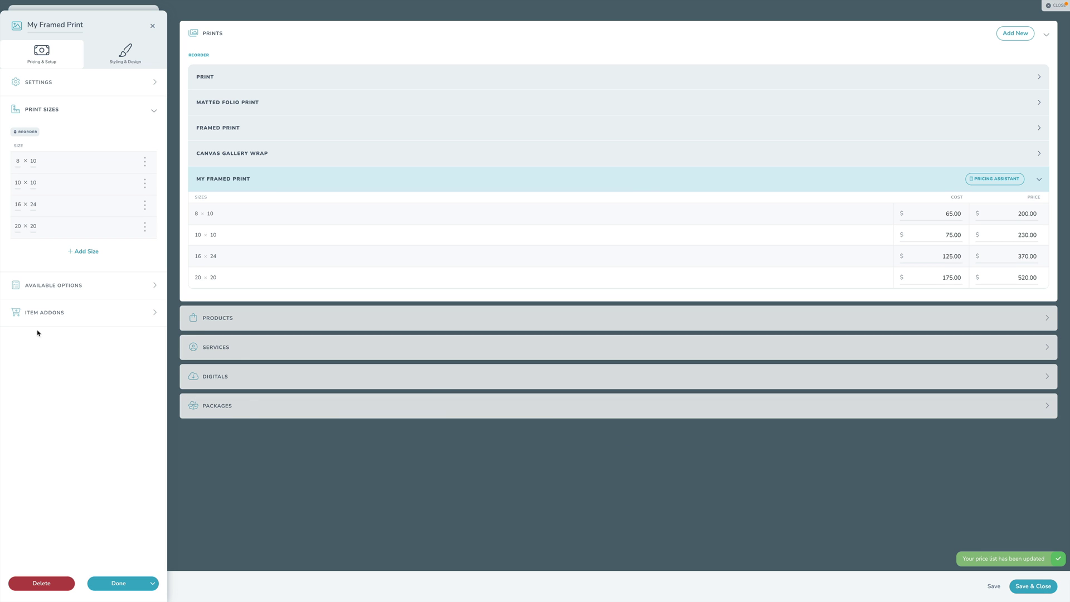
Add an available option named Frame Type to My Framed Print
{"action": "left_click", "coordinate": [42, 285]}
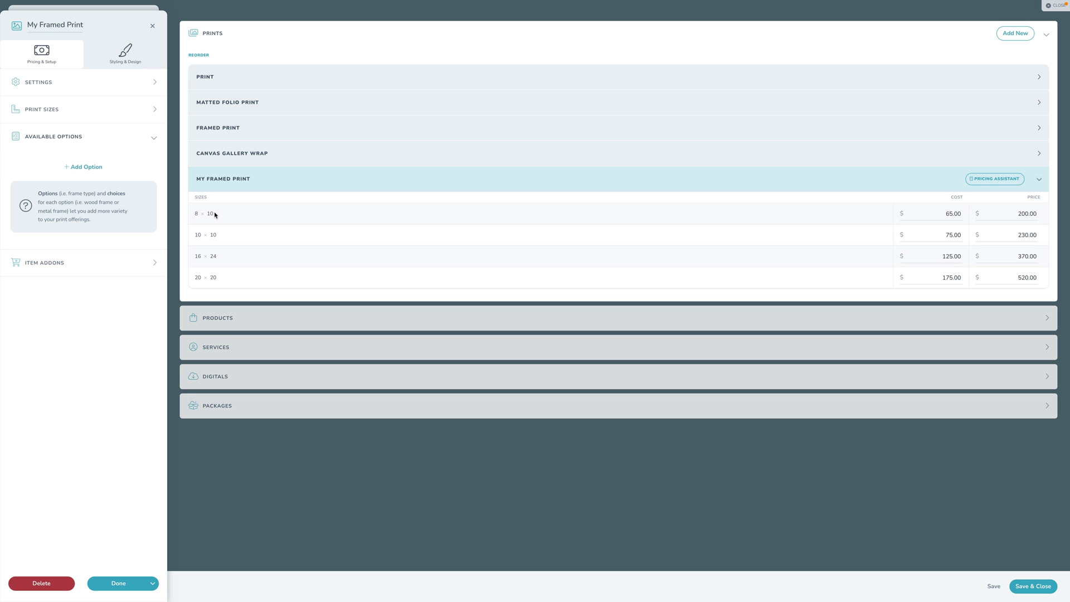
{"action": "left_click", "coordinate": [87, 166]}
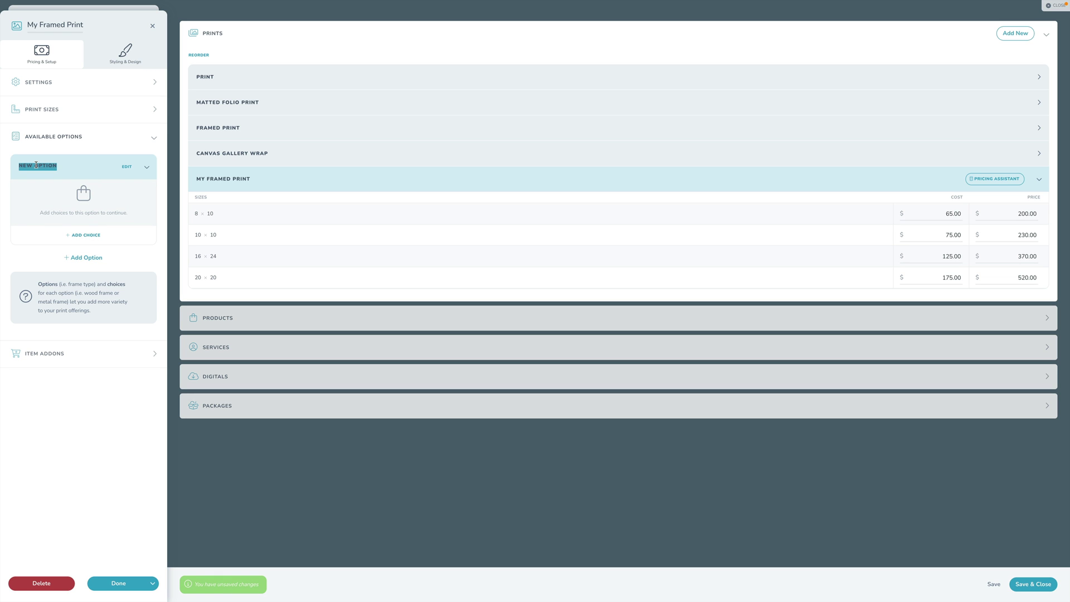
{"action": "type", "text": "Frame Type"}
{"action": "left_click", "coordinate": [36, 166]}
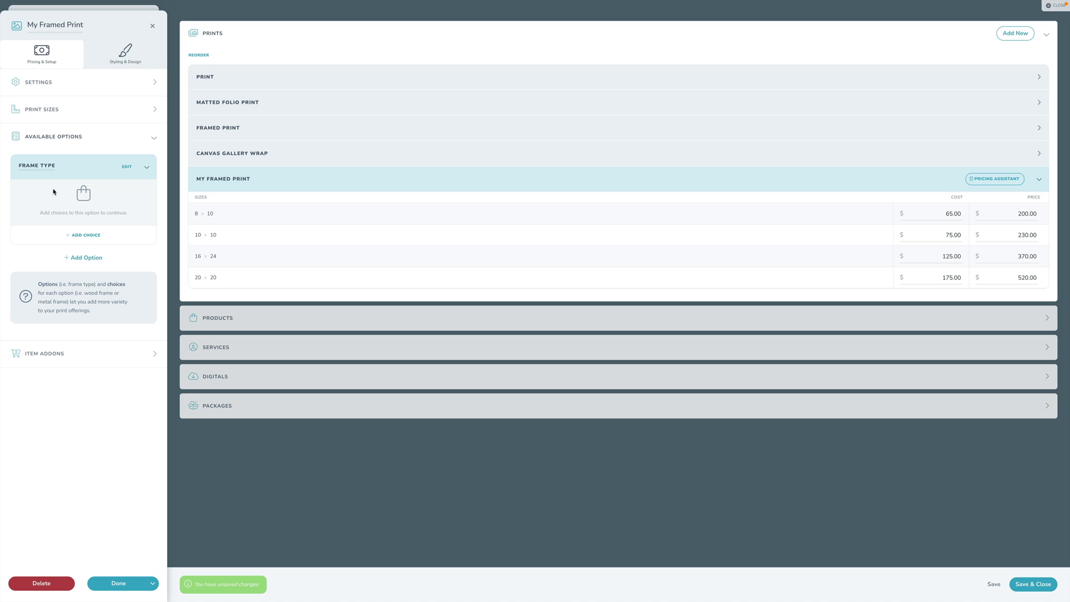
Add the choices Espresso Frame and Gold Frame to the Frame Type option
{"action": "left_click", "coordinate": [89, 239]}
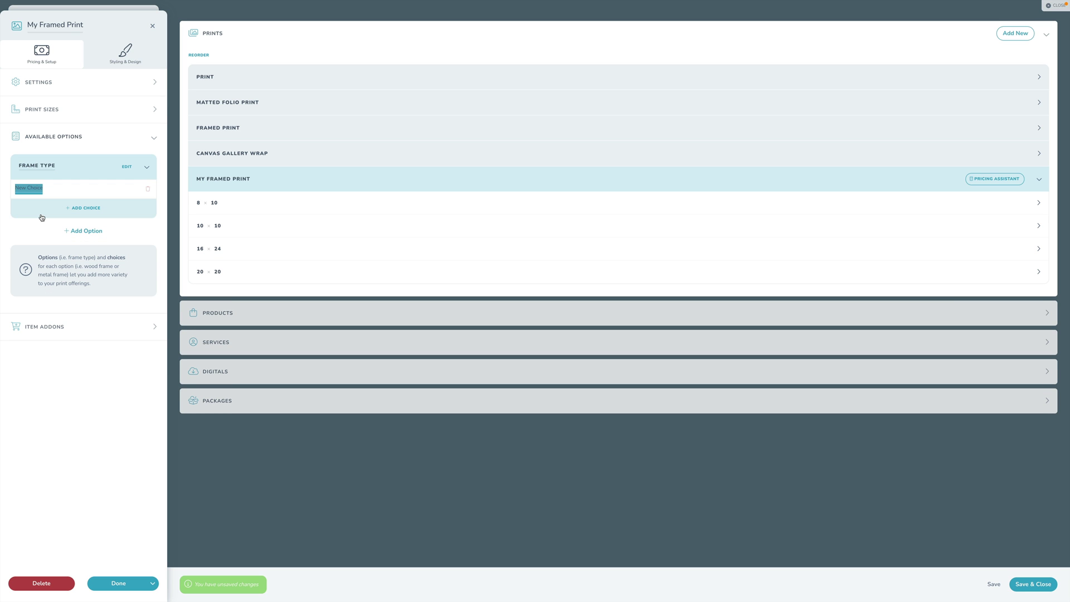
{"action": "type", "text": "Espresso Frame"}
{"action": "left_click", "coordinate": [69, 208]}
{"action": "type", "text": "Go"}
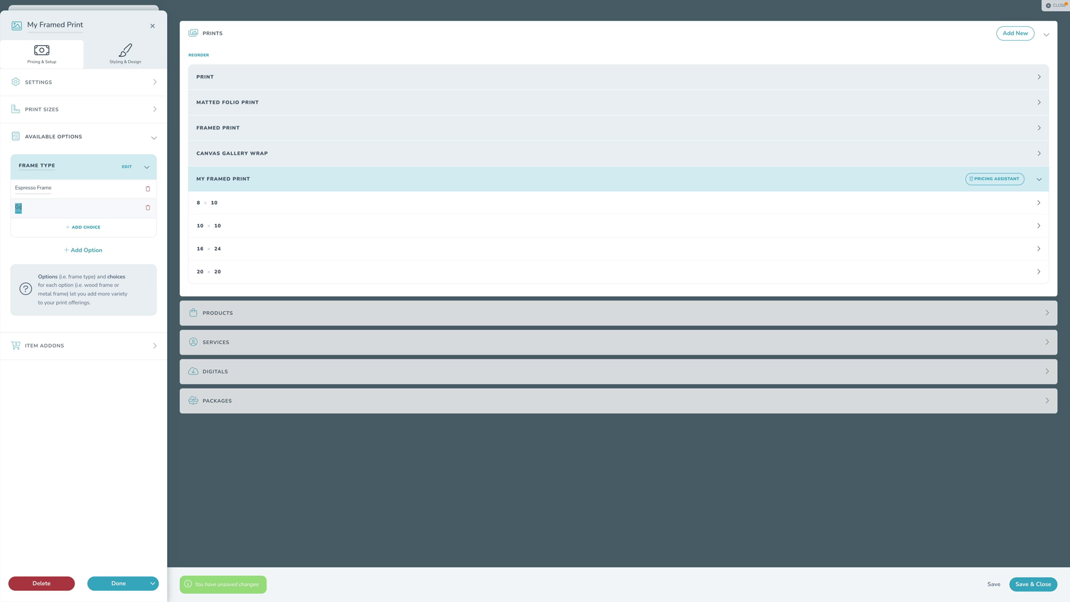
{"action": "type", "text": "ld Frame"}
{"action": "left_click", "coordinate": [39, 184]}
Enable pricing for the Espresso Frame and Gold Frame choices on the 8 × 10 size
{"action": "left_click", "coordinate": [245, 210]}
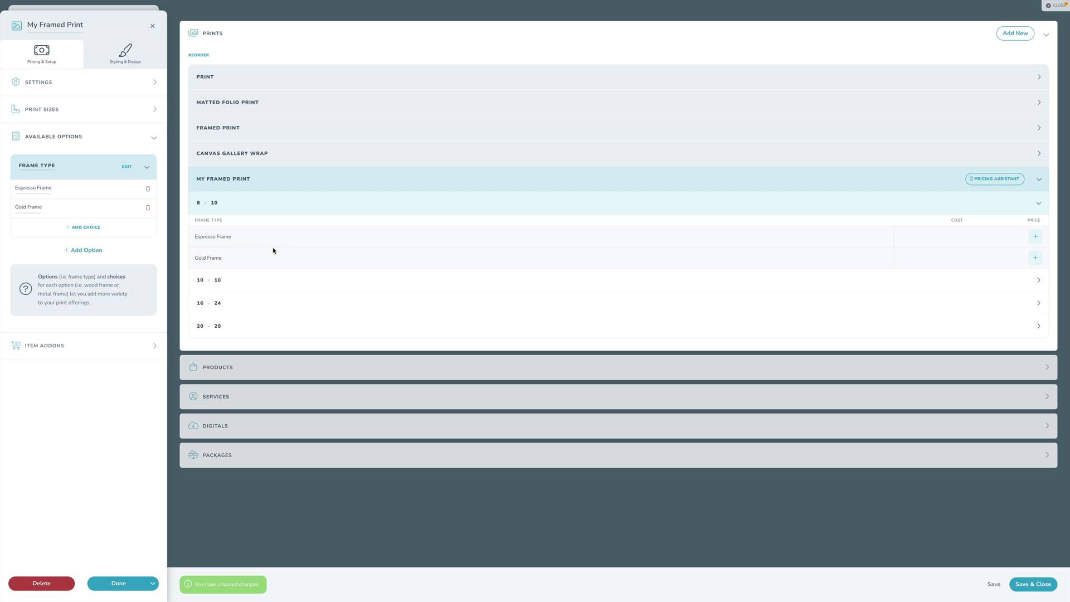
{"action": "left_click", "coordinate": [1034, 237]}
{"action": "left_click", "coordinate": [1035, 257]}
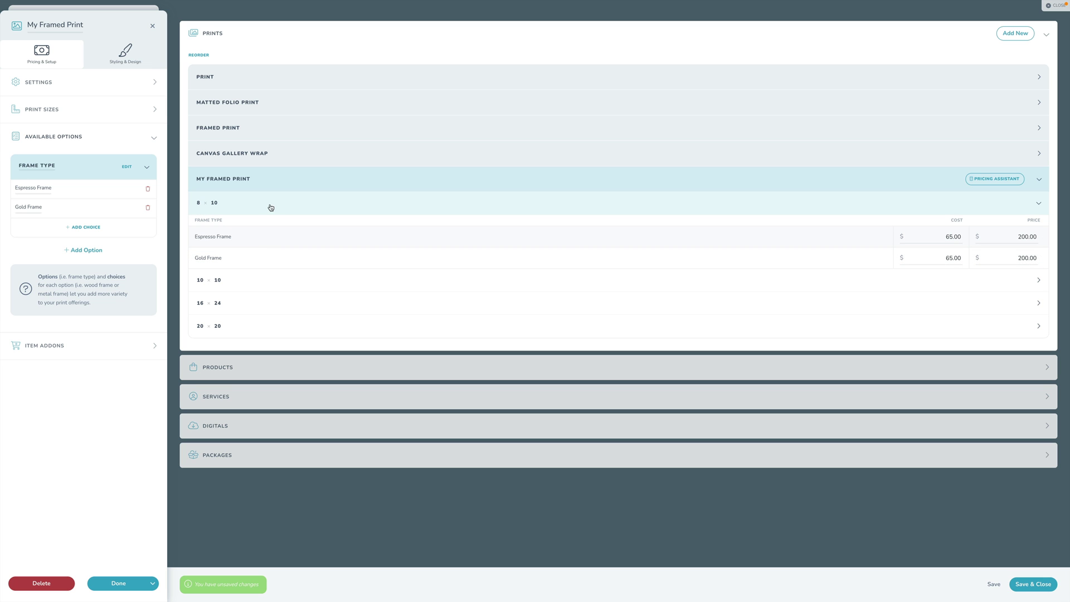
Enable pricing for the Espresso Frame and Gold Frame choices on the 10 × 10, 16 × 24 and 20 × 20 sizes
{"action": "left_click", "coordinate": [1040, 281]}
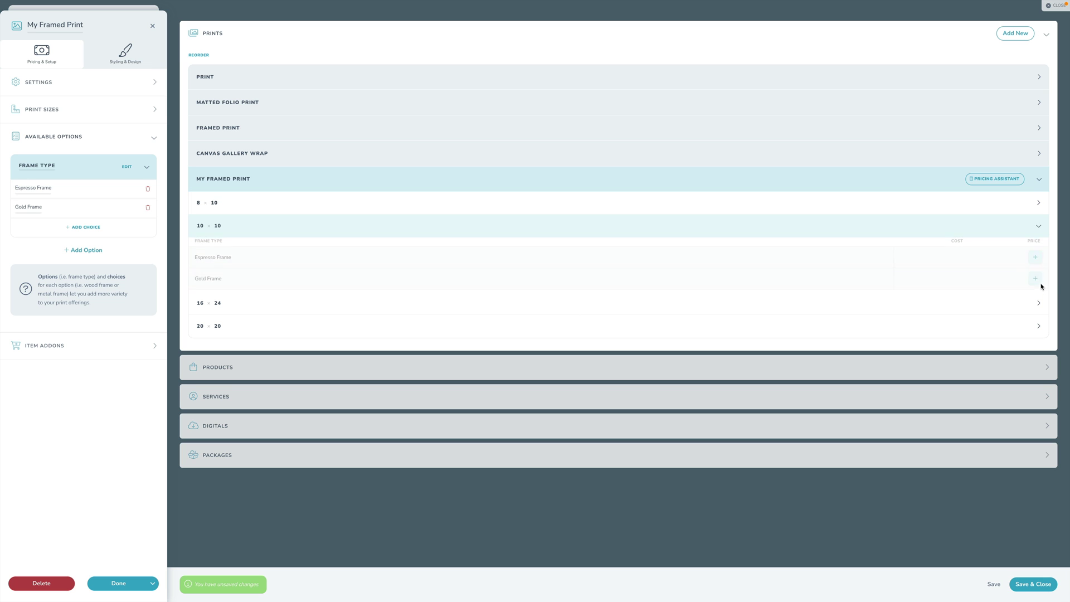
{"action": "left_click", "coordinate": [1035, 260]}
{"action": "left_click", "coordinate": [1035, 280]}
{"action": "left_click", "coordinate": [1035, 304]}
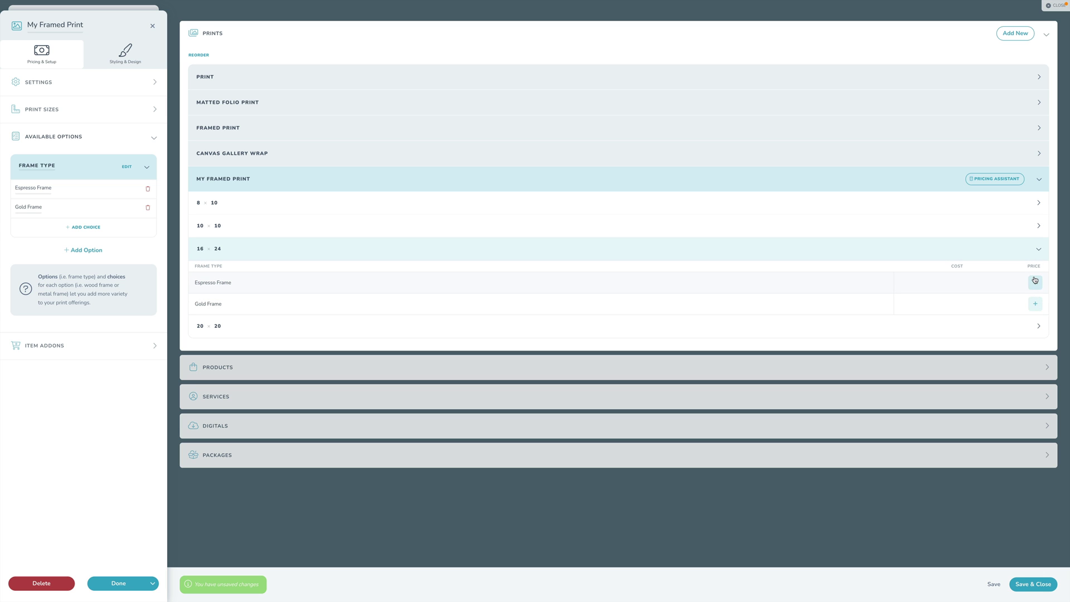
{"action": "left_click", "coordinate": [1035, 282]}
{"action": "left_click", "coordinate": [1035, 304]}
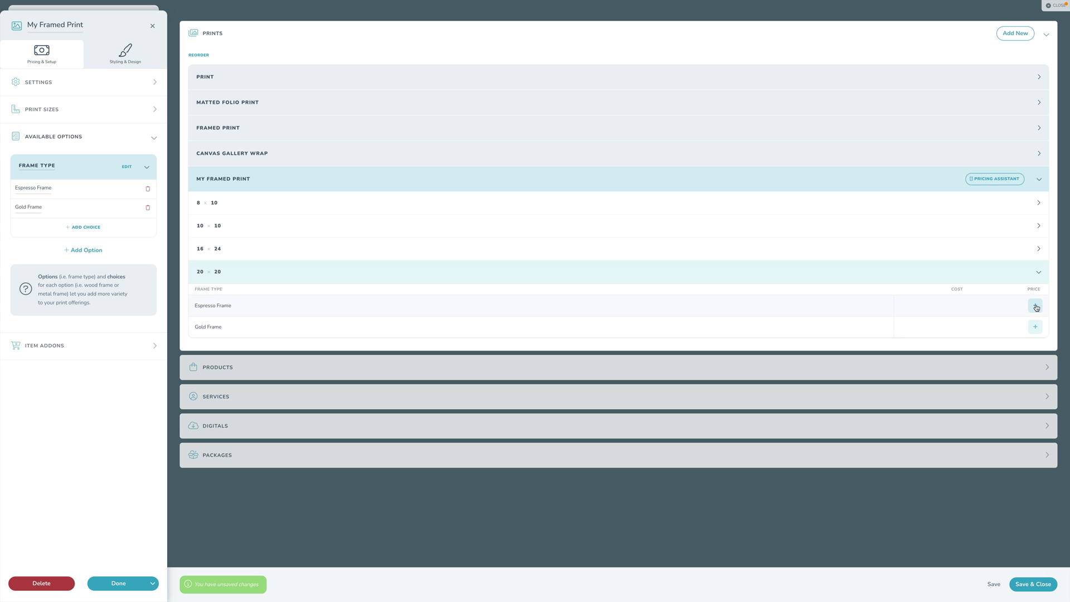
{"action": "left_click", "coordinate": [1034, 305]}
{"action": "left_click", "coordinate": [1035, 327]}
Add an available option named Matting with the choices Thick Matte and No Matting to My Framed Print
{"action": "left_click", "coordinate": [83, 251]}
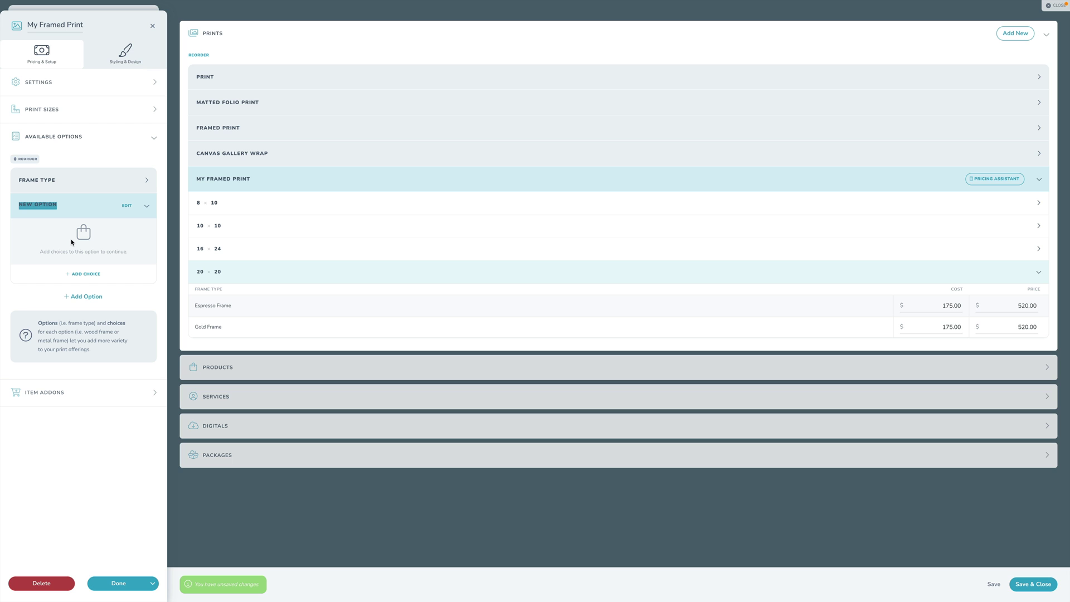
{"action": "type", "text": "MATTING"}
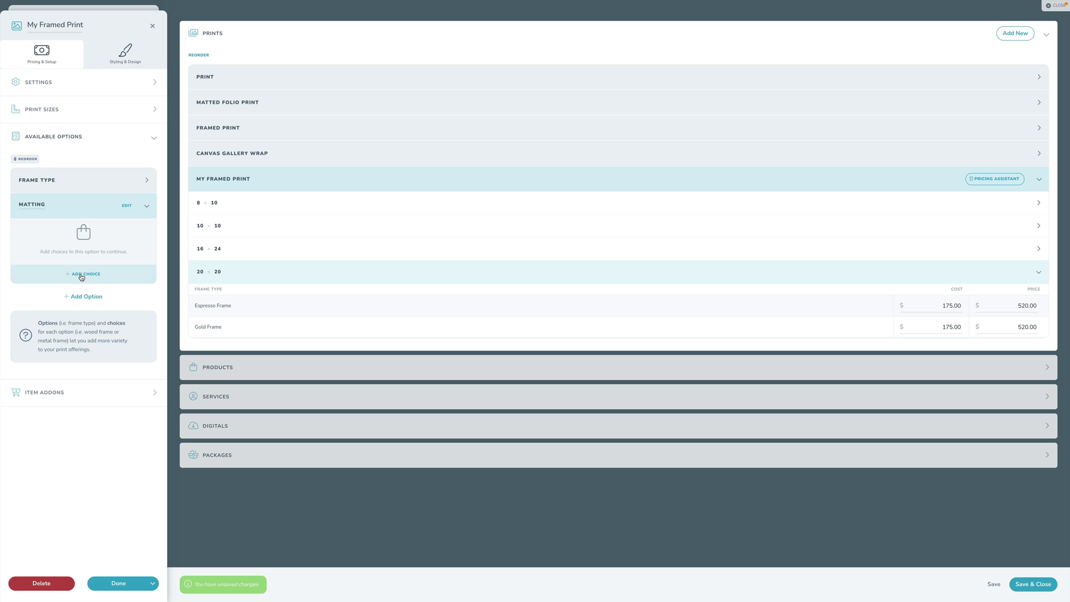
{"action": "left_click", "coordinate": [82, 273]}
{"action": "type", "text": "Thick Matte"}
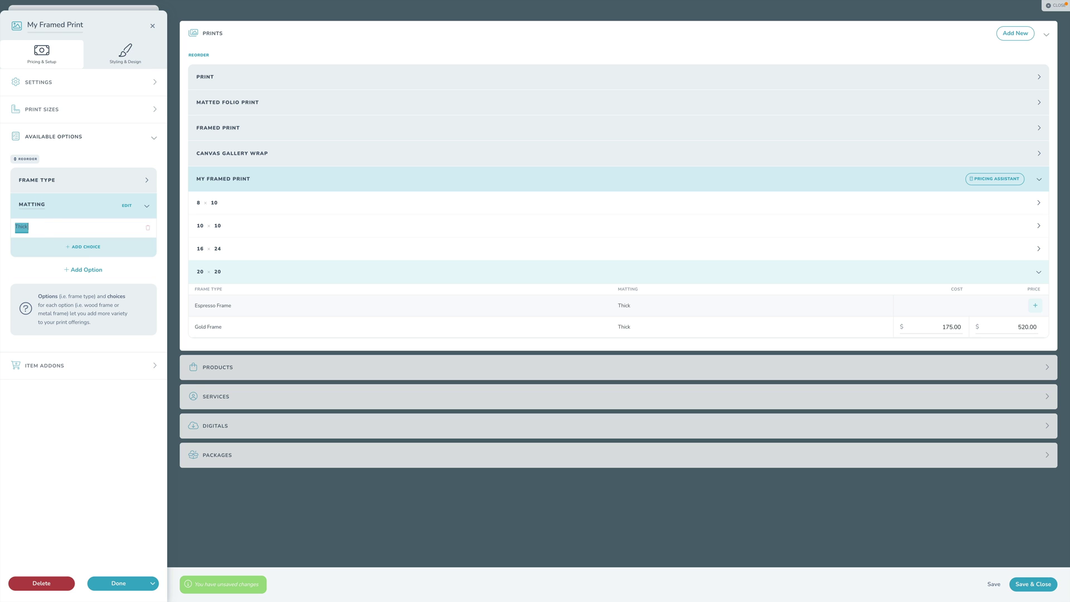
{"action": "left_click", "coordinate": [99, 251]}
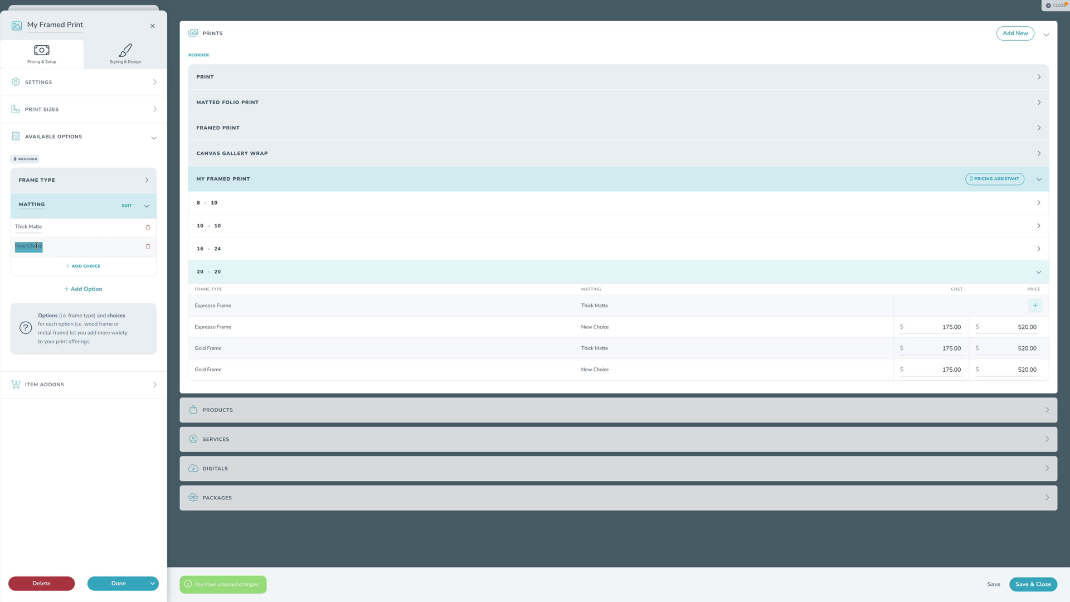
{"action": "type", "text": "No Matting"}
{"action": "left_click", "coordinate": [84, 448]}
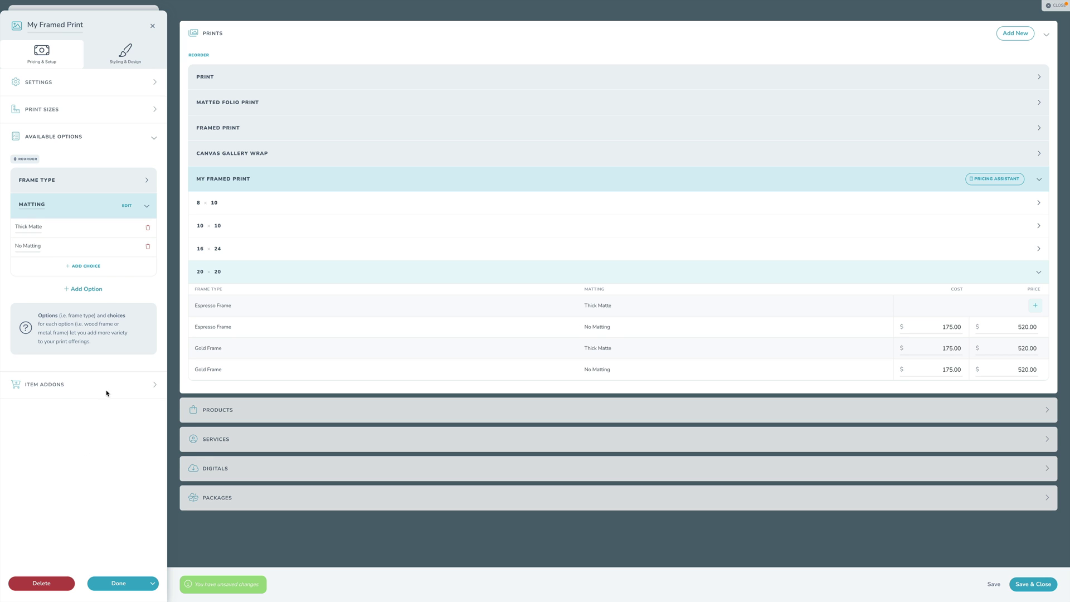
Review the edit commands of the Matting option for reordering its choices or removing it
{"action": "left_click", "coordinate": [127, 206]}
{"action": "left_click", "coordinate": [108, 243]}
{"action": "left_click", "coordinate": [129, 207]}
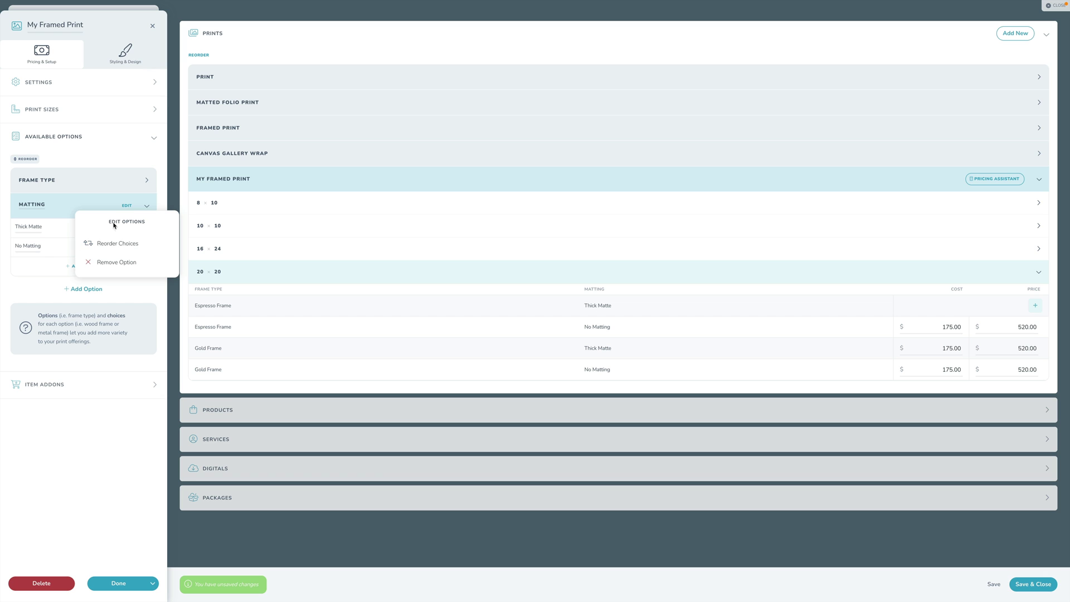
{"action": "left_click", "coordinate": [292, 245]}
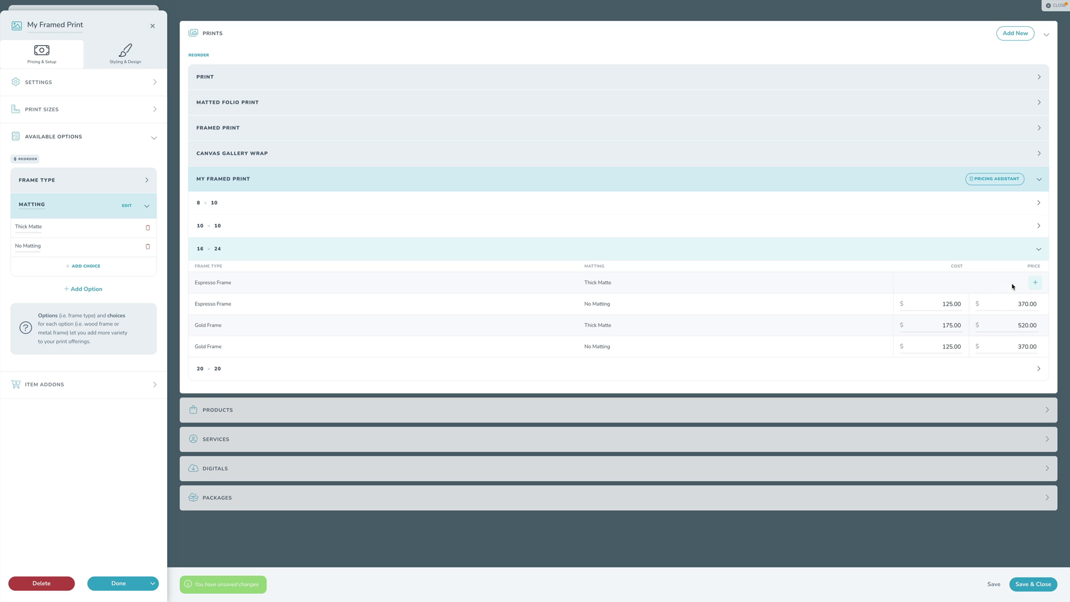
On the 20 × 20 size, enable pricing for Espresso Frame with Thick Matte and remove it for both frames with No Matting
{"action": "left_click", "coordinate": [1034, 233]}
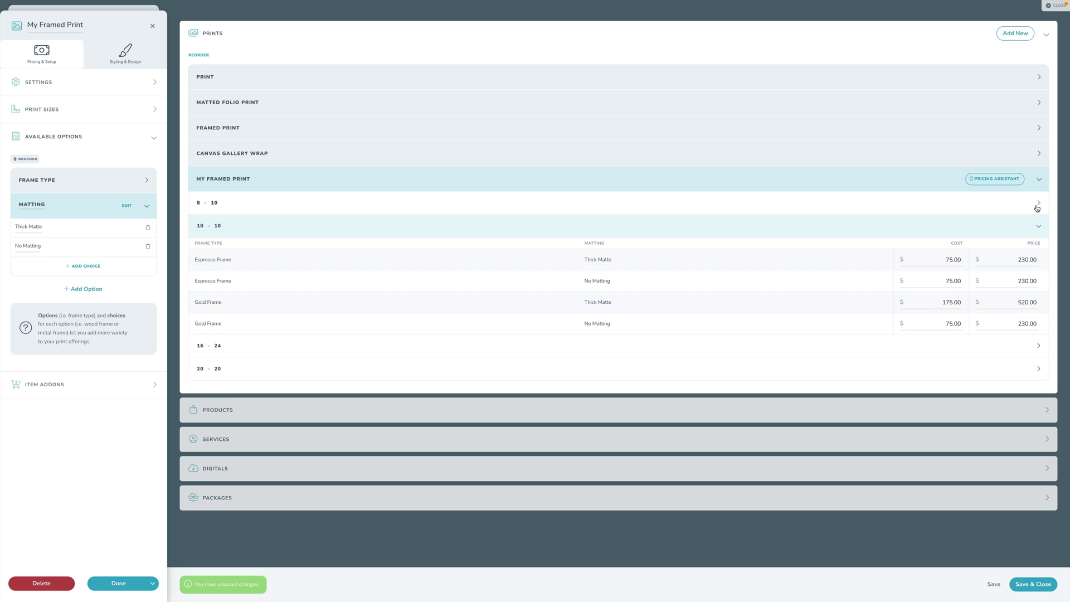
{"action": "left_click", "coordinate": [1027, 365]}
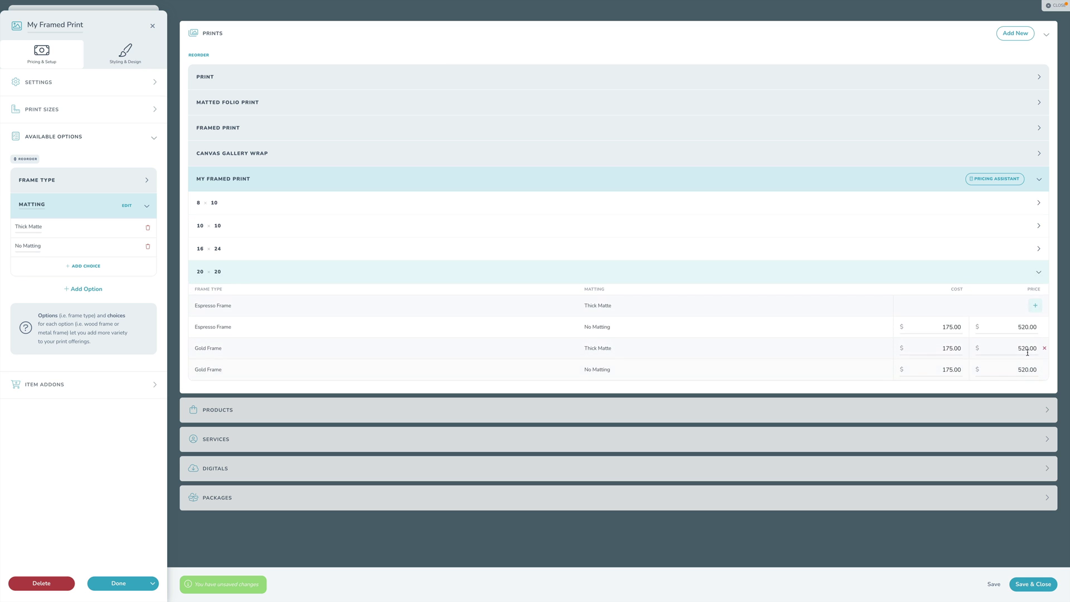
{"action": "left_click", "coordinate": [1035, 305]}
{"action": "left_click", "coordinate": [1044, 329]}
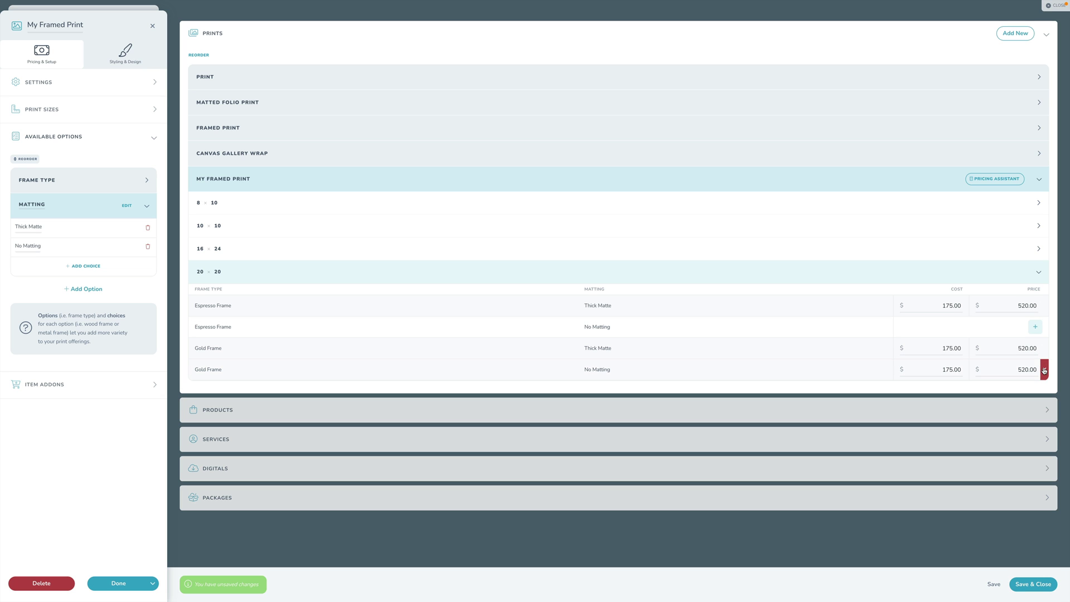
{"action": "left_click", "coordinate": [1044, 369]}
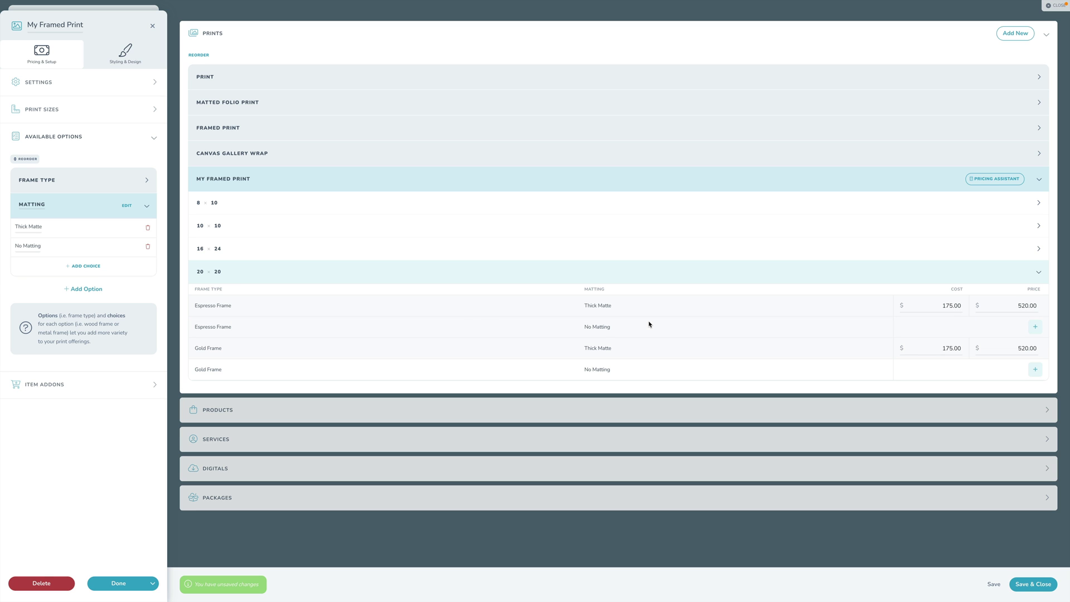
Remove the pricing of the Espresso Frame and Gold Frame combinations with No Matting on the 8 × 10 size
{"action": "left_click", "coordinate": [307, 251]}
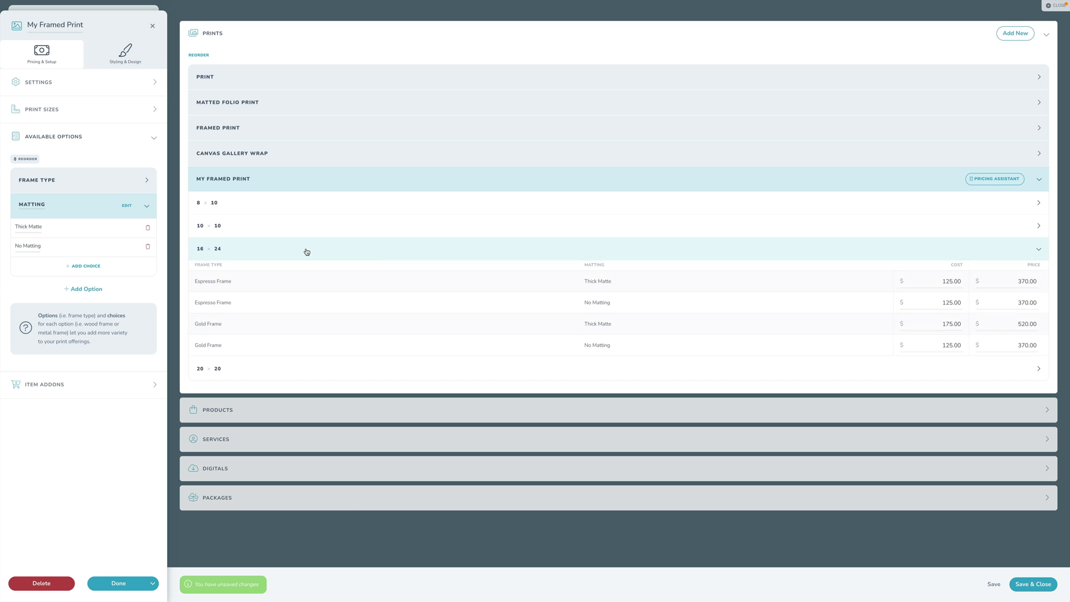
{"action": "left_click", "coordinate": [312, 230]}
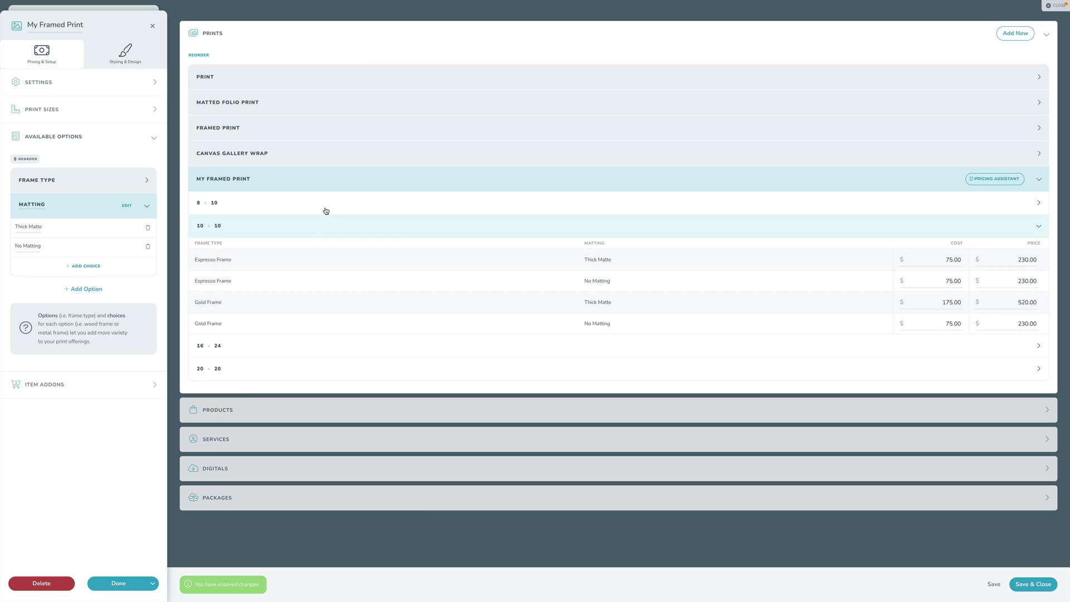
{"action": "left_click", "coordinate": [325, 211]}
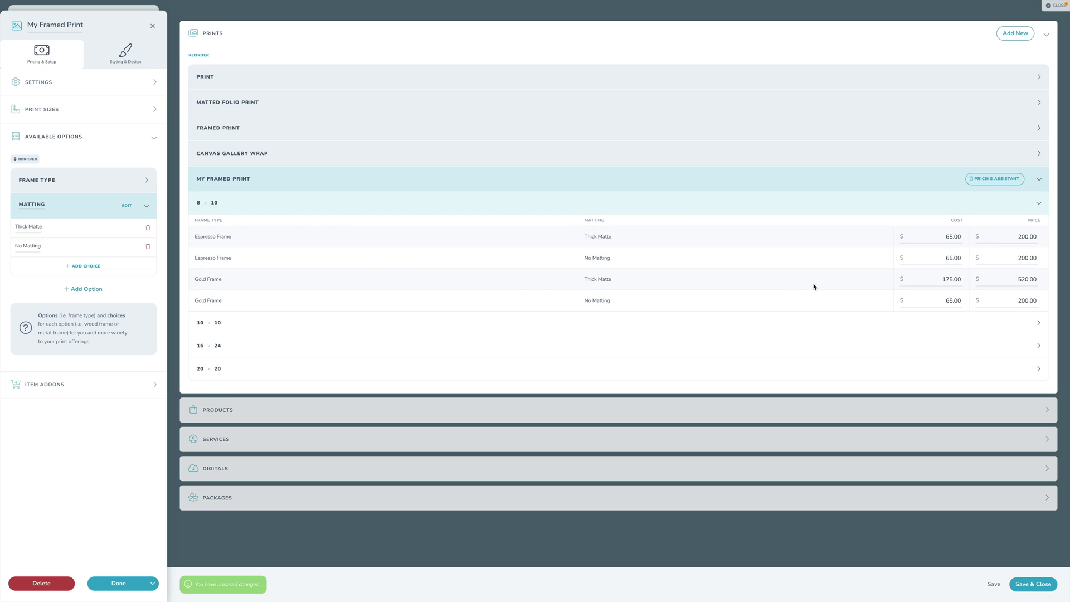
{"action": "mouse_move", "coordinate": [1042, 278]}
{"action": "mouse_move", "coordinate": [1040, 304]}
{"action": "left_click", "coordinate": [1044, 266]}
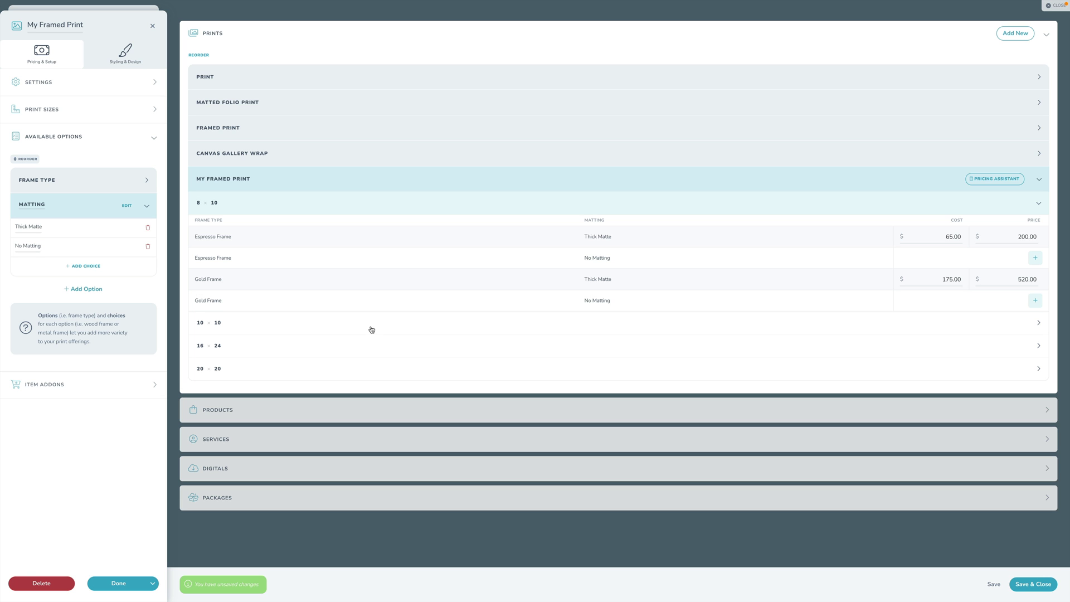
{"action": "left_click", "coordinate": [308, 204]}
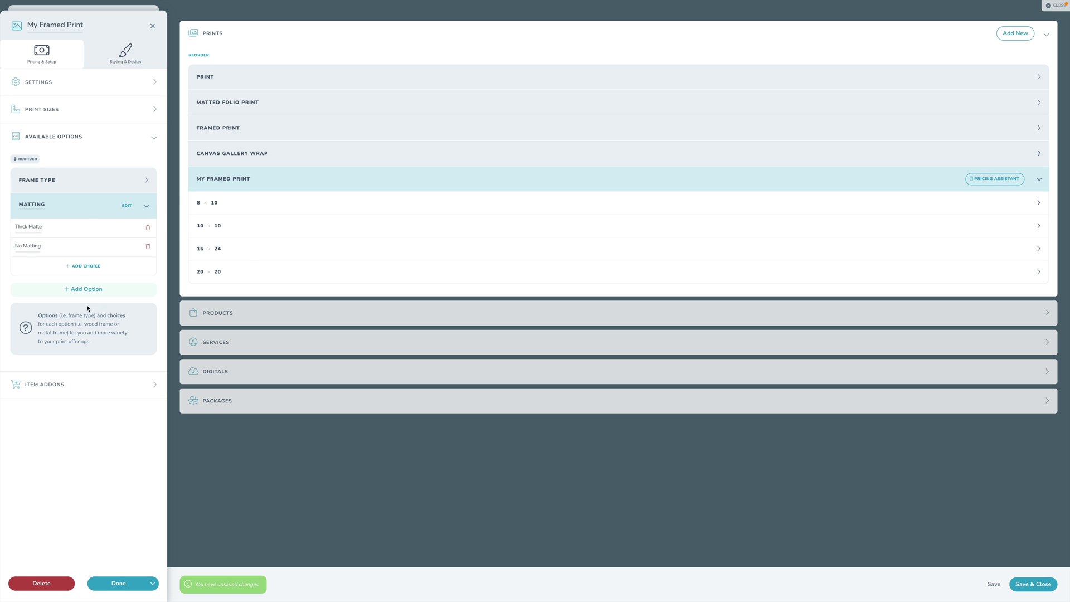
Try reordering Frame Type within the available options of My Framed Print and set the order
{"action": "left_click", "coordinate": [146, 207]}
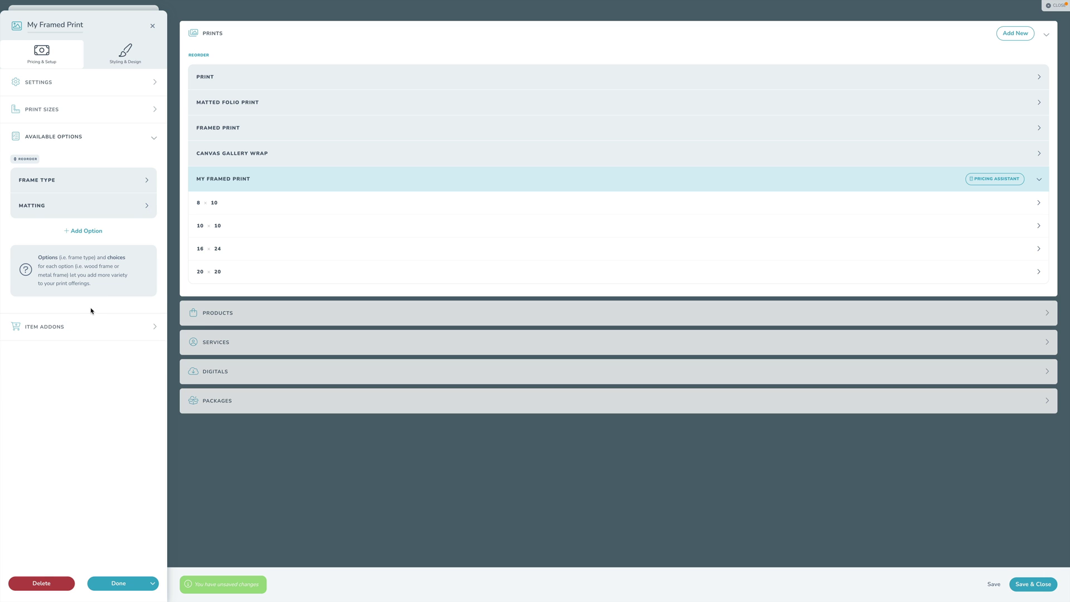
{"action": "left_click", "coordinate": [27, 159]}
{"action": "mouse_move", "coordinate": [58, 182]}
{"action": "left_mouse_down"}
{"action": "mouse_move", "coordinate": [57, 193]}
{"action": "mouse_move", "coordinate": [57, 179]}
{"action": "left_mouse_up"}
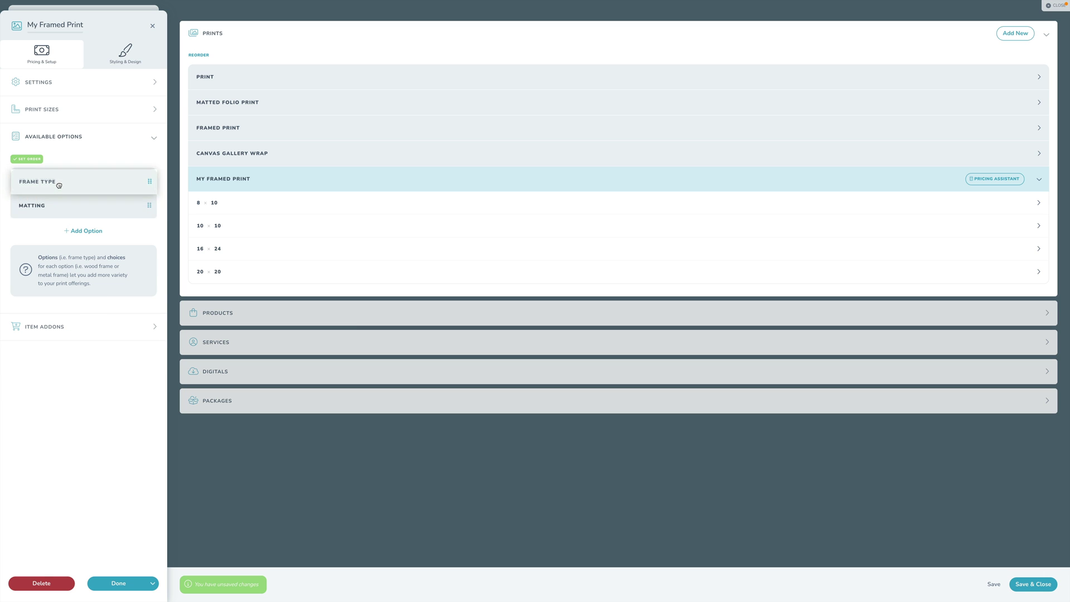
{"action": "left_click", "coordinate": [31, 161]}
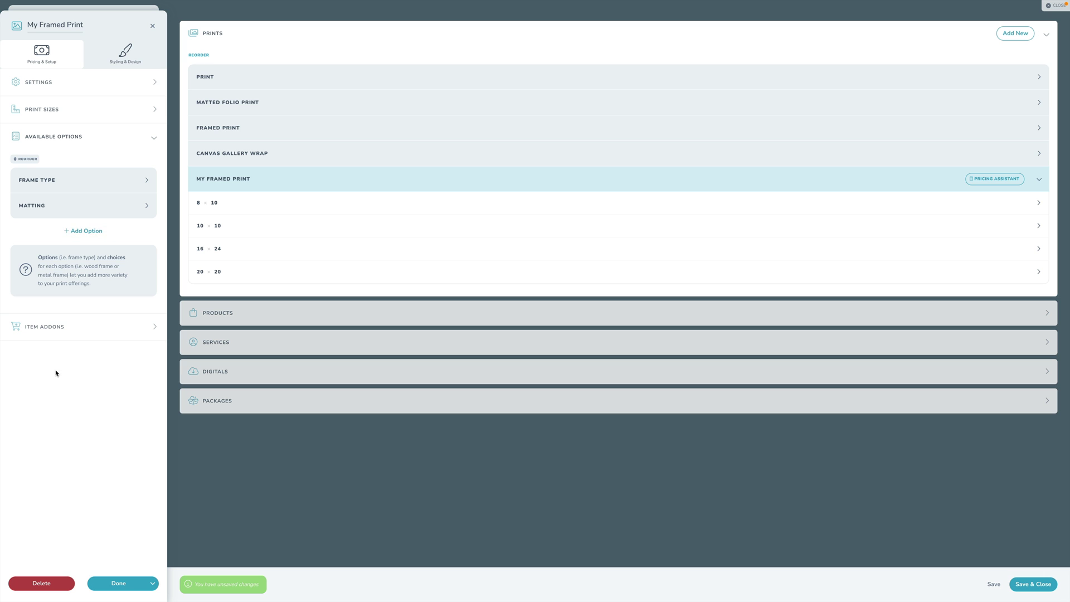
{"action": "left_click", "coordinate": [69, 137]}
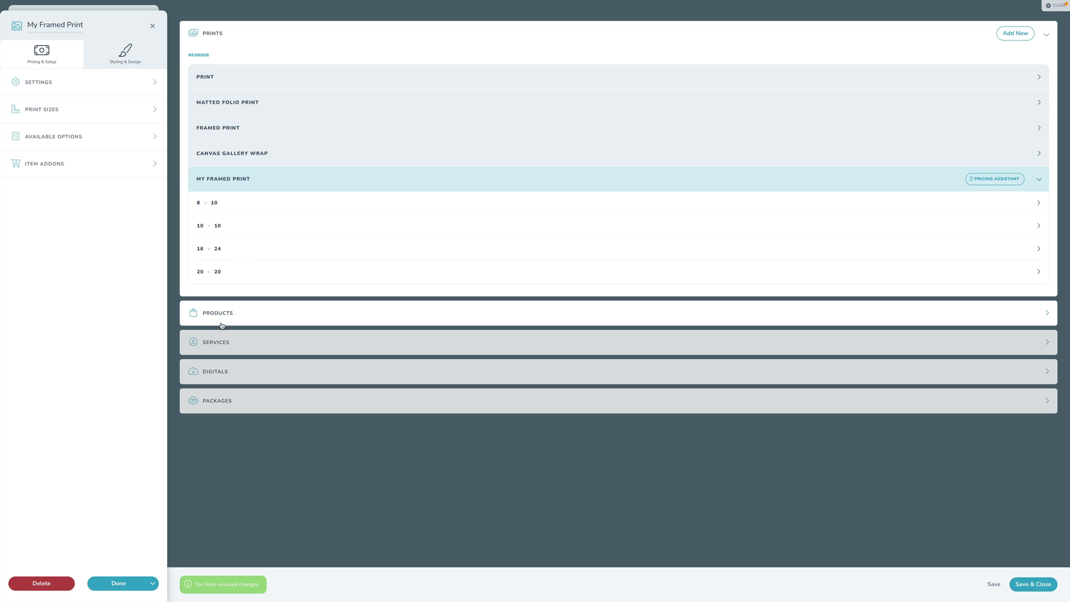
Examine the items in the Products, Services and Packages sections of the price list
{"action": "left_click", "coordinate": [249, 316]}
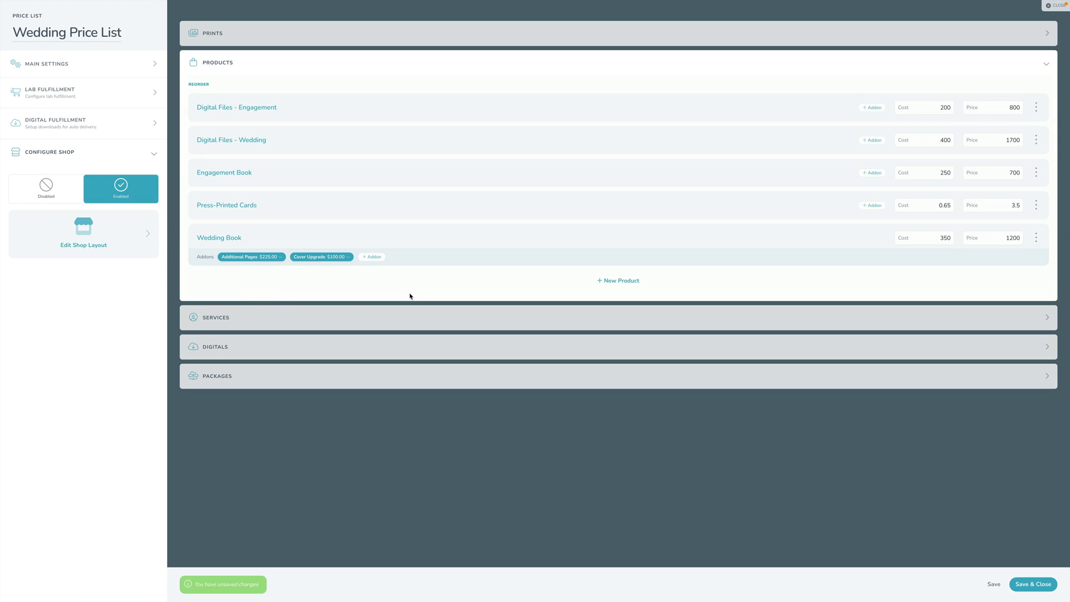
{"action": "left_click", "coordinate": [522, 326]}
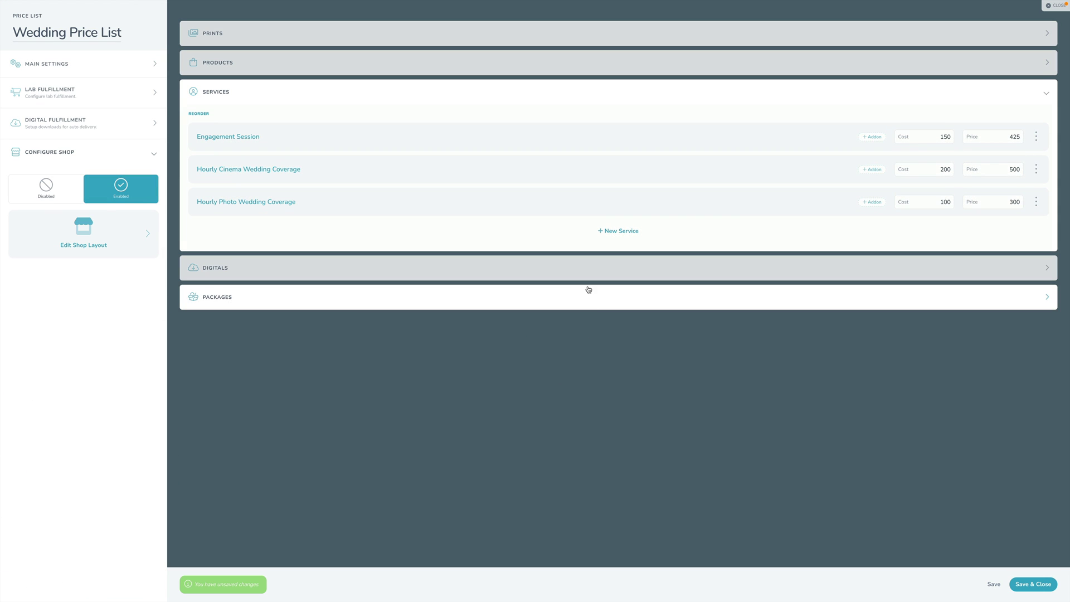
{"action": "left_click", "coordinate": [587, 290]}
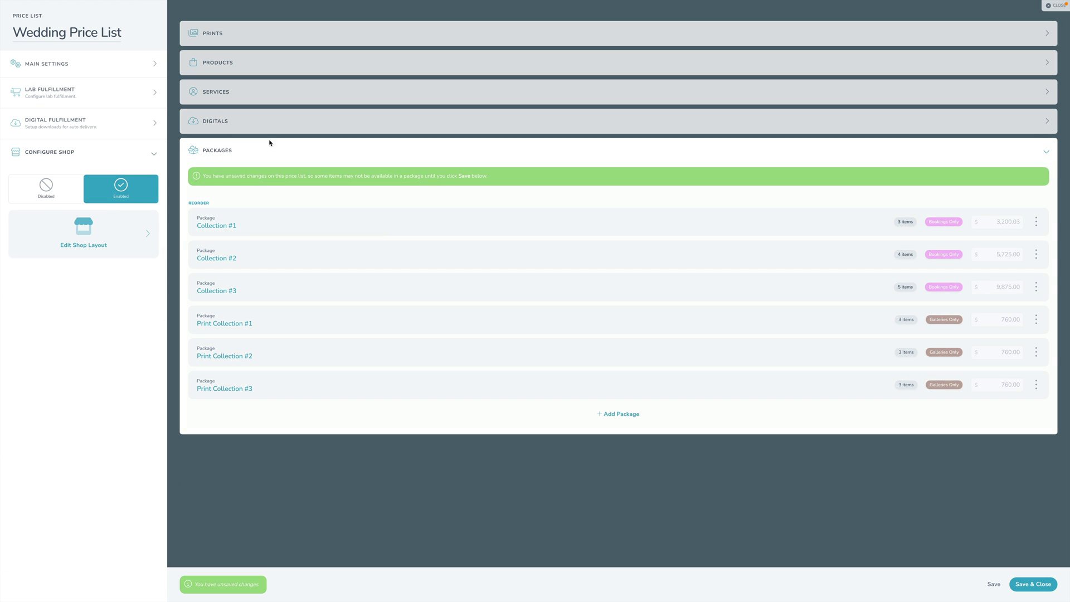
Return to the Prints section and view the suggested prints that can be added
{"action": "left_click", "coordinate": [288, 39]}
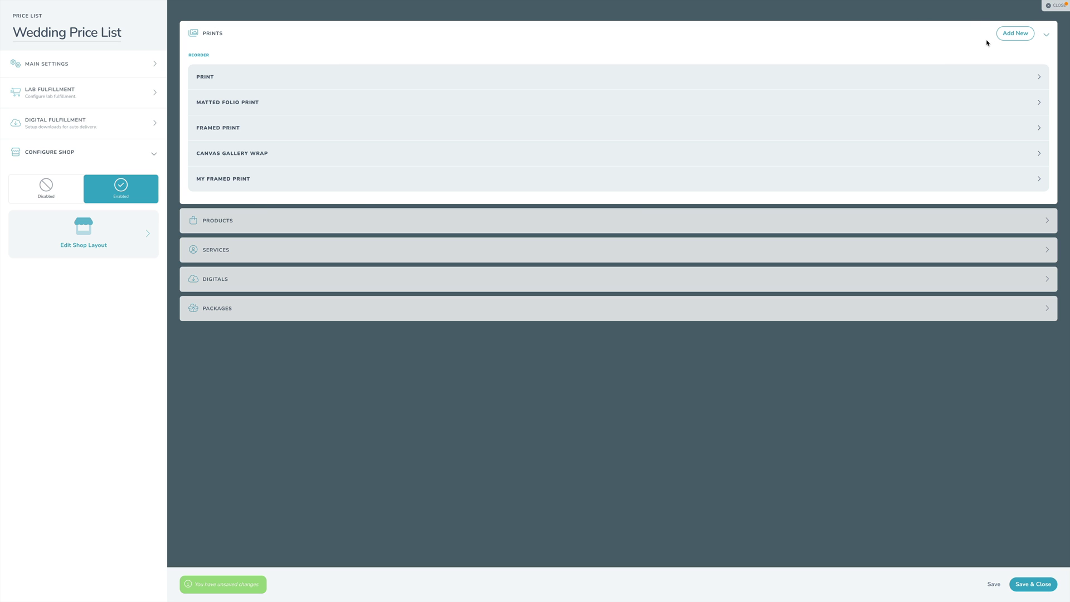
{"action": "left_click", "coordinate": [1003, 35]}
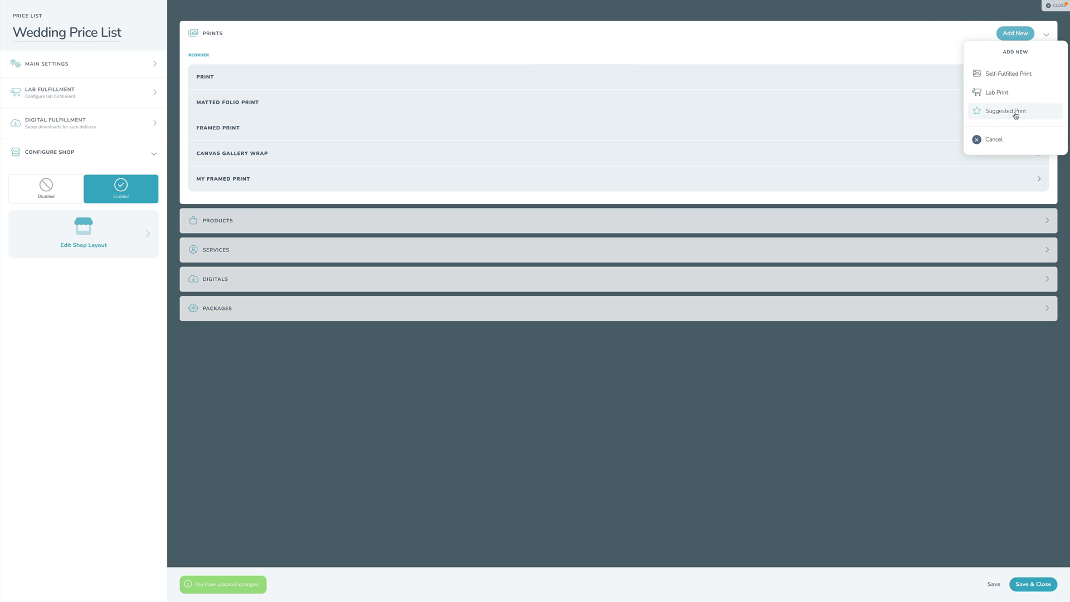
{"action": "left_click", "coordinate": [1000, 116]}
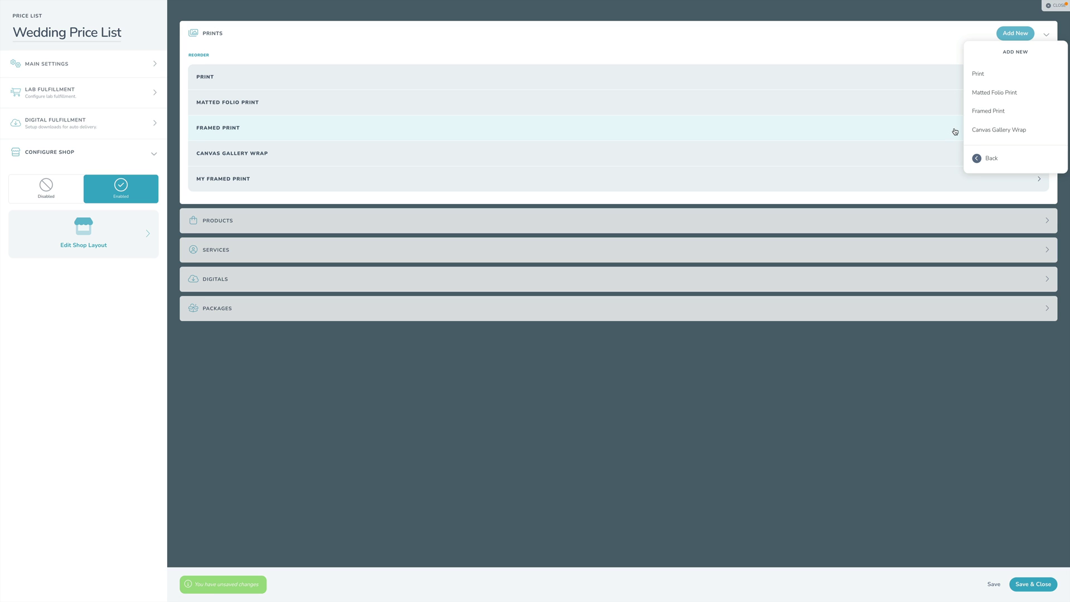
{"action": "left_click", "coordinate": [420, 196]}
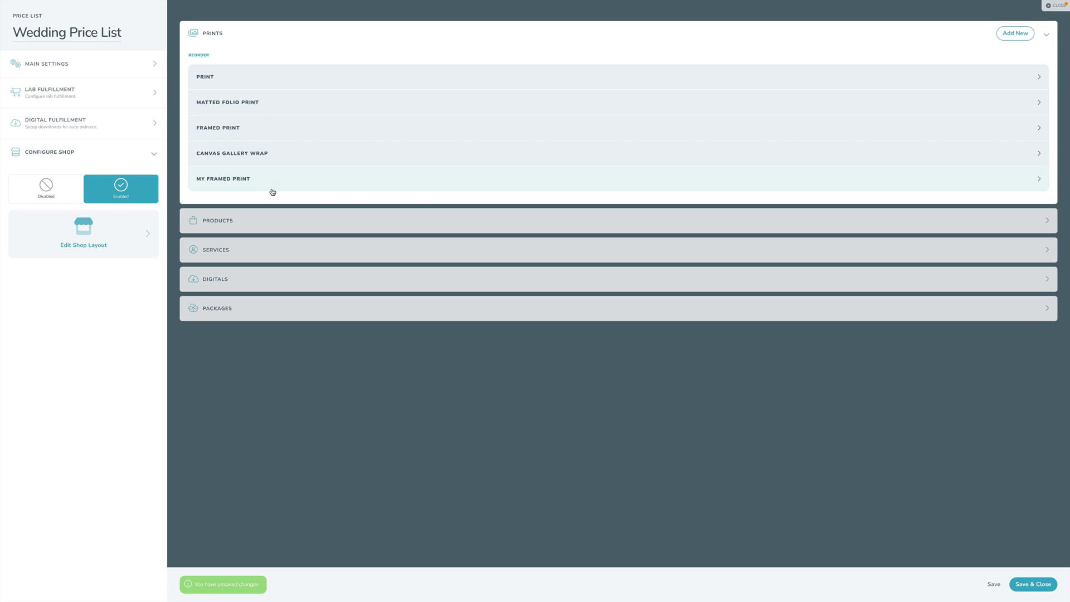
{"action": "left_click", "coordinate": [237, 180]}
{"action": "left_click", "coordinate": [226, 180]}
Add the suggested Canvas Gallery Wrap as a new print and compare it with My Framed Print
{"action": "left_click", "coordinate": [1024, 37]}
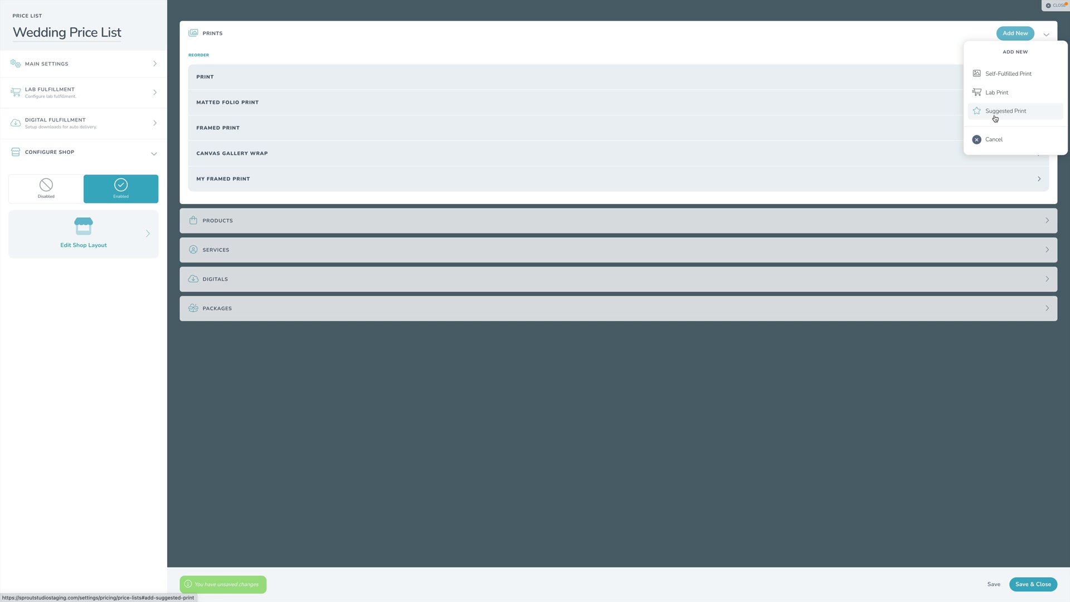
{"action": "left_click", "coordinate": [995, 114]}
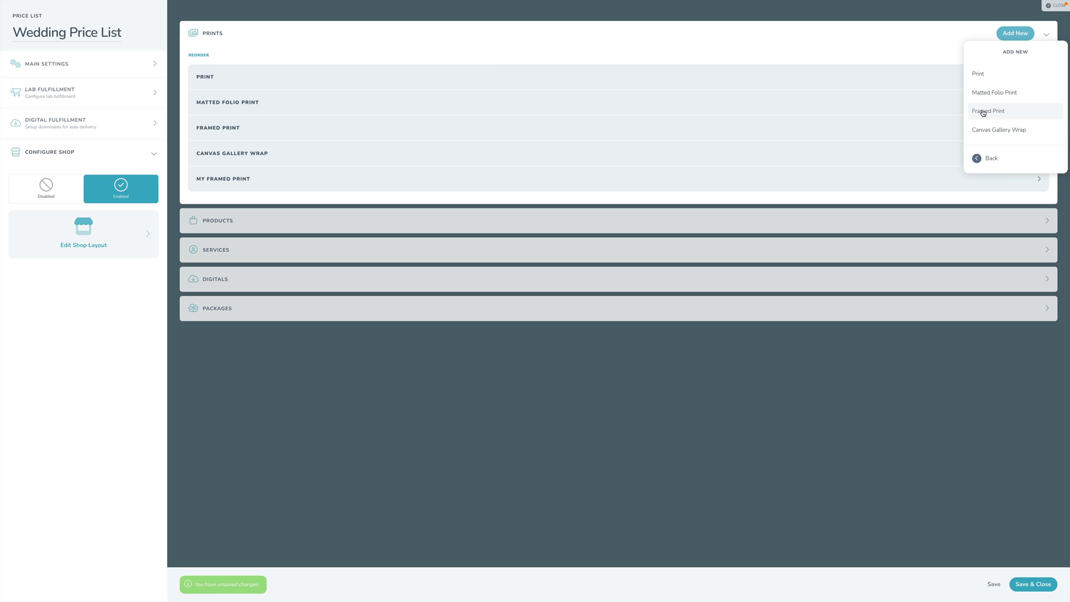
{"action": "left_click", "coordinate": [999, 132]}
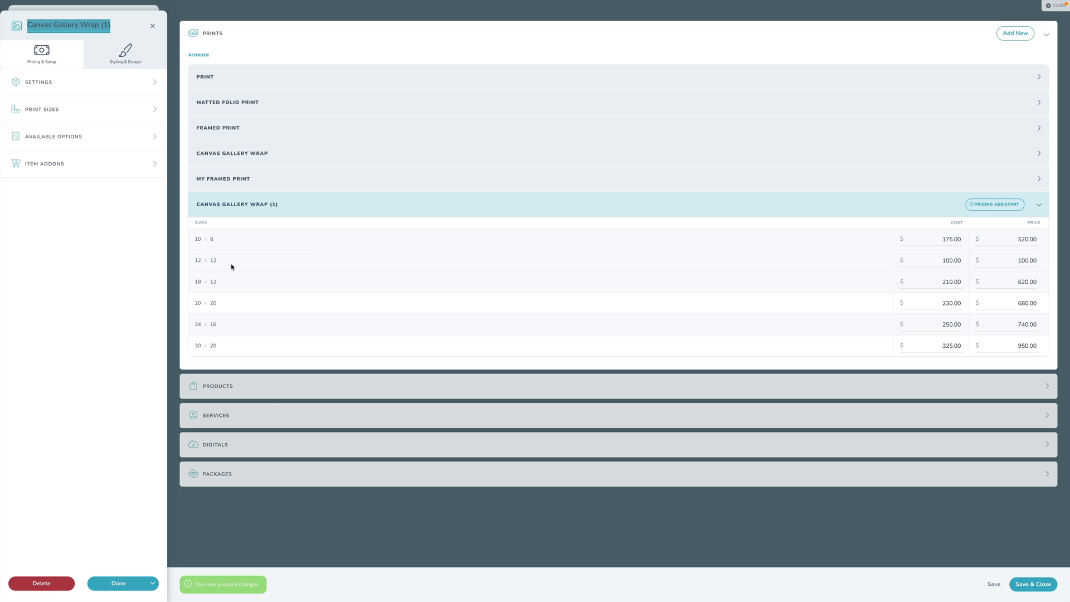
{"action": "left_click", "coordinate": [223, 183]}
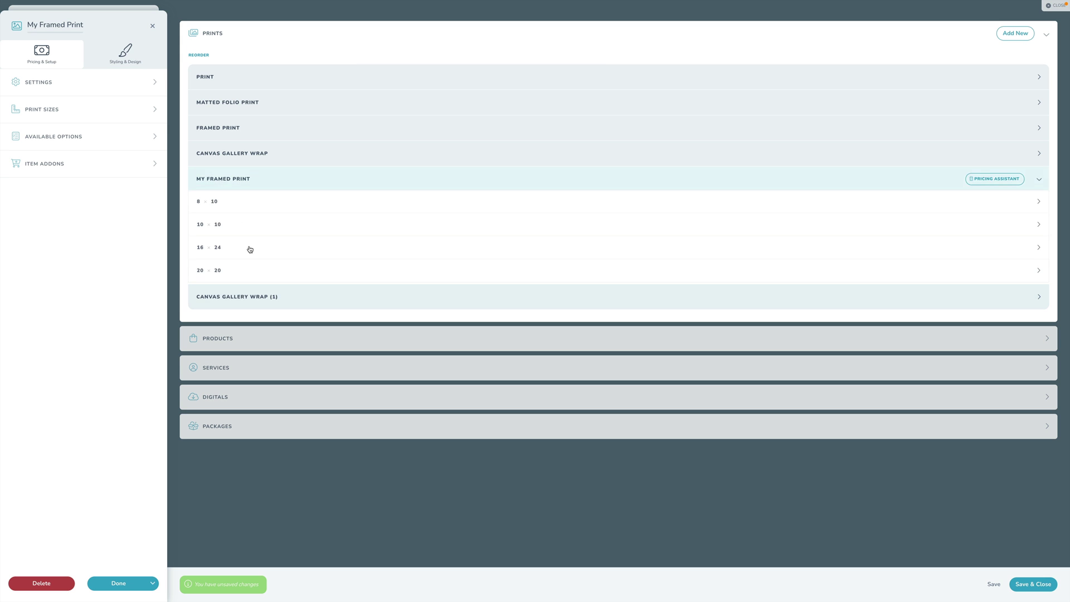
Delete the newly added duplicate of Canvas Gallery Wrap from the prints
{"action": "left_click", "coordinate": [208, 293]}
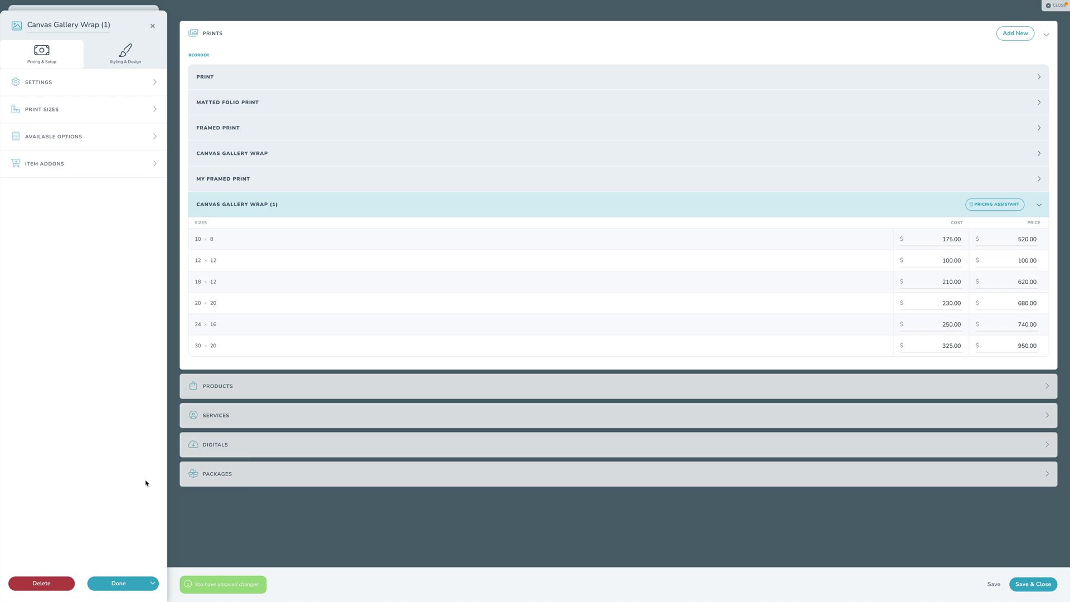
{"action": "left_click", "coordinate": [42, 583]}
{"action": "left_click", "coordinate": [548, 355]}
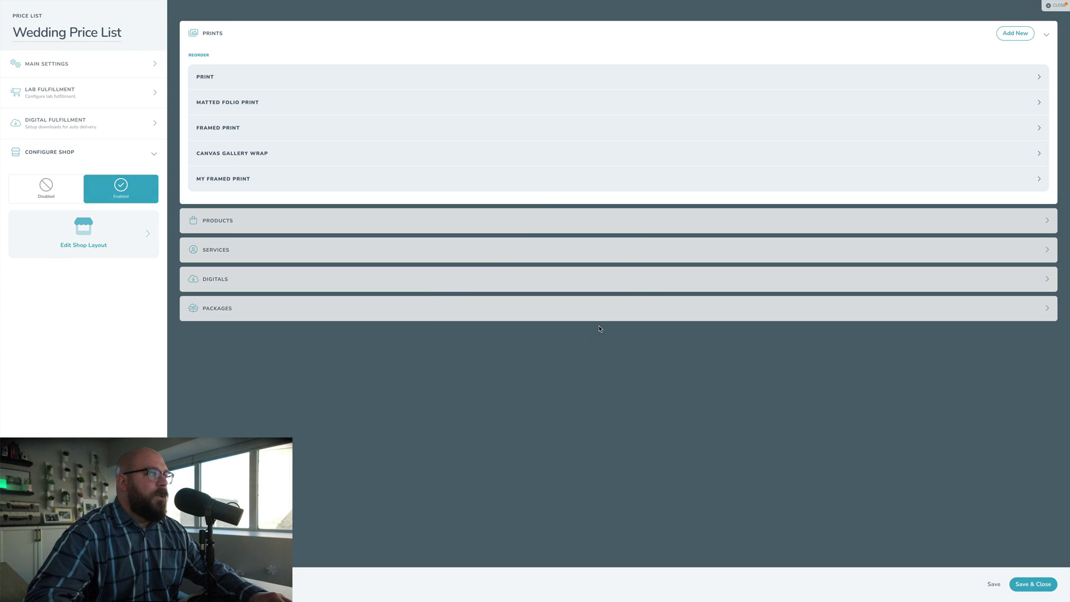